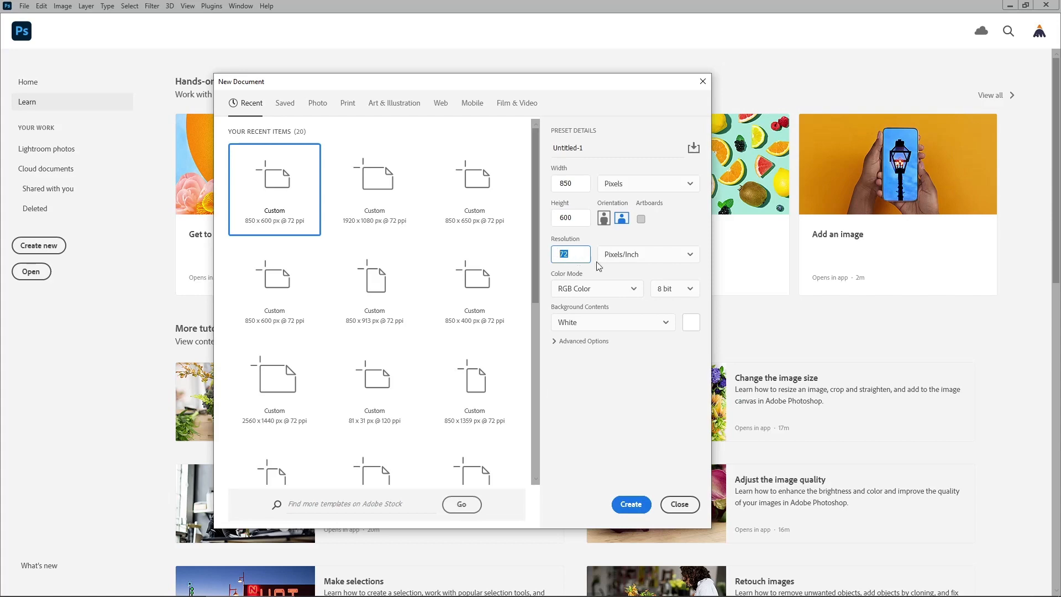
# - Create a white 850 x 600 px document at 72 pixels/inch and duplicate its Background layer
pyautogui.click(634, 500)
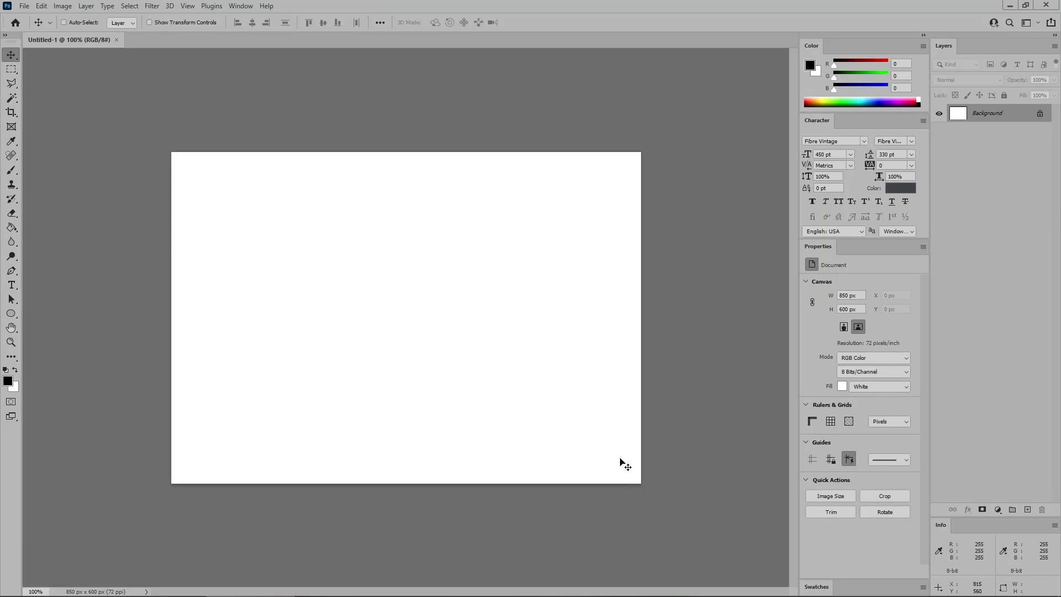
pyautogui.rightClick(1014, 116)
pyautogui.click(986, 135)
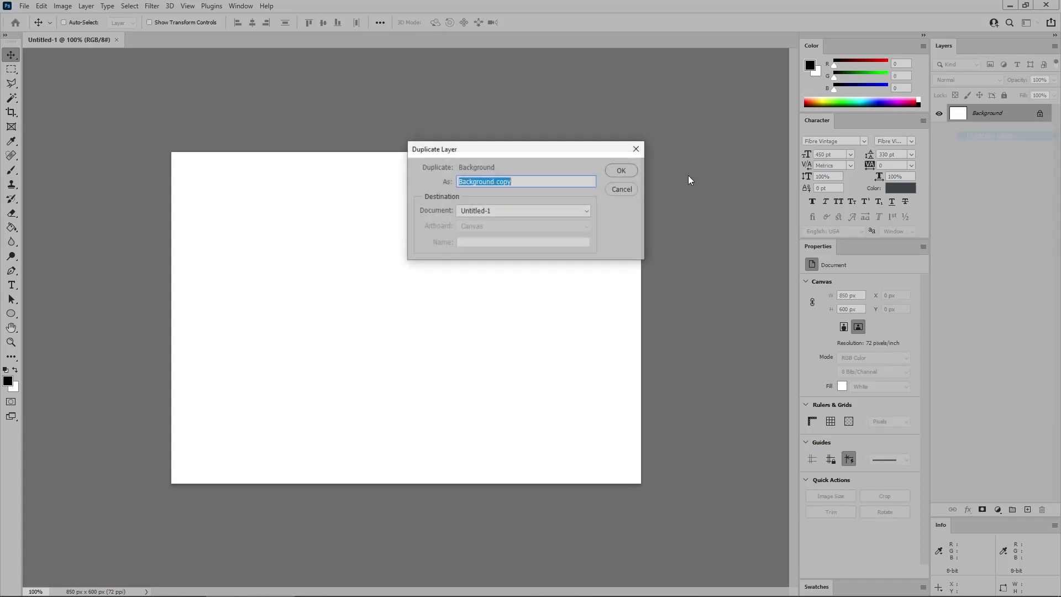
pyautogui.click(624, 172)
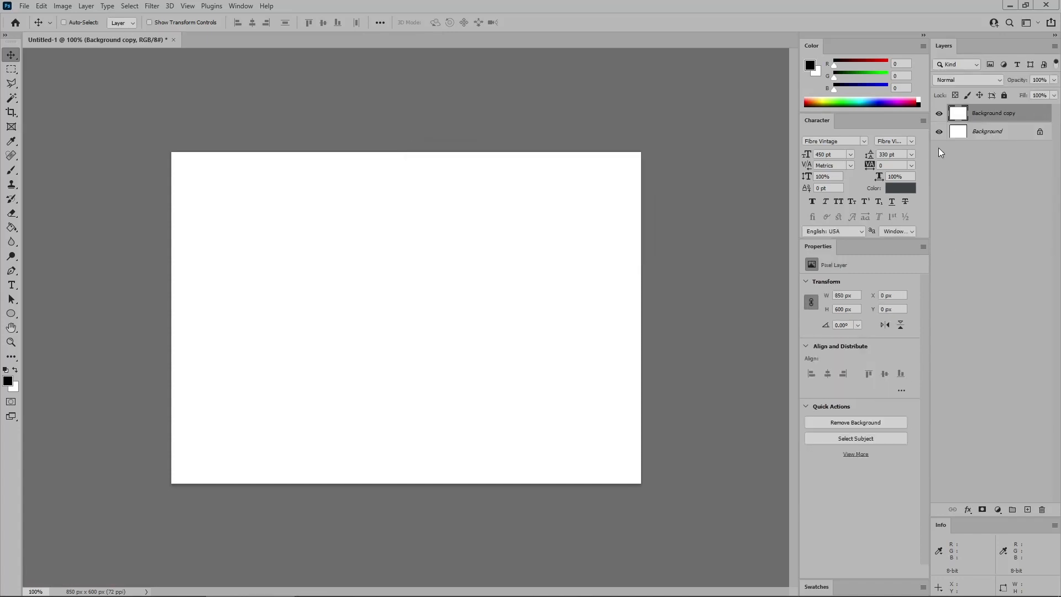
# - Add a Gradient Overlay to the Background copy layer with Normal blending, Dither enabled, Radial style and 150% scale
pyautogui.doubleClick(1028, 117)
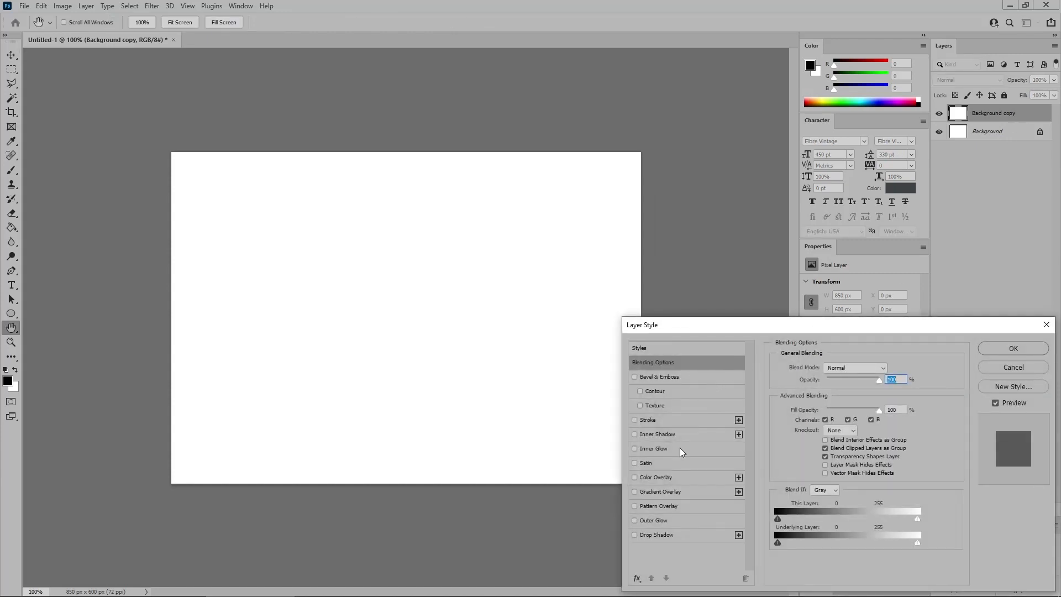
pyautogui.click(684, 491)
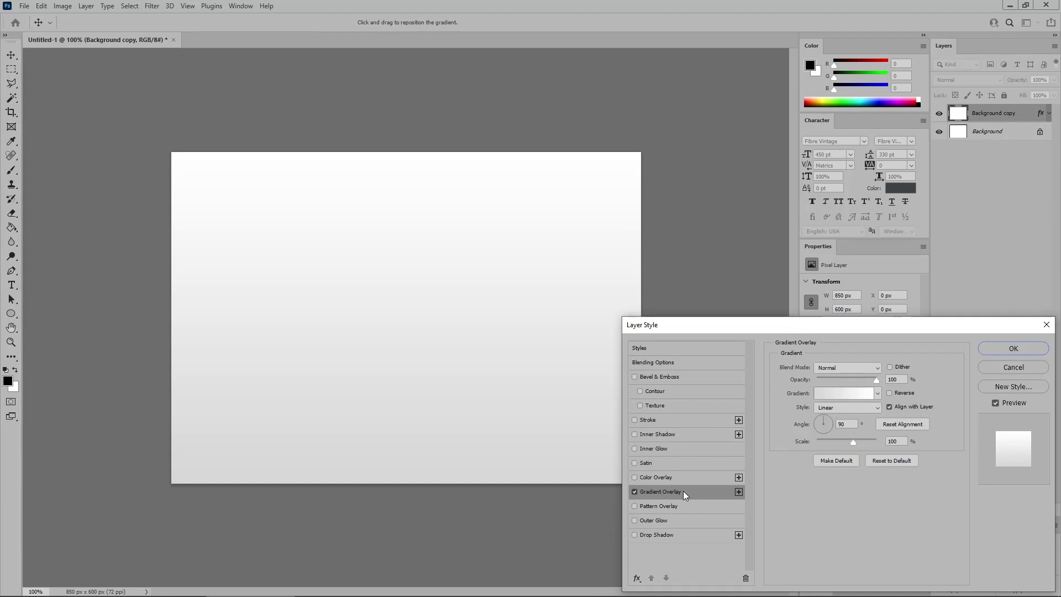
pyautogui.click(842, 366)
pyautogui.click(845, 333)
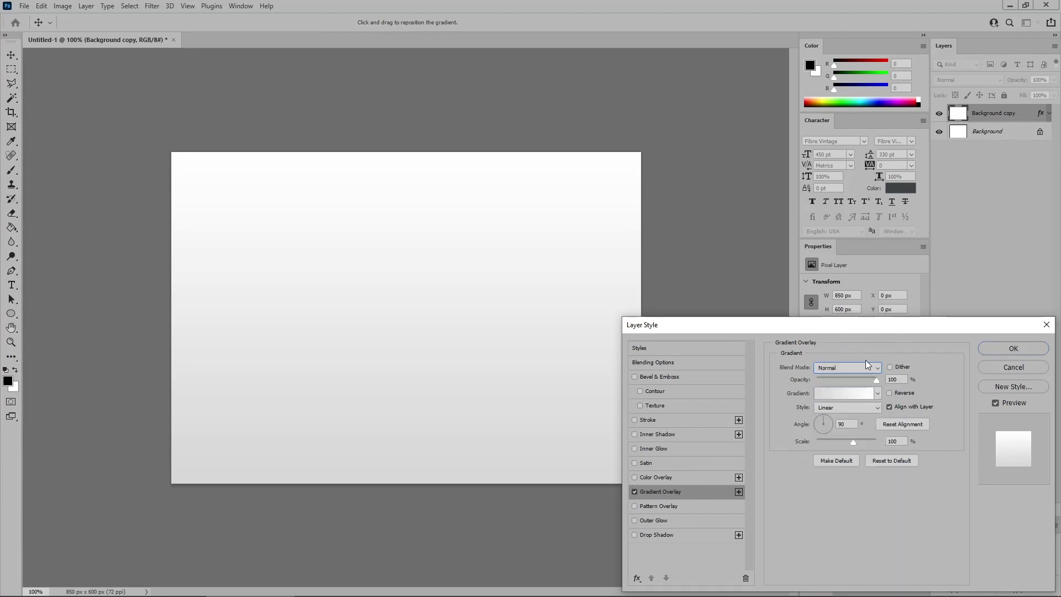
pyautogui.click(902, 379)
pyautogui.click(863, 410)
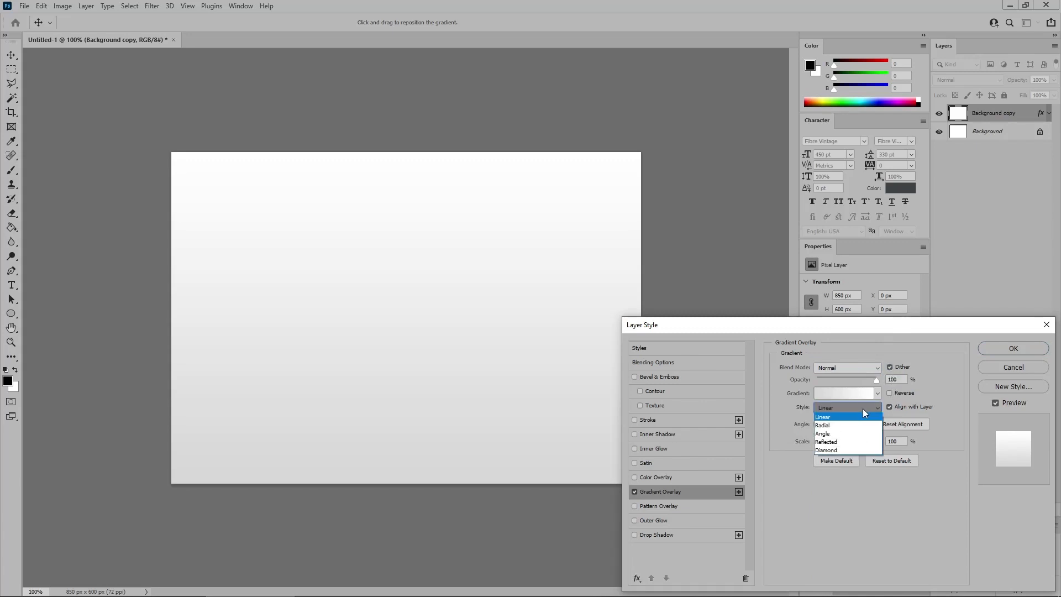
pyautogui.click(861, 417)
pyautogui.click(893, 441)
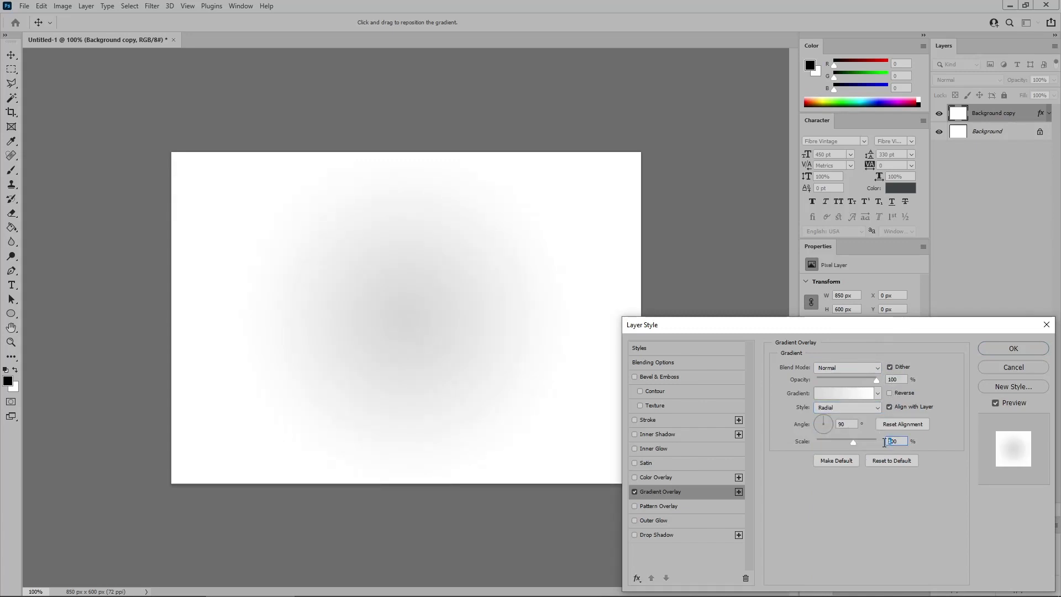
pyautogui.write('150')
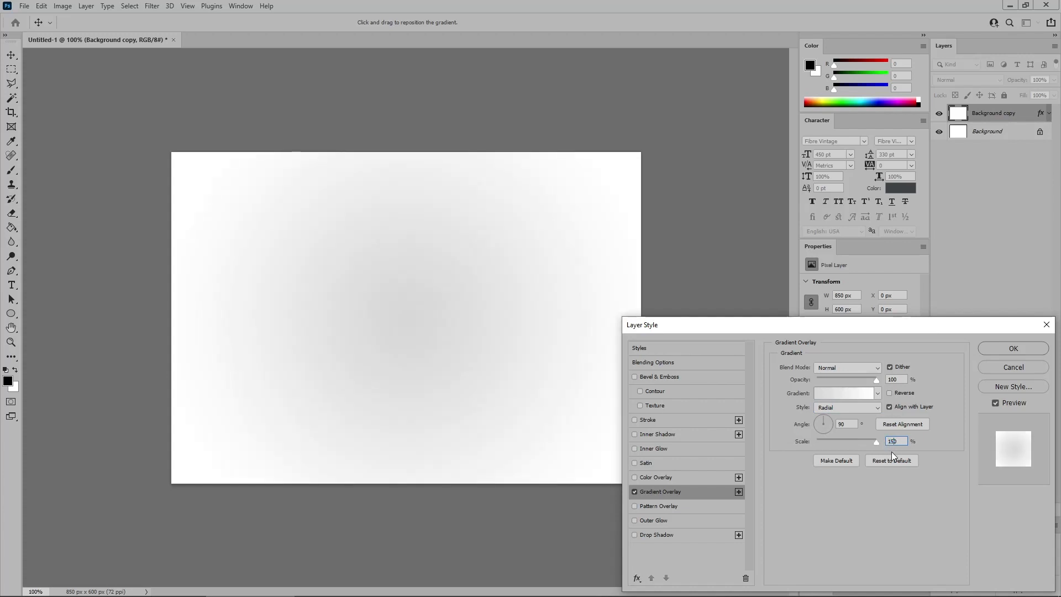
# - Set the overlay gradient's starting colour stop to RGB 61, 61, 61
pyautogui.click(846, 395)
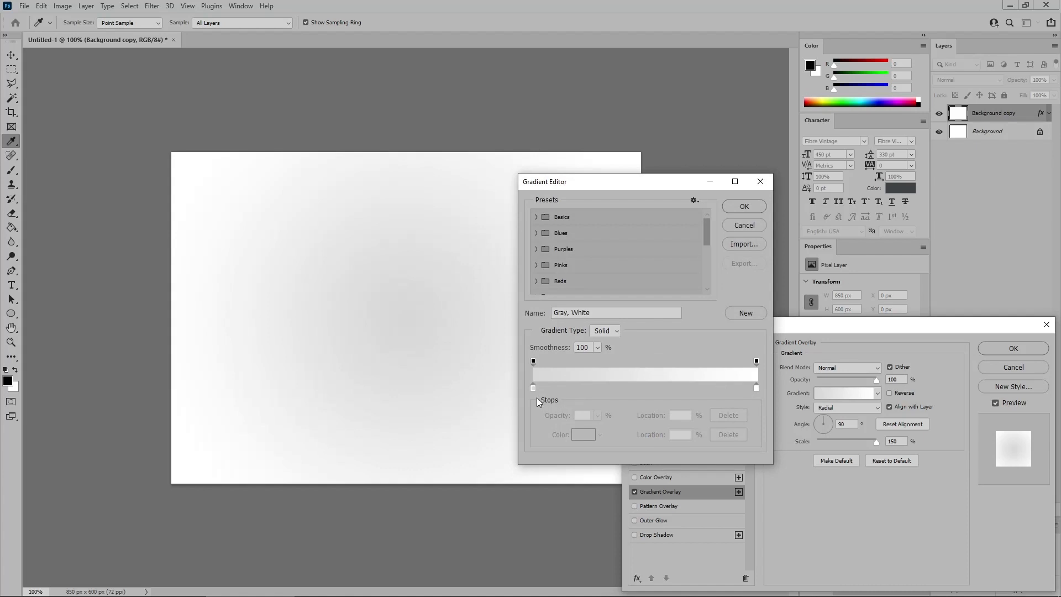
pyautogui.doubleClick(533, 389)
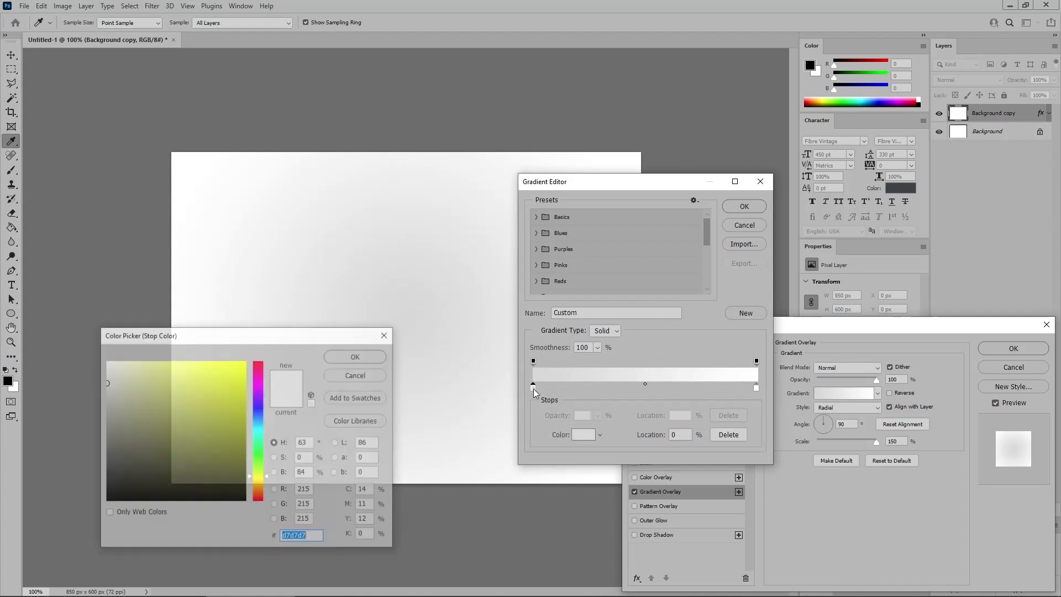
pyautogui.click(308, 490)
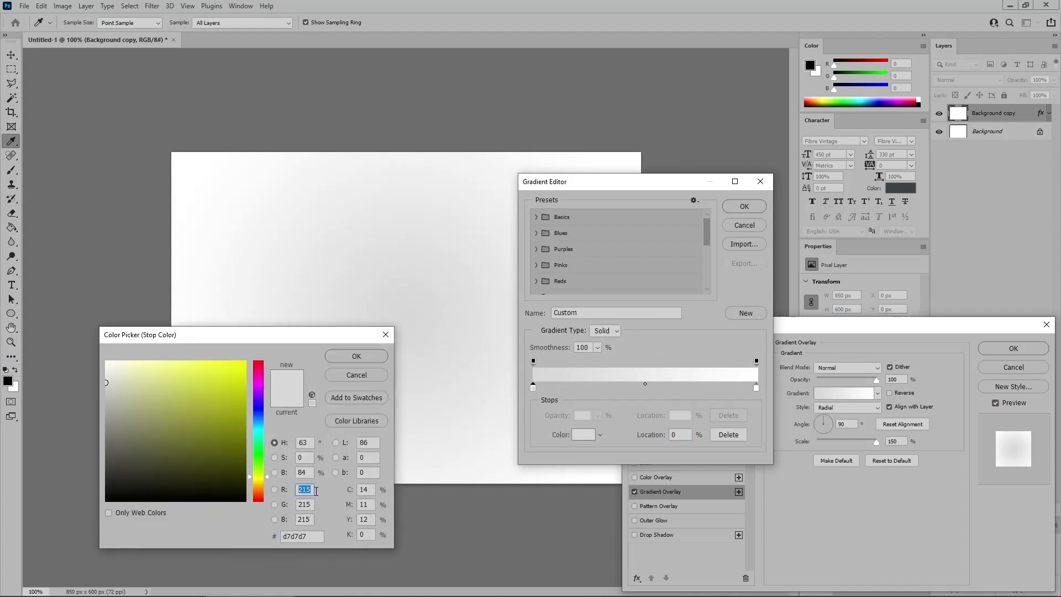
pyautogui.write('61')
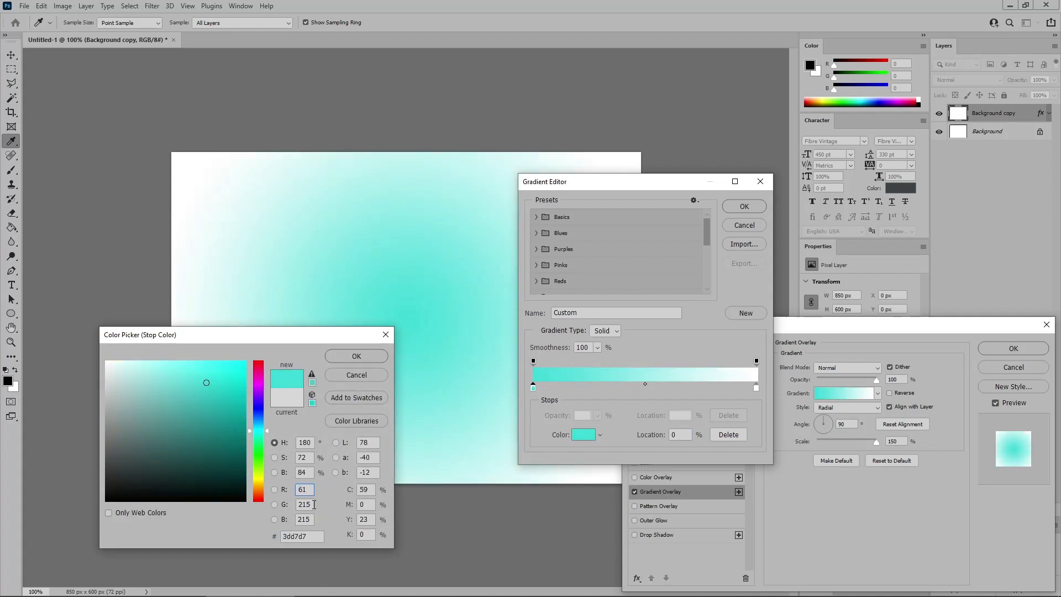
pyautogui.press('Tab')
pyautogui.write('61')
pyautogui.press('Tab')
pyautogui.write('61')
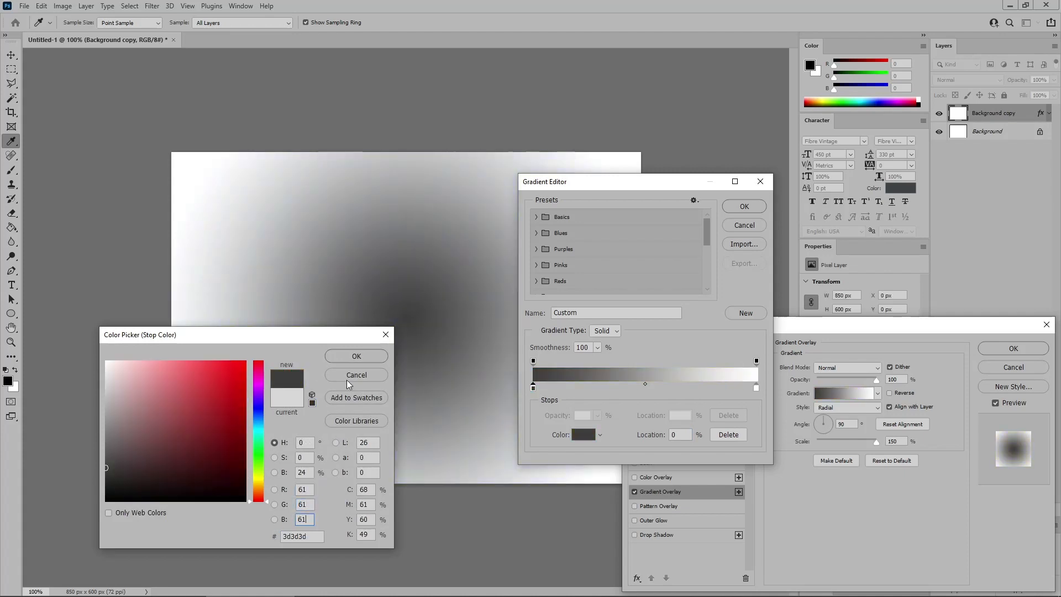
pyautogui.click(348, 353)
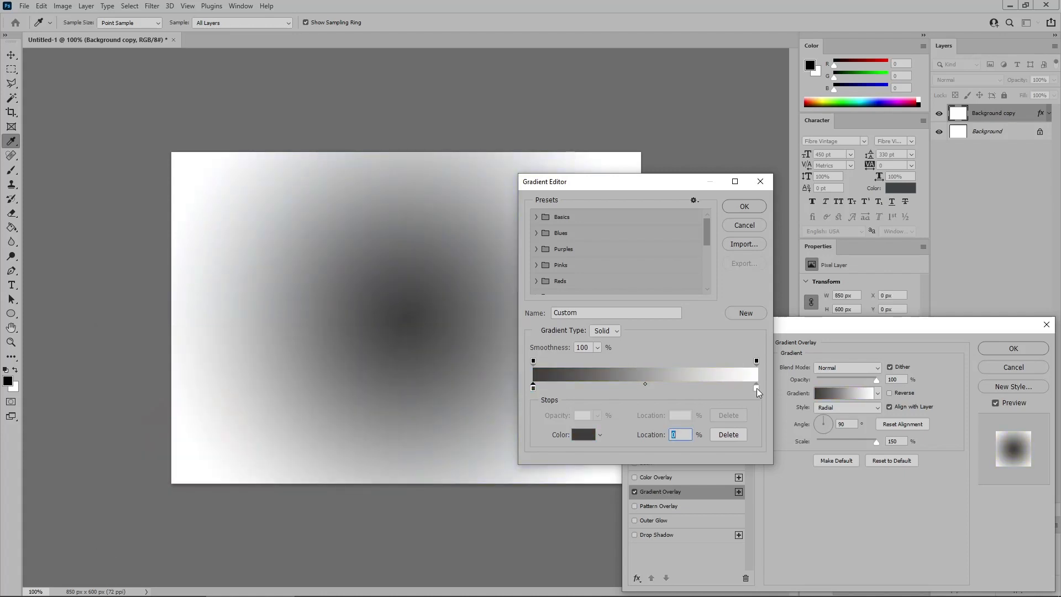
# - Set the overlay gradient's end colour stop to RGB 21, 21, 21 and apply the layer style
pyautogui.doubleClick(757, 388)
pyautogui.doubleClick(303, 490)
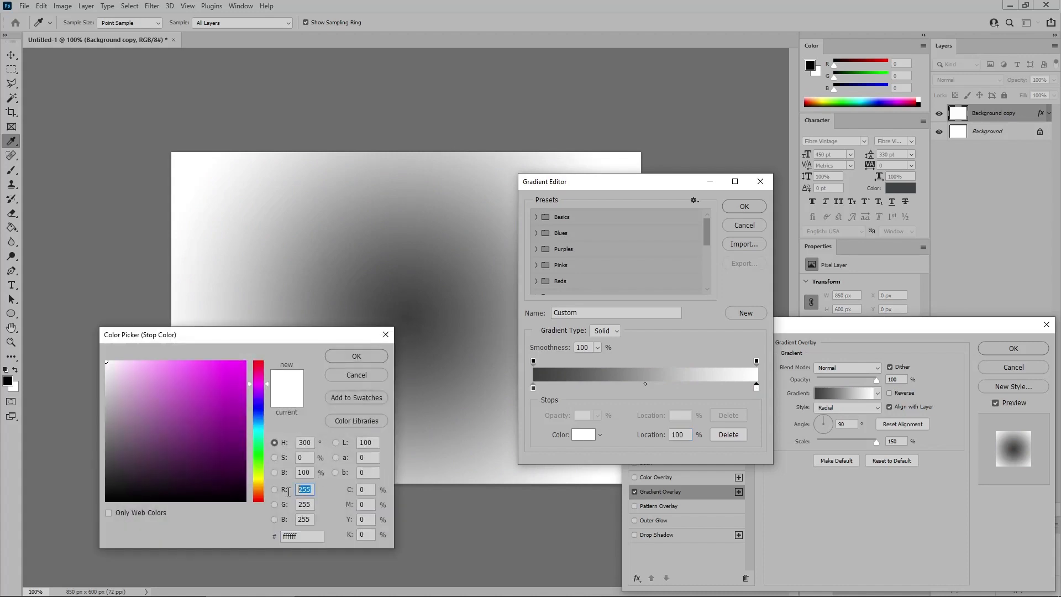
pyautogui.write('21')
pyautogui.press('Tab')
pyautogui.write('21')
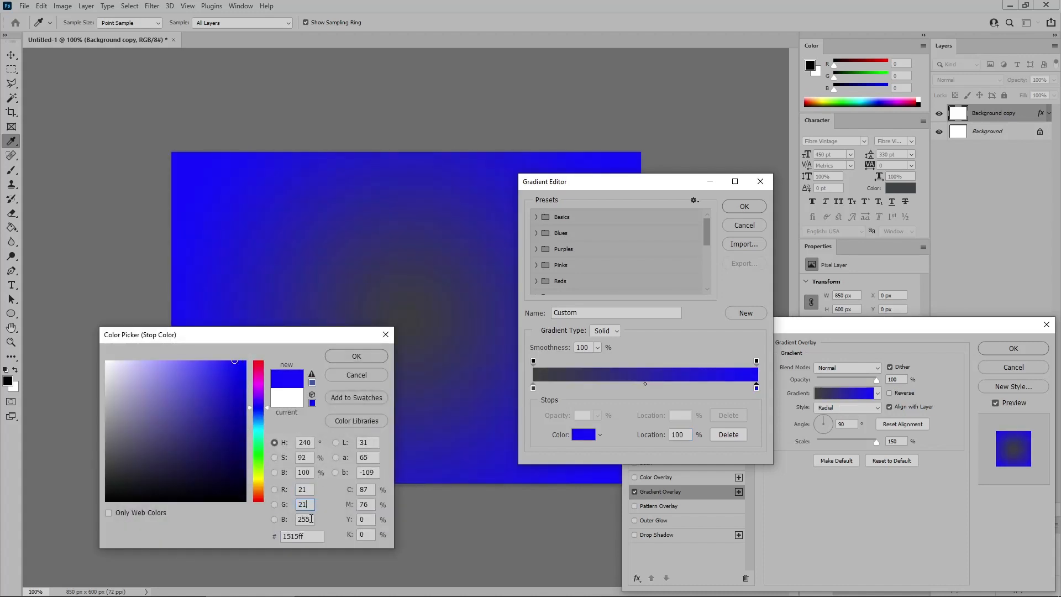
pyautogui.press('Tab')
pyautogui.write('21')
pyautogui.click(350, 353)
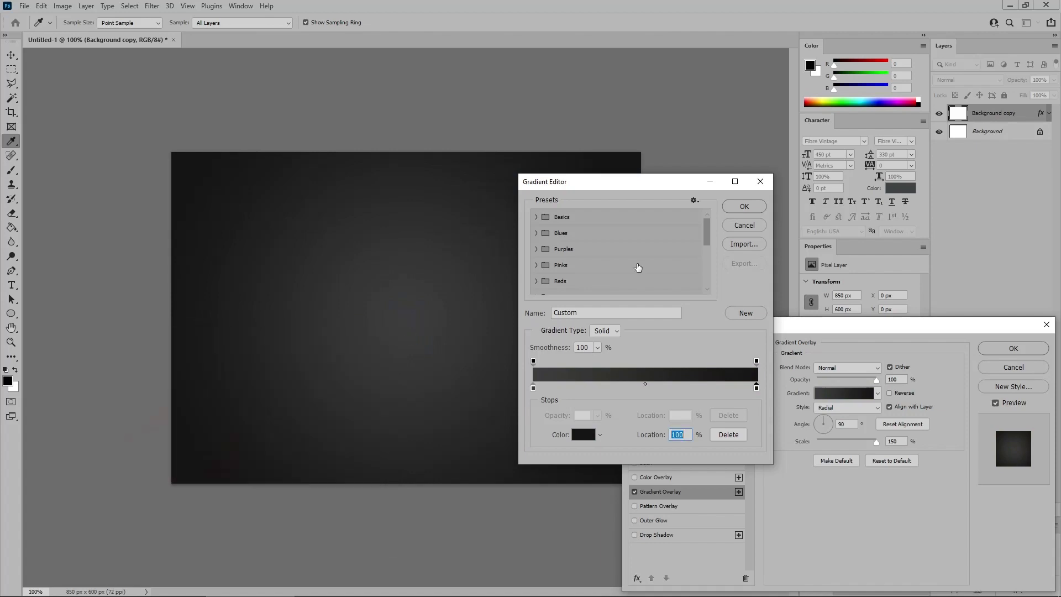
pyautogui.click(744, 207)
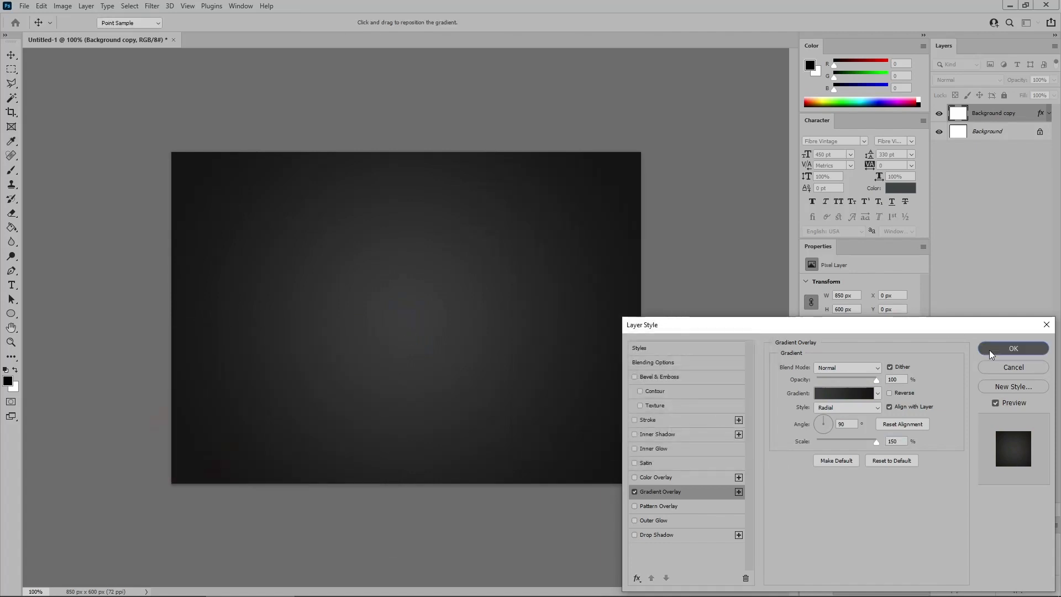
pyautogui.click(990, 350)
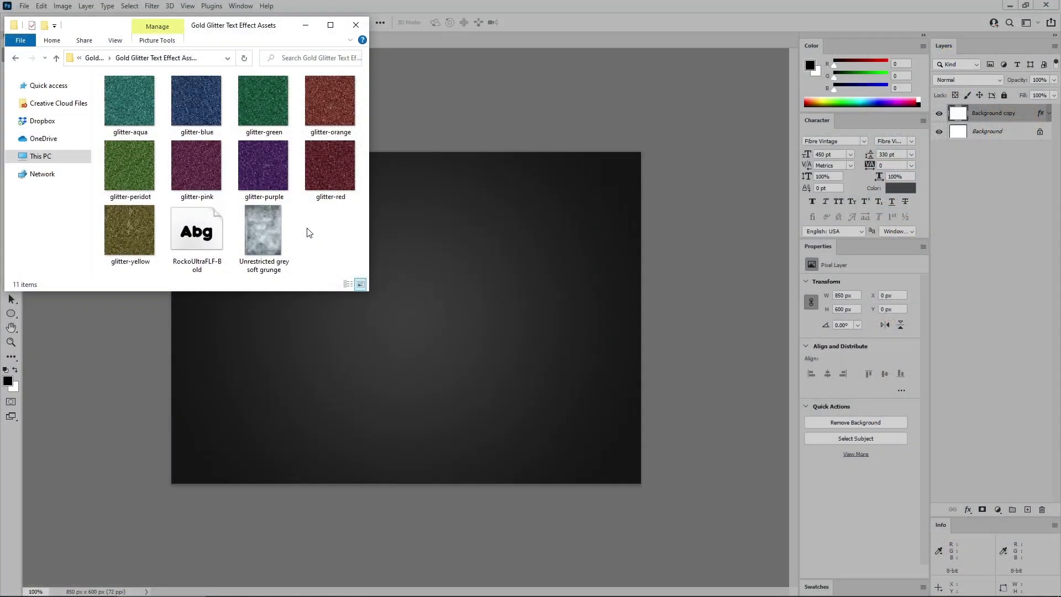
# - Place the "Unrestricted grey soft grunge" image on the canvas, rotated -90° and scaled to 110%
pyautogui.moveTo(264, 231); pyautogui.dragTo(412, 326)
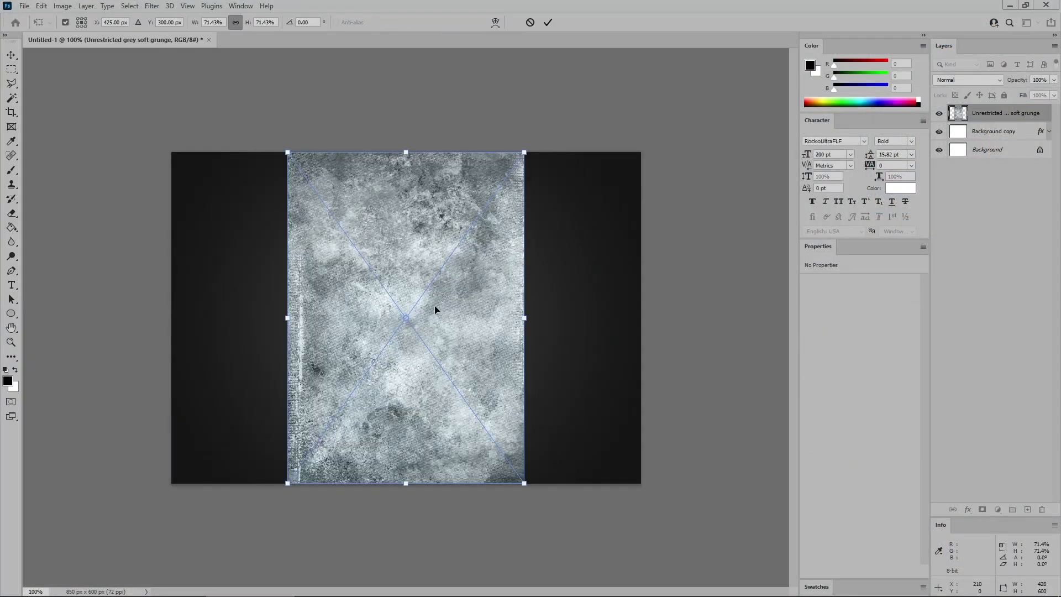
pyautogui.moveTo(534, 146); pyautogui.dragTo(261, 243)
pyautogui.doubleClick(212, 22)
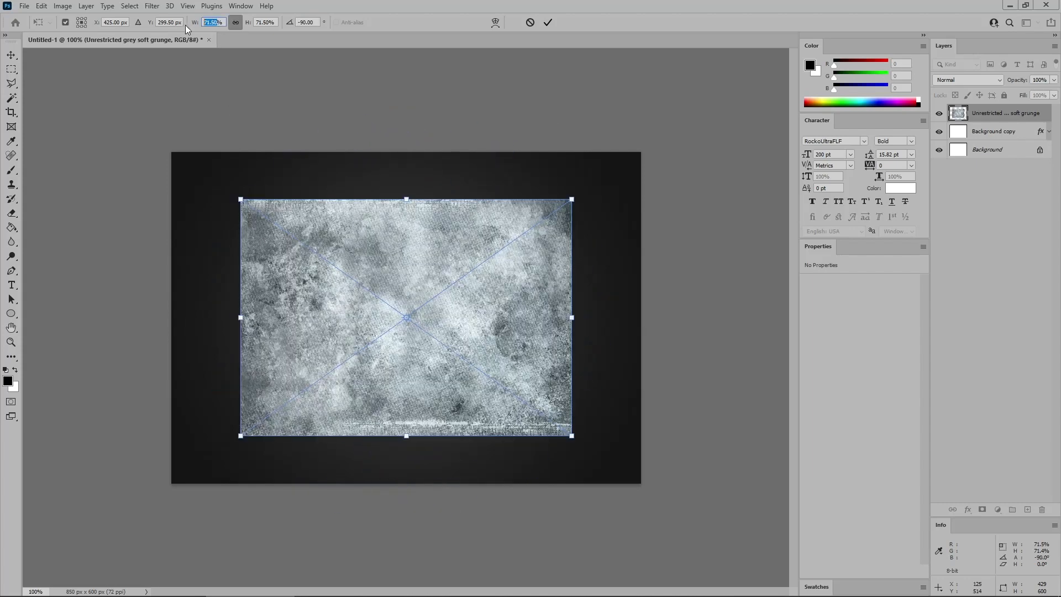
pyautogui.write('110')
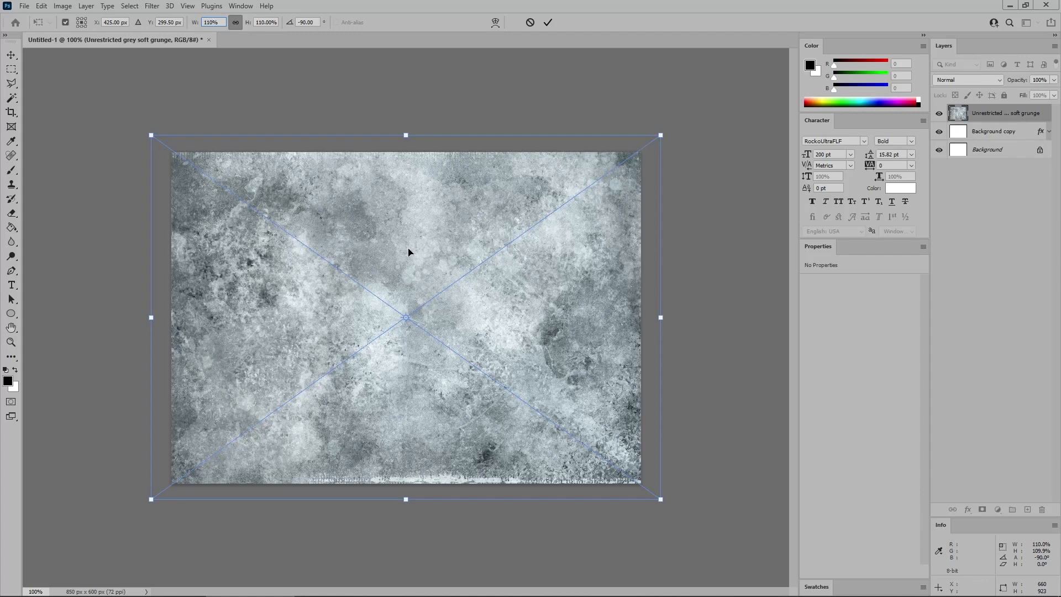
pyautogui.press('Return')
pyautogui.press('Return')
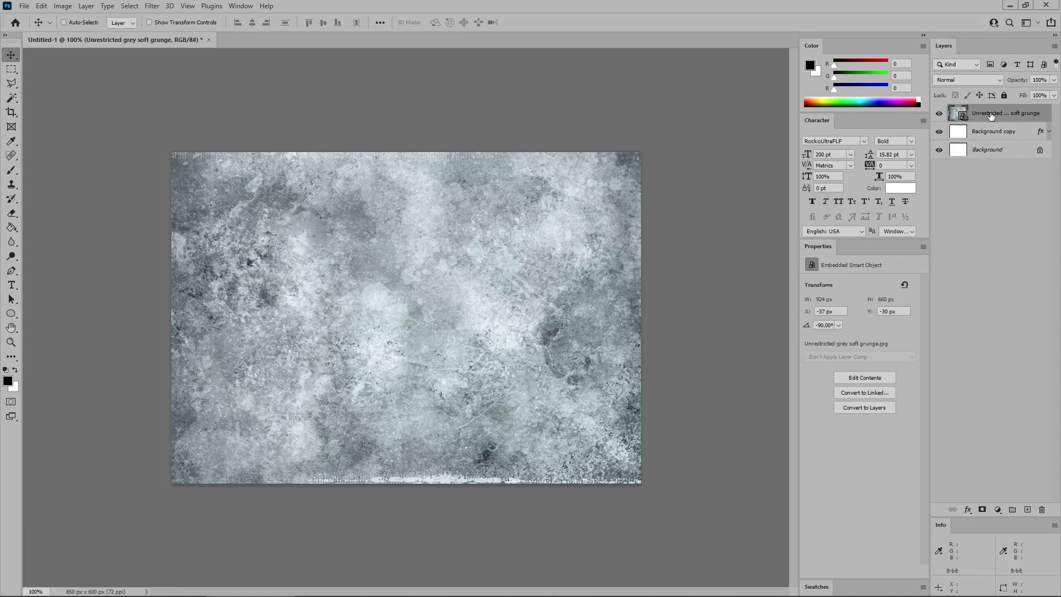
# - Set the grunge texture layer's blend mode to Overlay and its opacity to 75%
pyautogui.click(987, 81)
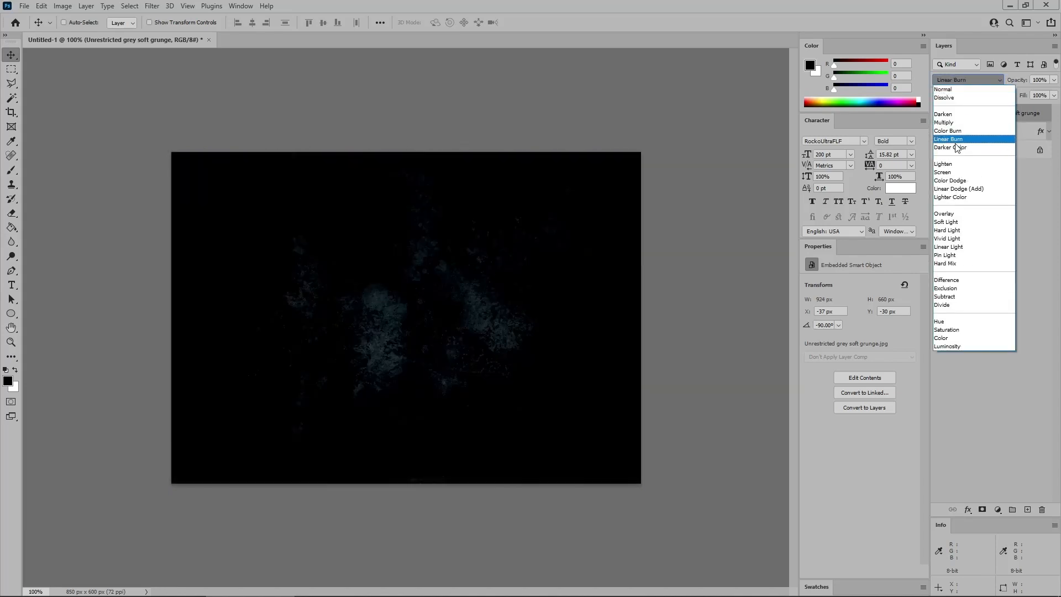
pyautogui.click(950, 213)
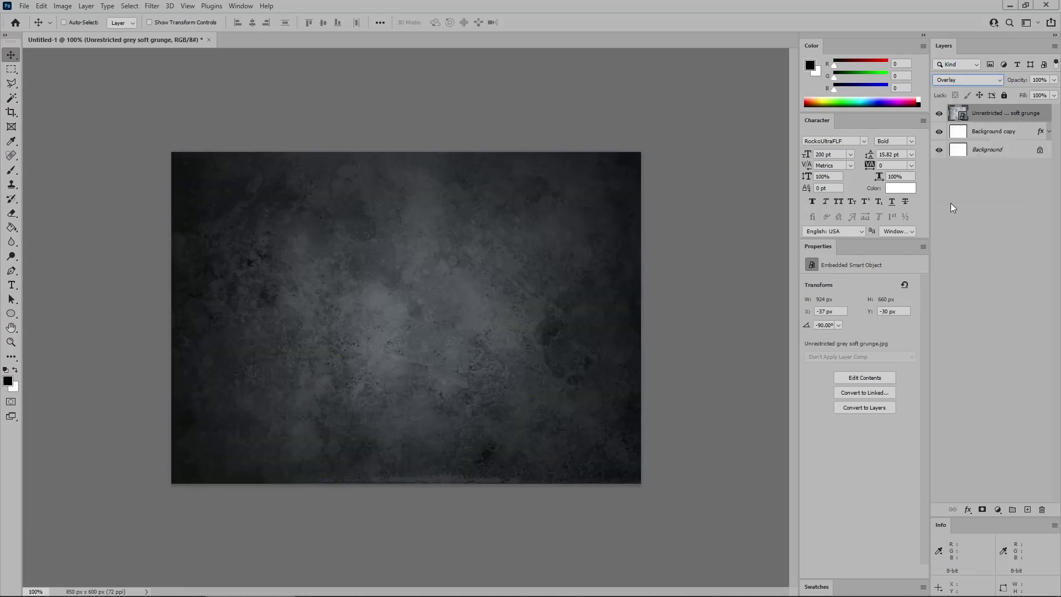
pyautogui.click(1044, 80)
pyautogui.write('75')
pyautogui.press('Return')
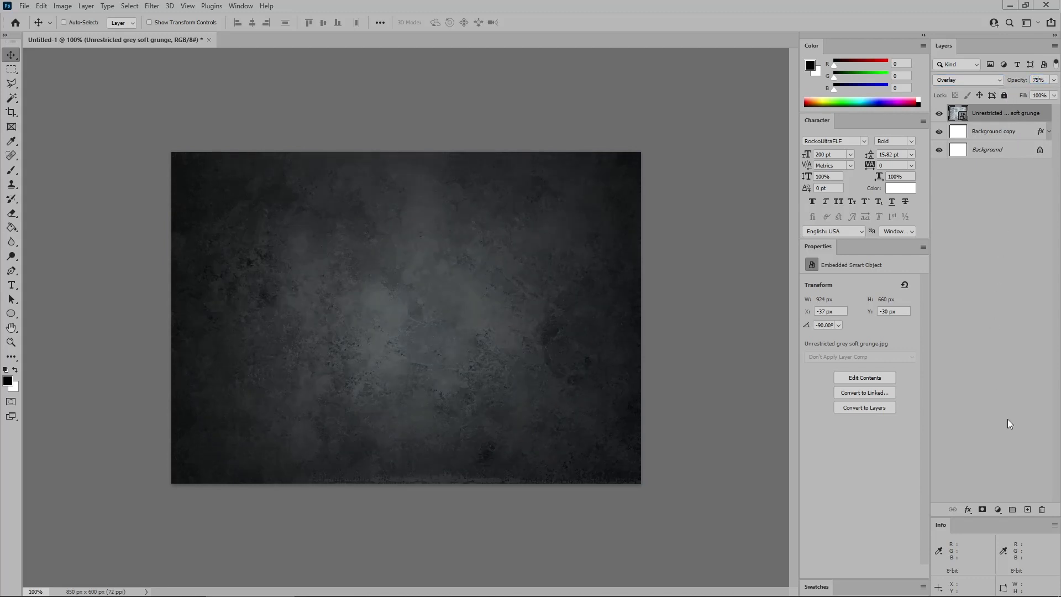
# - Add a Hue/Saturation adjustment layer above the texture with Hue 155, Saturation -50 and Lightness -9
pyautogui.click(998, 510)
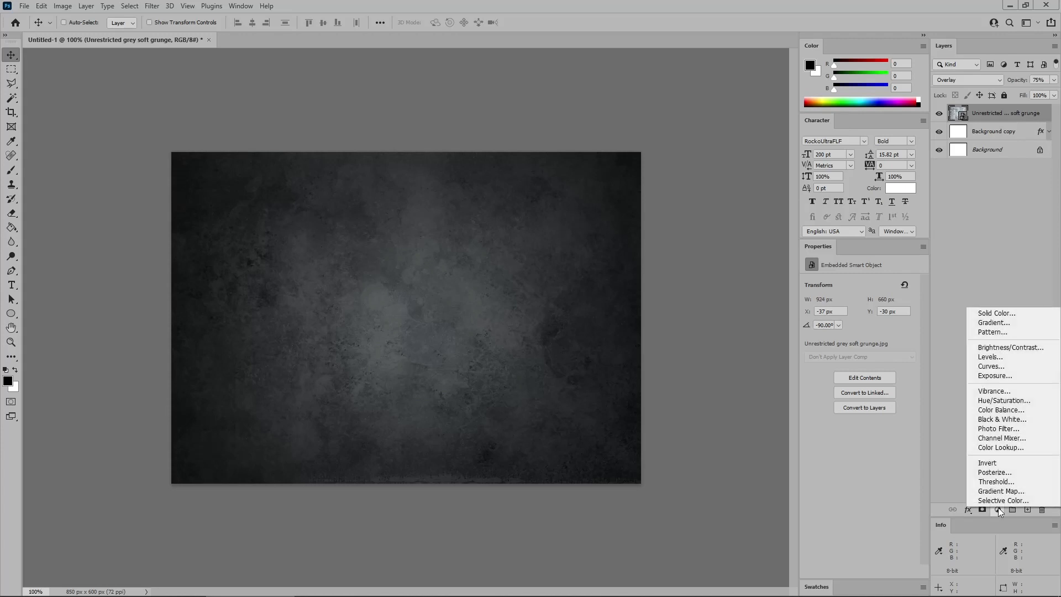
pyautogui.click(1004, 401)
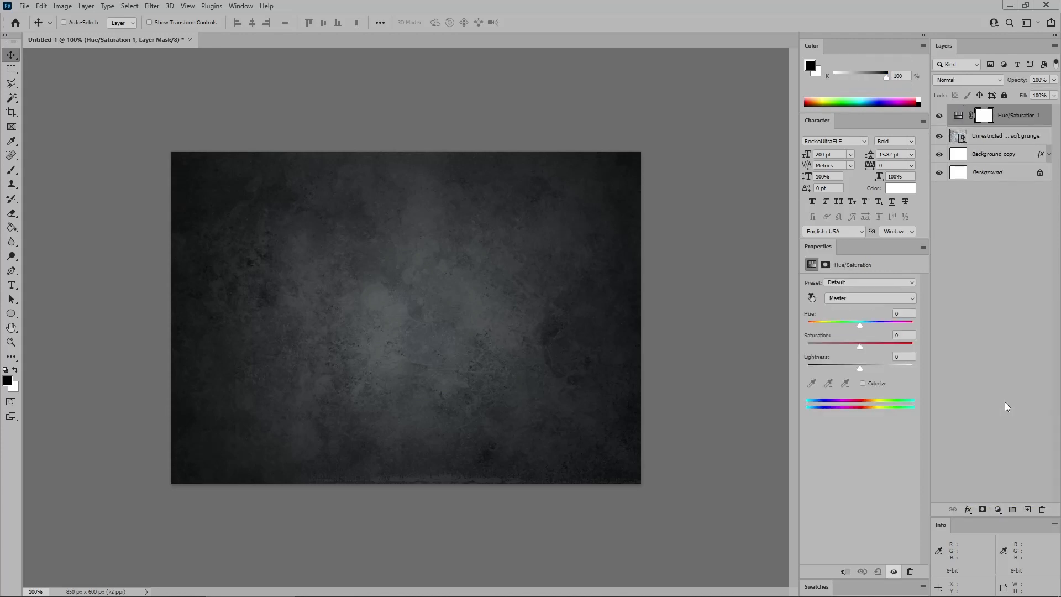
pyautogui.click(905, 314)
pyautogui.write('155')
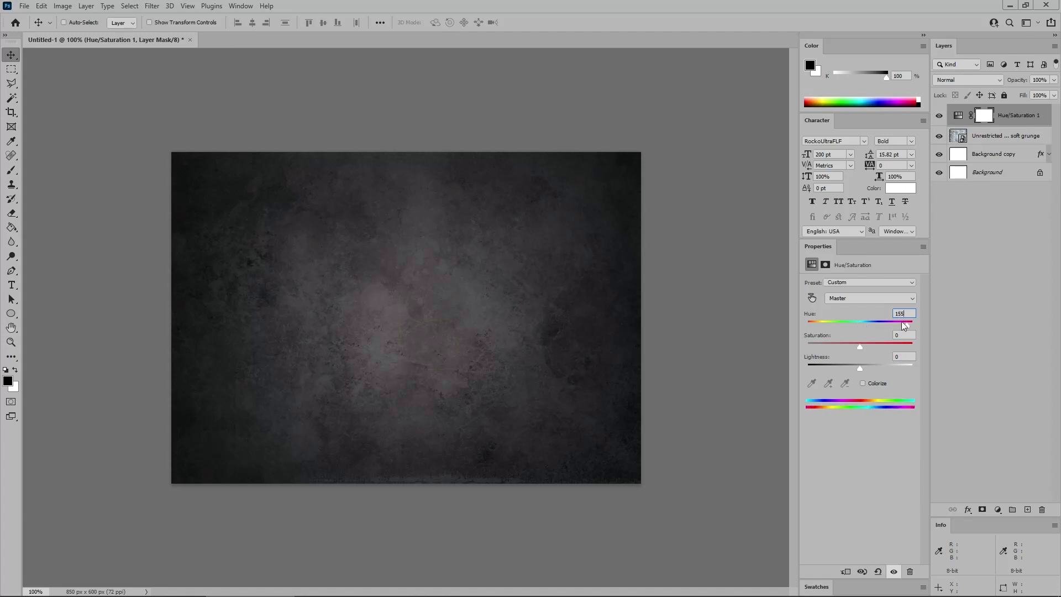
pyautogui.click(904, 334)
pyautogui.write('-50')
pyautogui.click(898, 356)
pyautogui.write('-9')
pyautogui.press('Return')
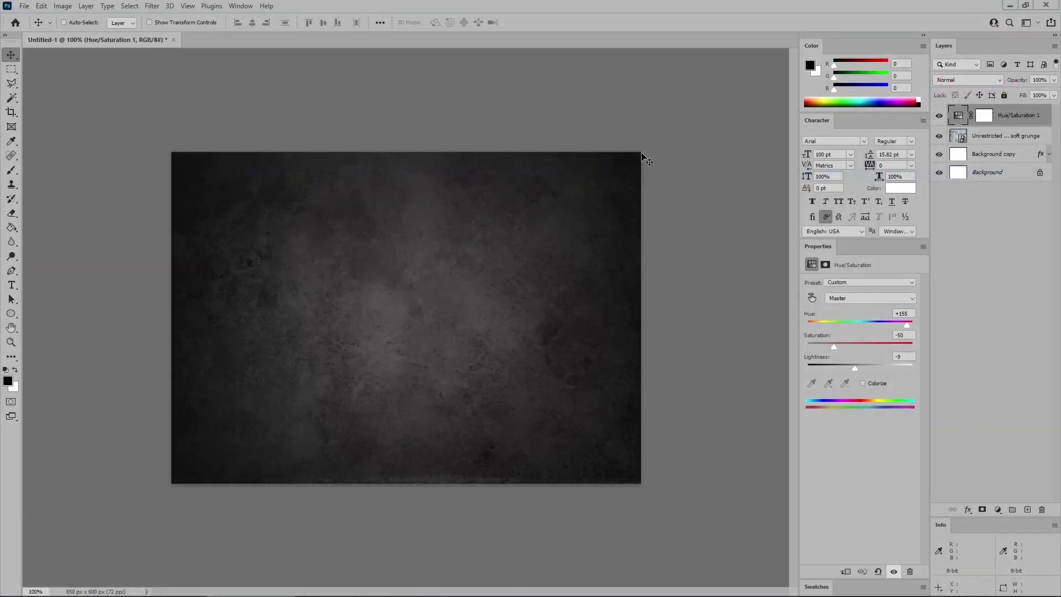
# - Set up the Type tool with the RockoUltraFLF Bold font at 200 pt
pyautogui.click(11, 285)
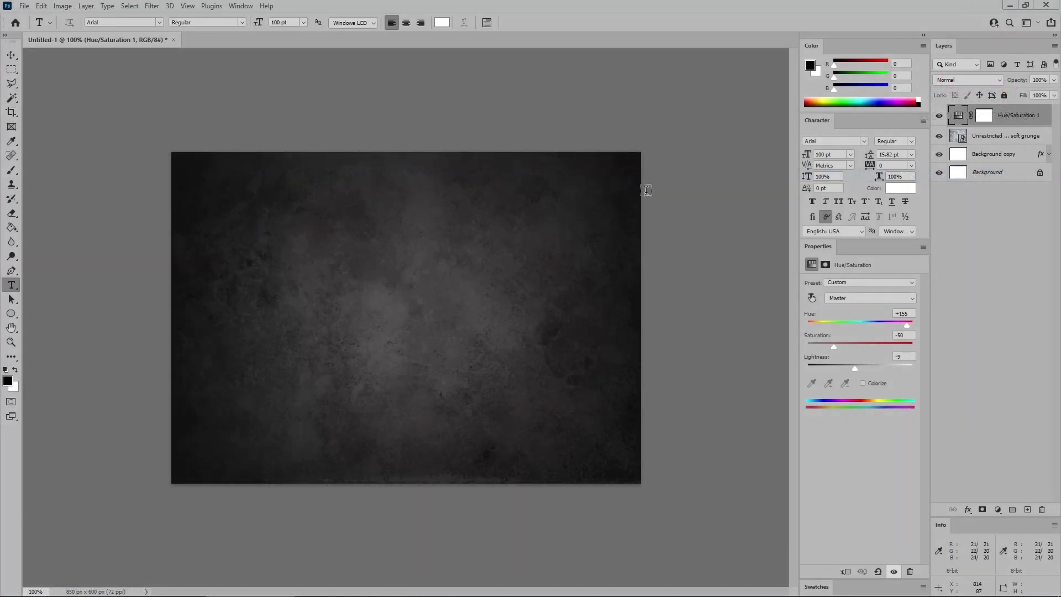
pyautogui.click(828, 141)
pyautogui.write('roc')
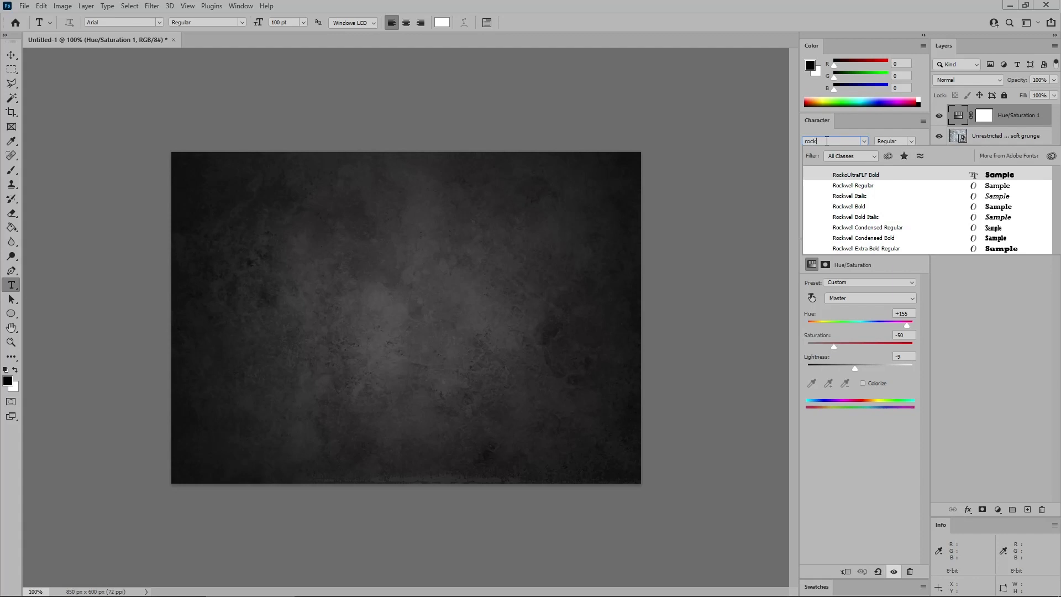
pyautogui.write('k')
pyautogui.press('Return')
pyautogui.press('Tab')
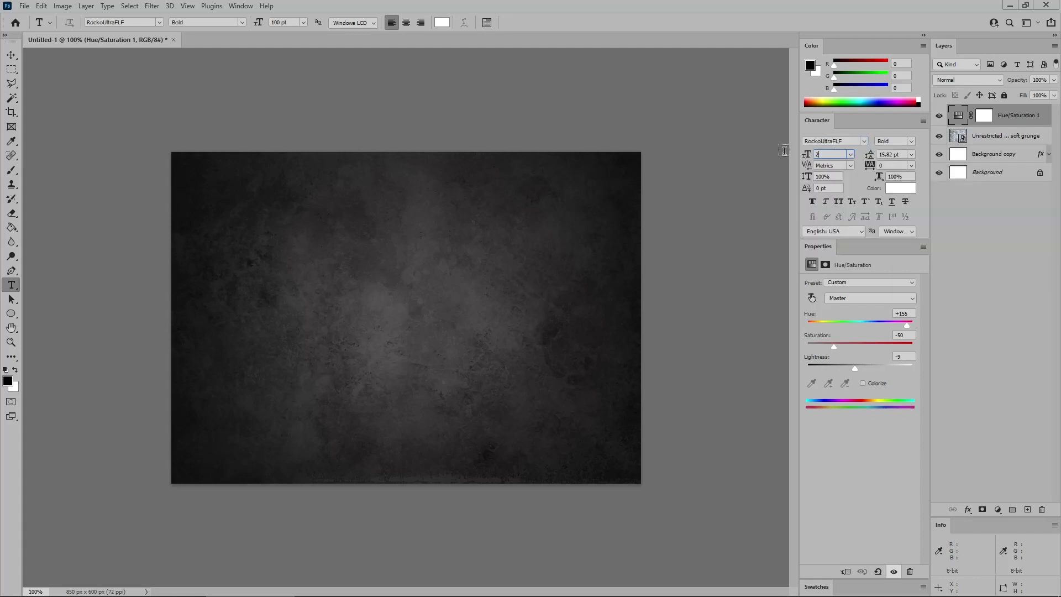
pyautogui.write('200')
pyautogui.press('Return')
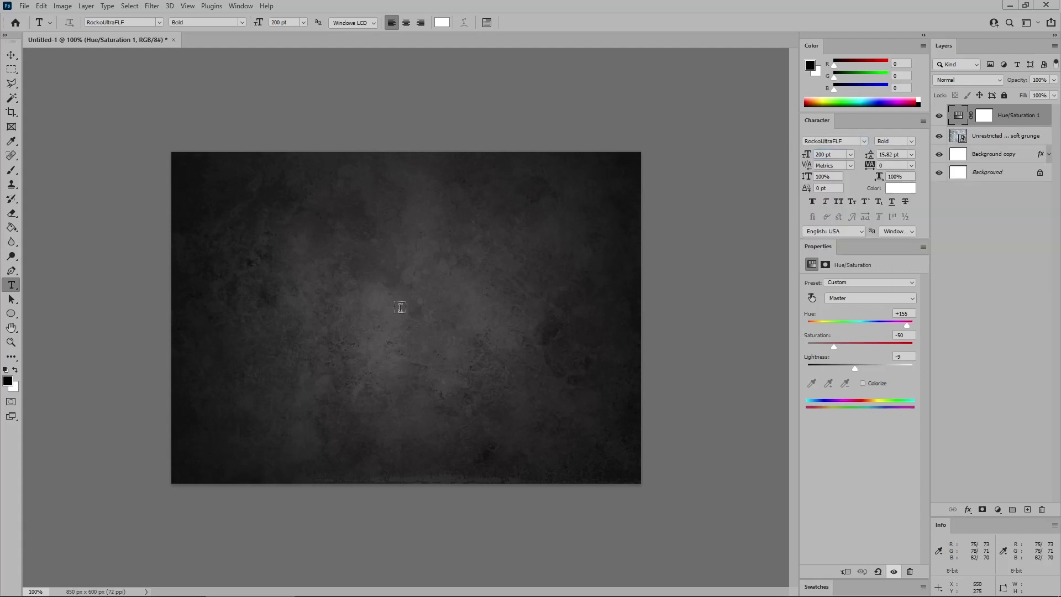
# - Add a white point-text layer reading "ROYAL" on the canvas in RockoUltraFLF Bold at 200 pt
pyautogui.click(240, 317)
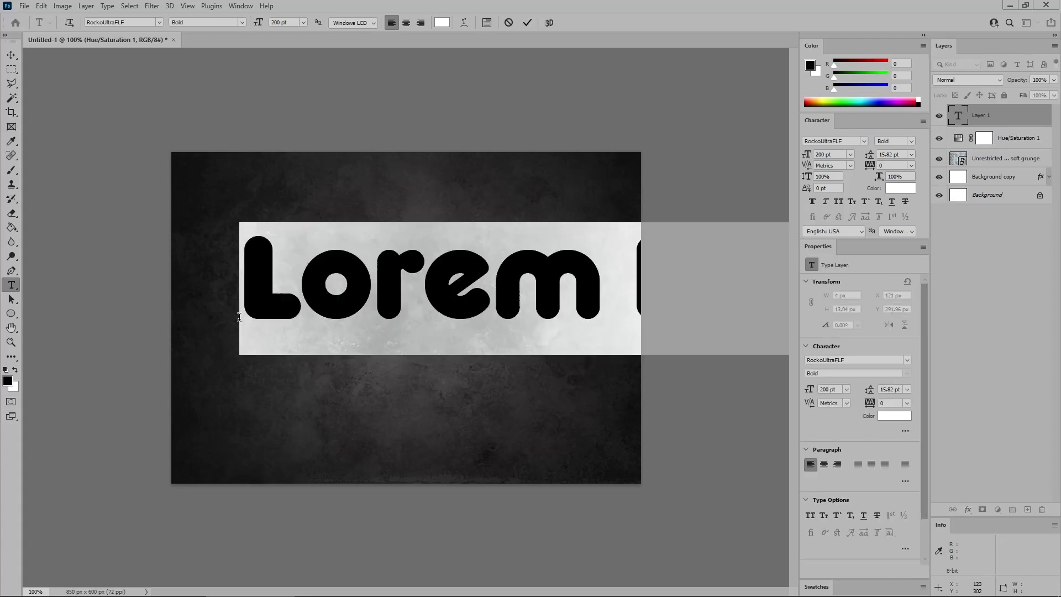
pyautogui.write('ROYAL')
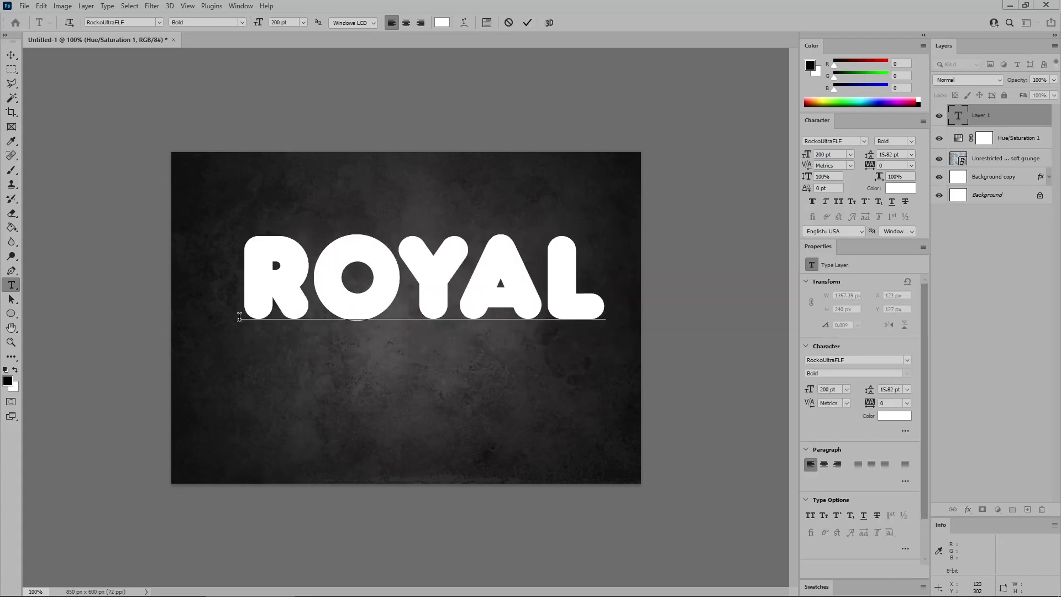
pyautogui.click(11, 55)
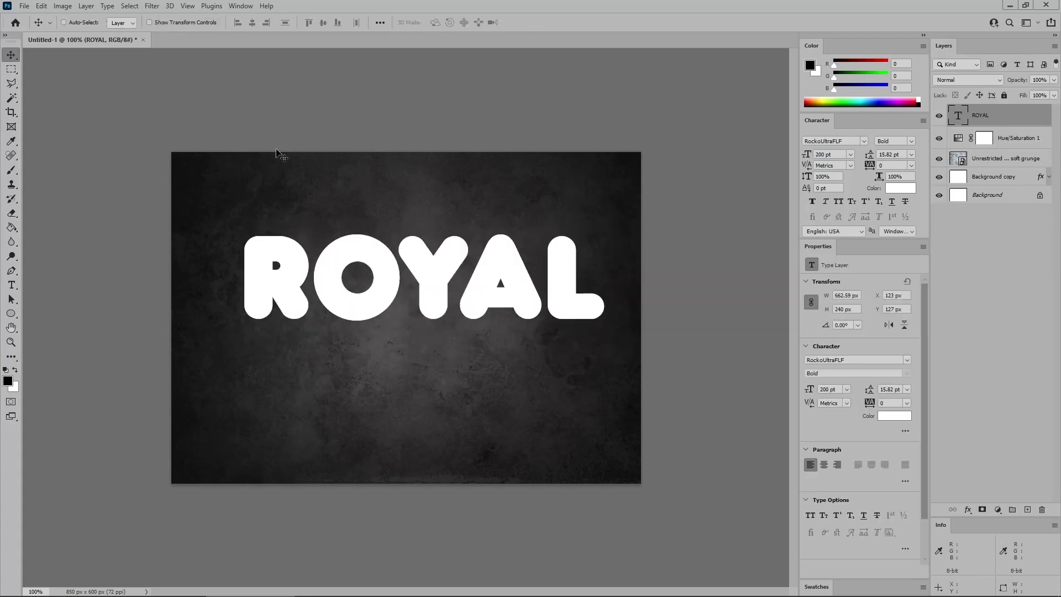
# - Center the ROYAL text horizontally and vertically on the whole canvas, and clear the selection
pyautogui.press('ctrl')
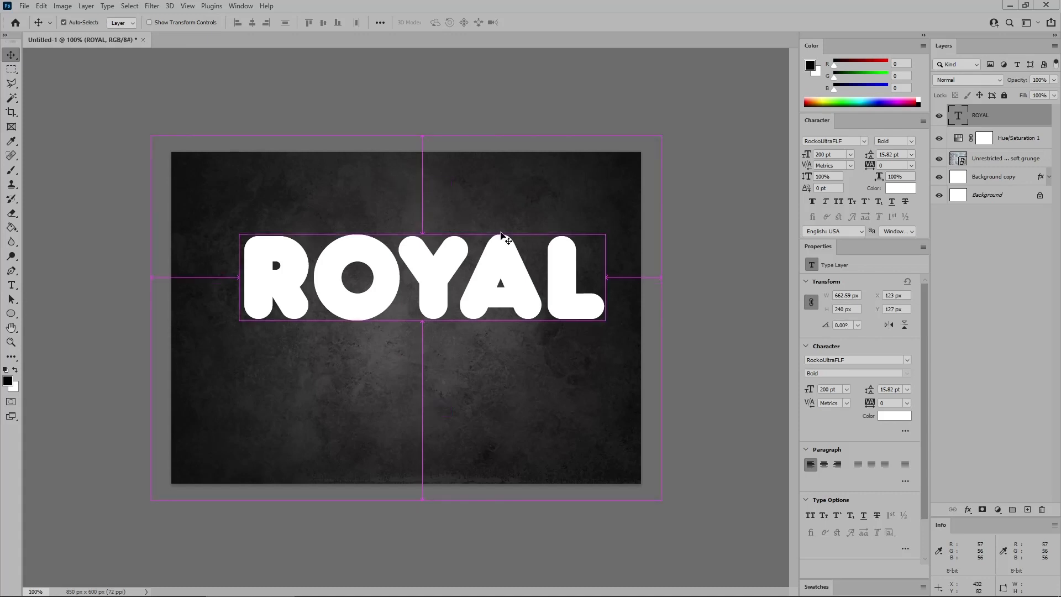
pyautogui.hotkey('ctrl', 'a')
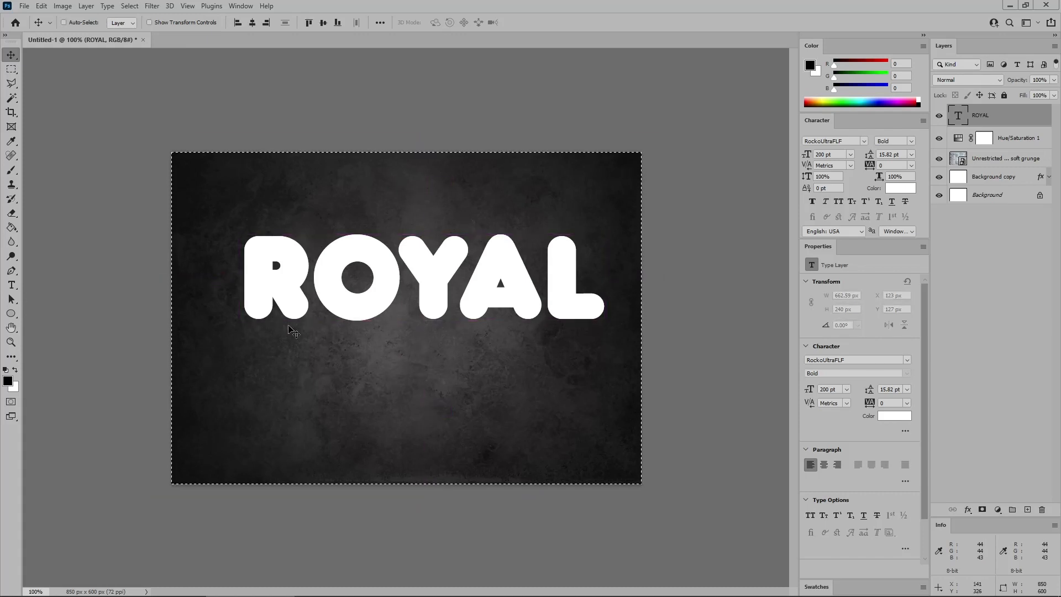
pyautogui.click(254, 23)
pyautogui.click(323, 22)
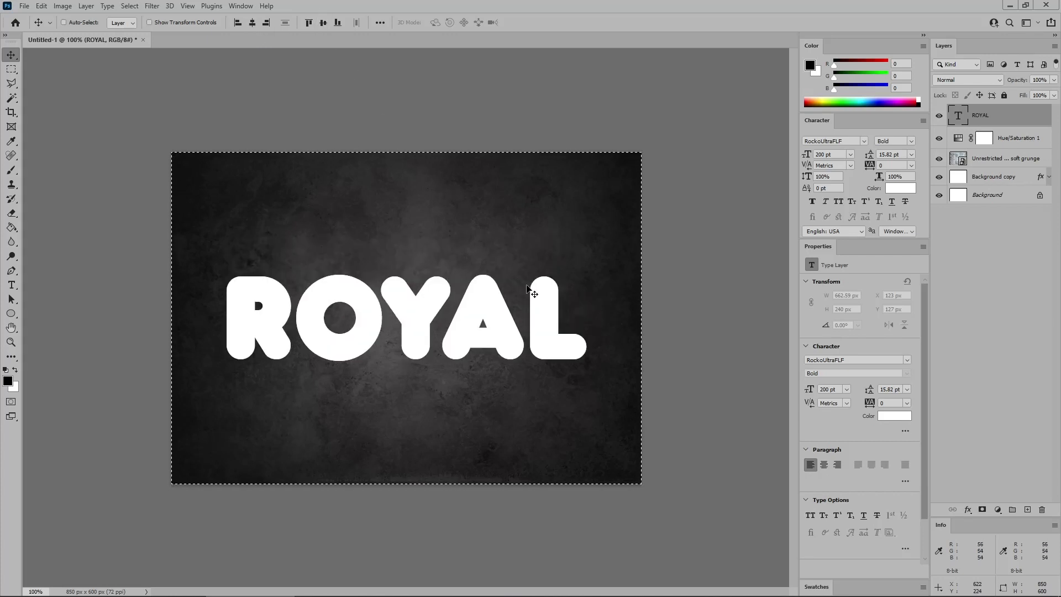
pyautogui.press('ctrl')
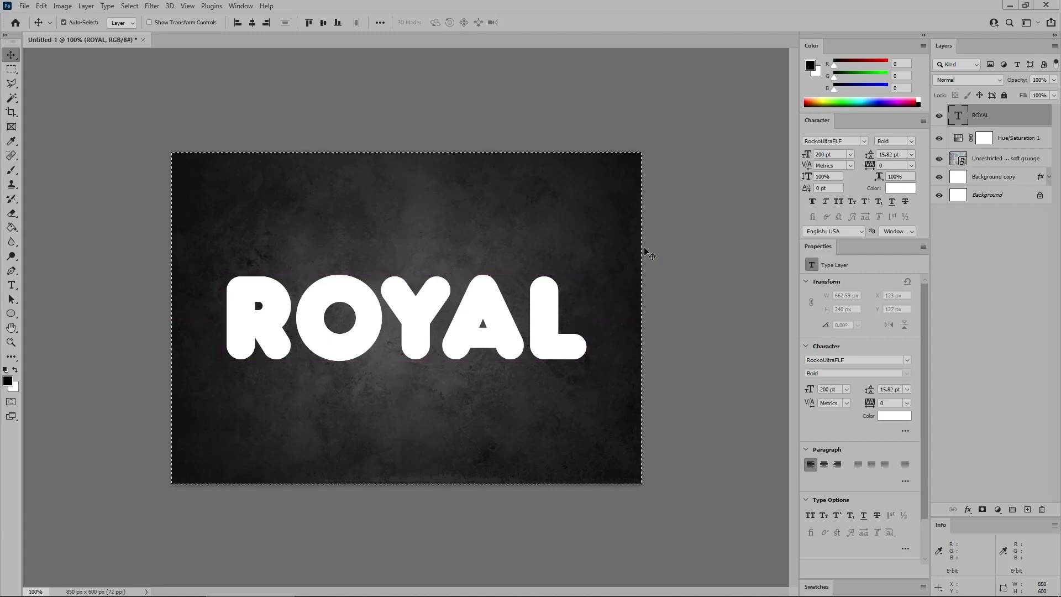
pyautogui.hotkey('ctrl', 'd')
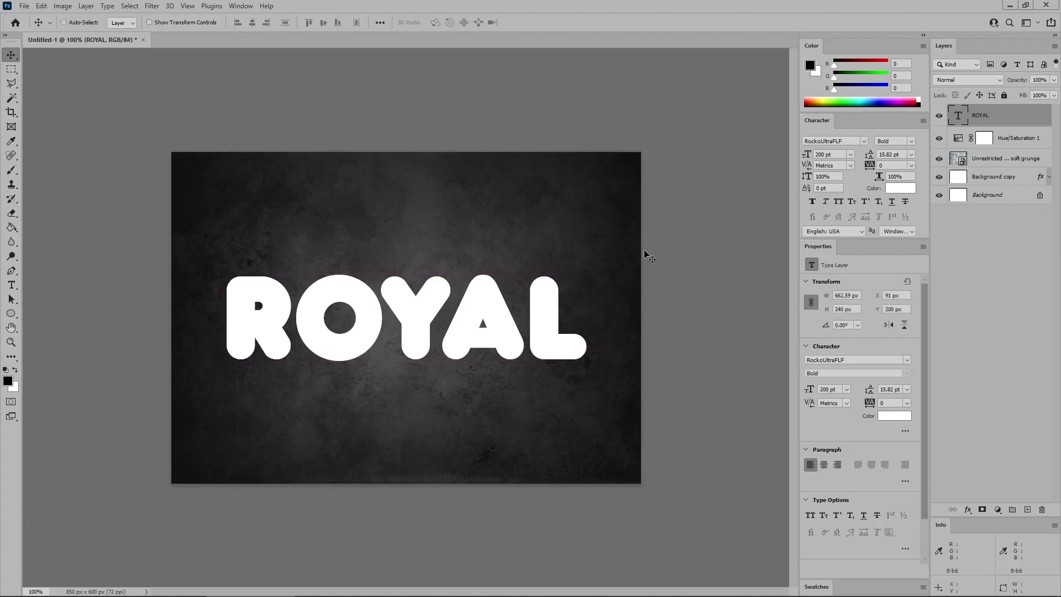
# - Duplicate the ROYAL text layer and set the copy's Fill to 0%
pyautogui.hotkey('ctrl', 'j')
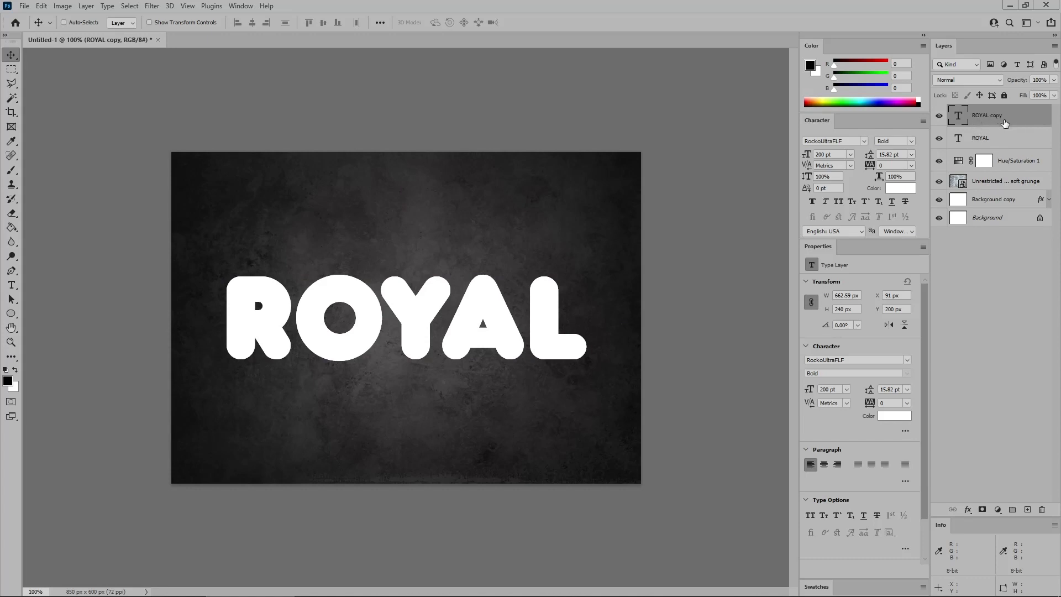
pyautogui.click(1054, 96)
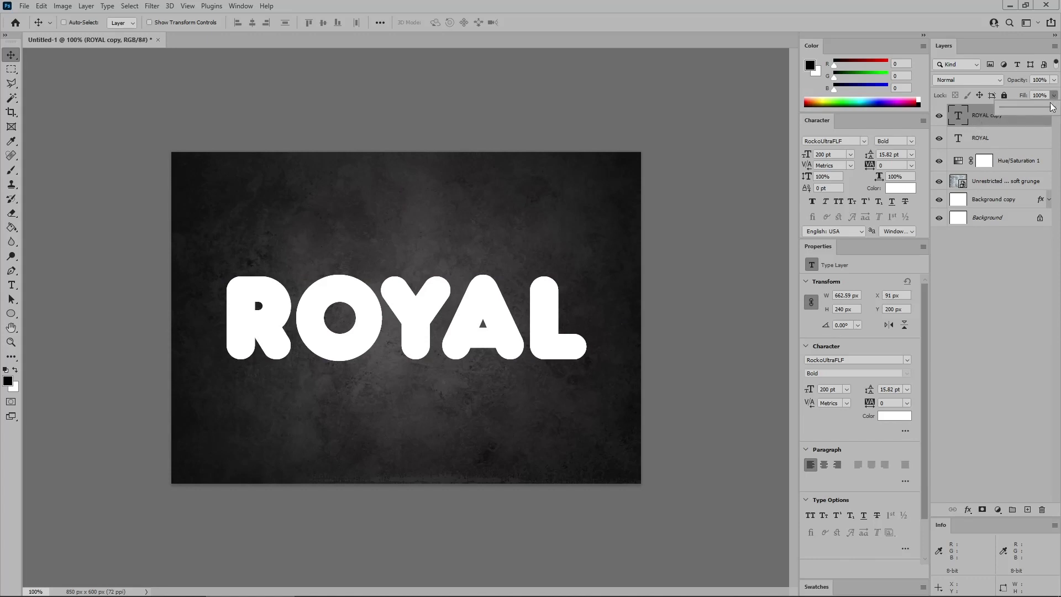
pyautogui.moveTo(1051, 112); pyautogui.dragTo(995, 115)
pyautogui.click(1017, 95)
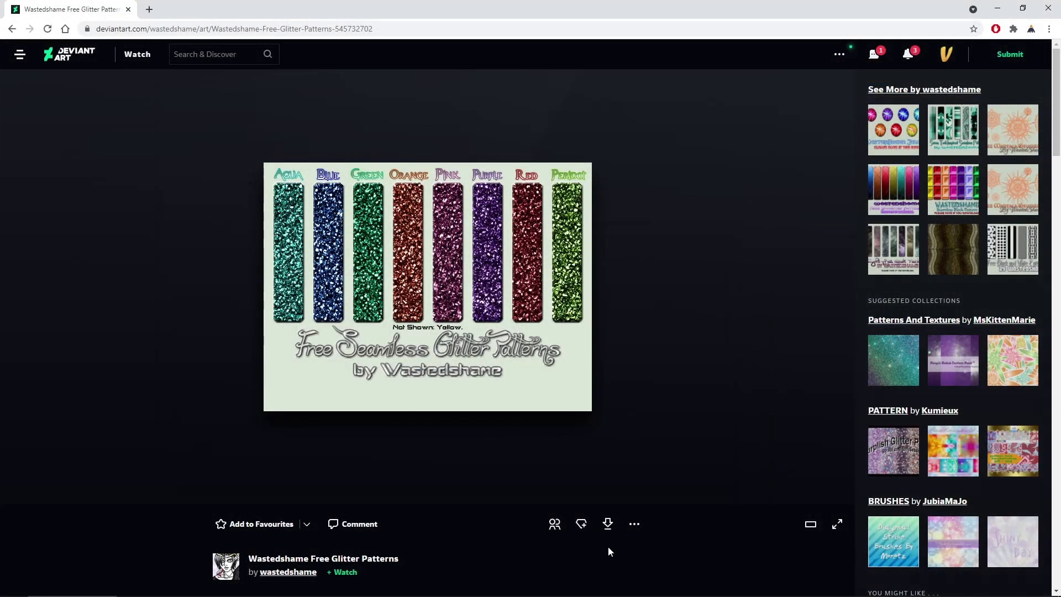
# - Download the Wastedshame Free Glitter Patterns, define glitter-yellow.jpg as a pattern under its own file name, and close that image
pyautogui.click(608, 524)
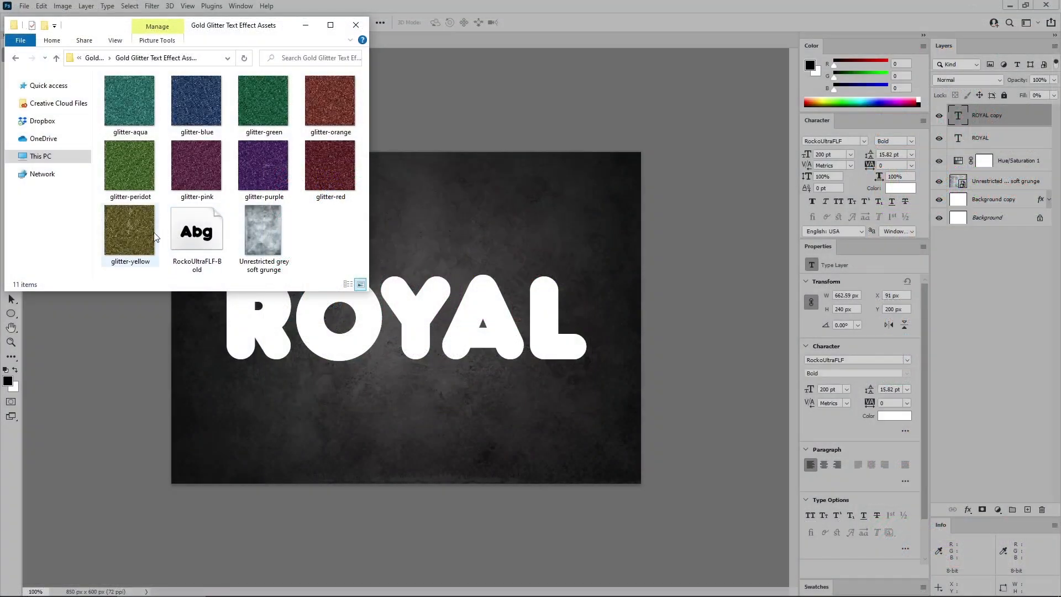
pyautogui.moveTo(131, 230); pyautogui.dragTo(532, 38)
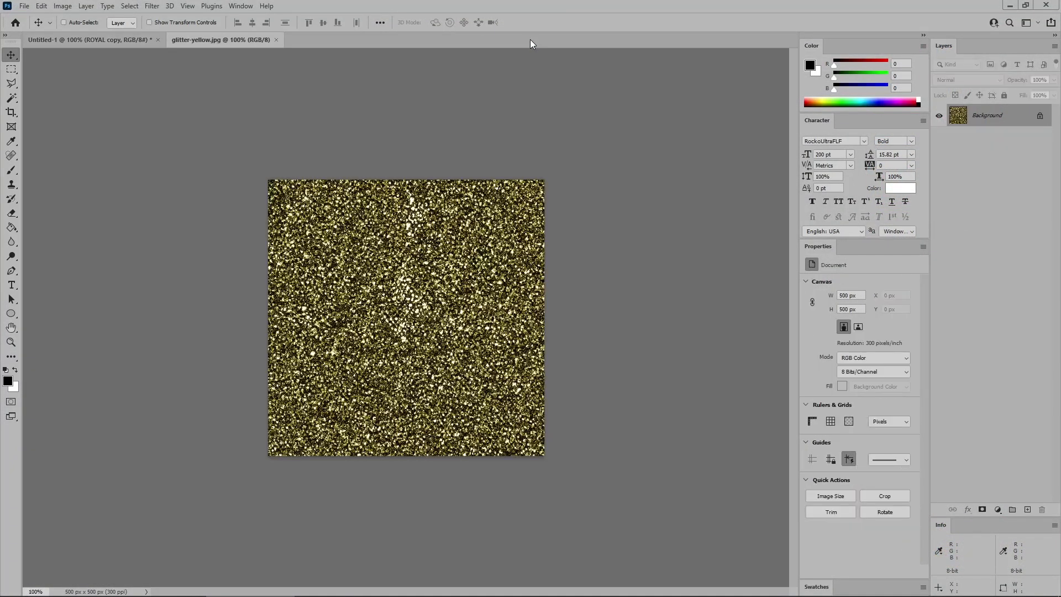
pyautogui.click(42, 6)
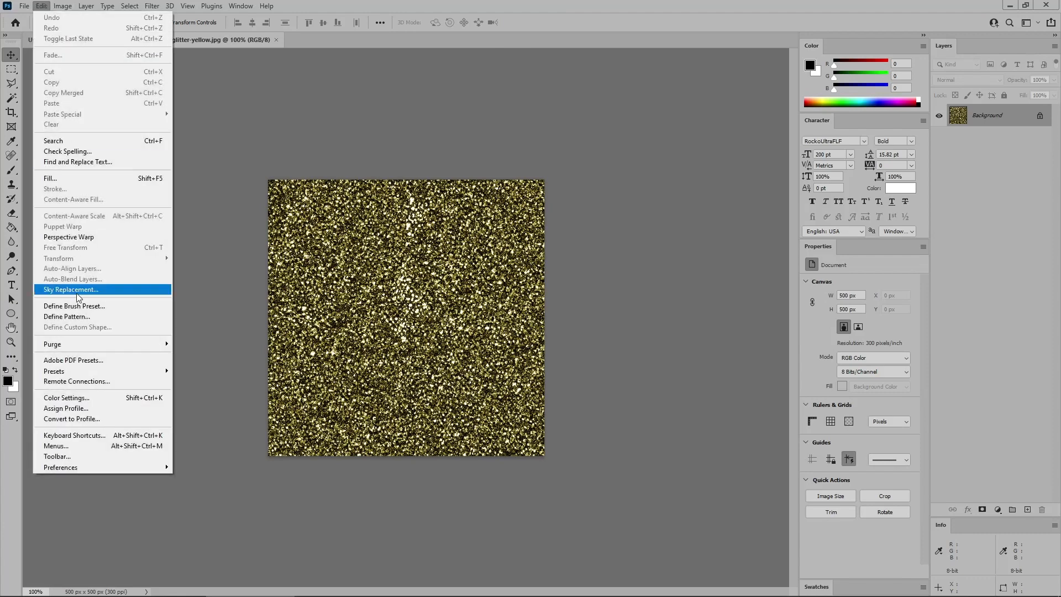
pyautogui.click(77, 318)
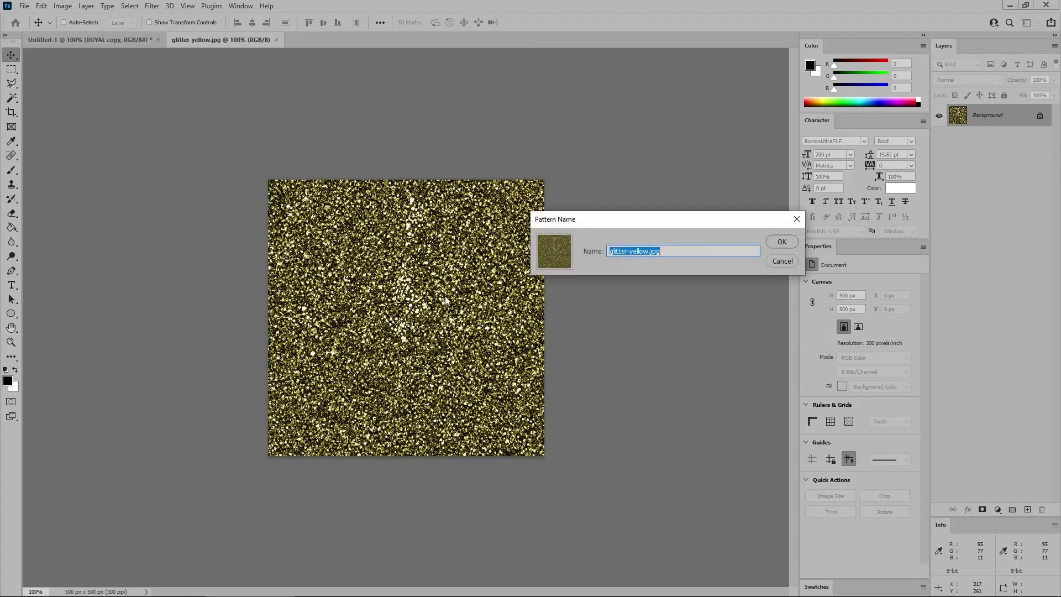
pyautogui.click(781, 243)
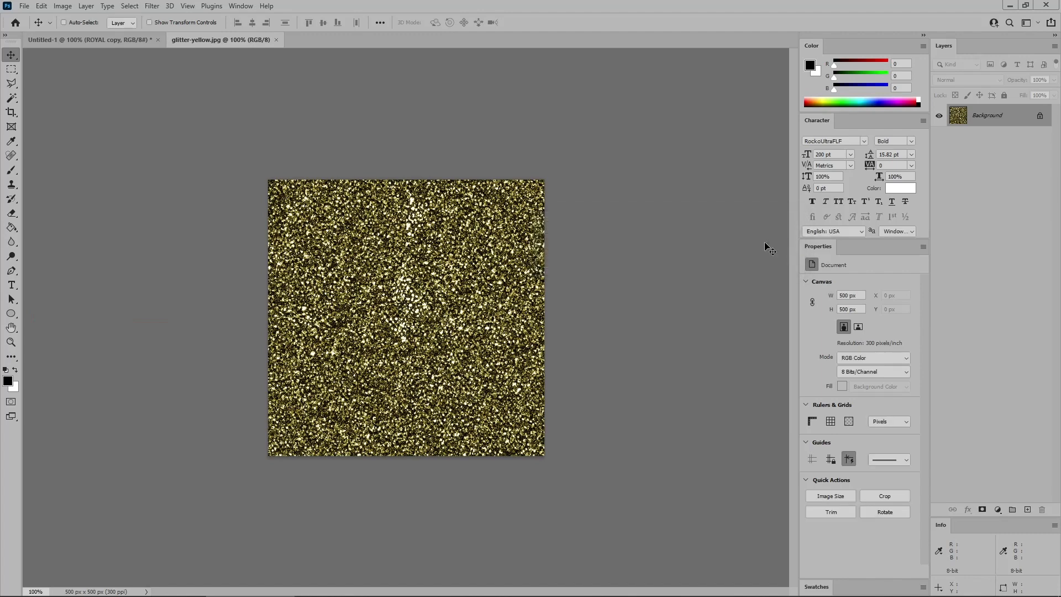
pyautogui.click(276, 40)
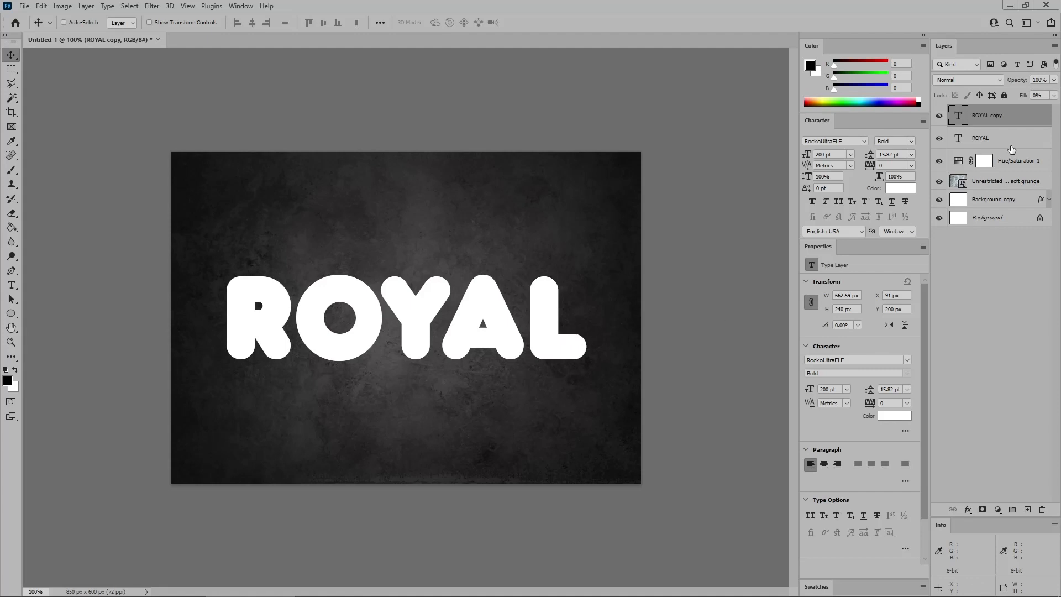
# - Add a Gradient Overlay effect to the original ROYAL layer with the Linear style
pyautogui.doubleClick(1021, 143)
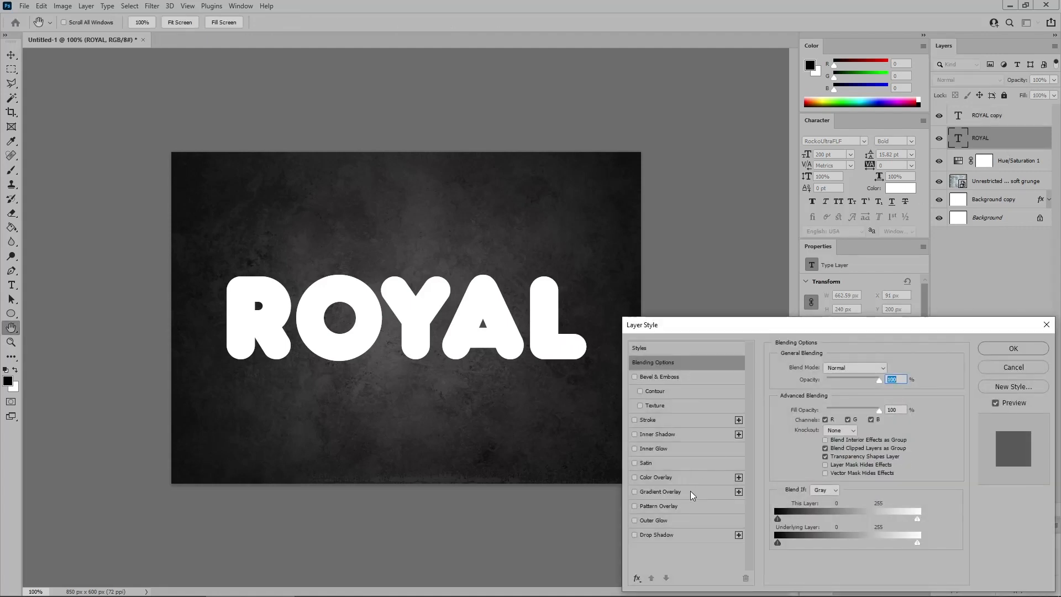
pyautogui.click(685, 493)
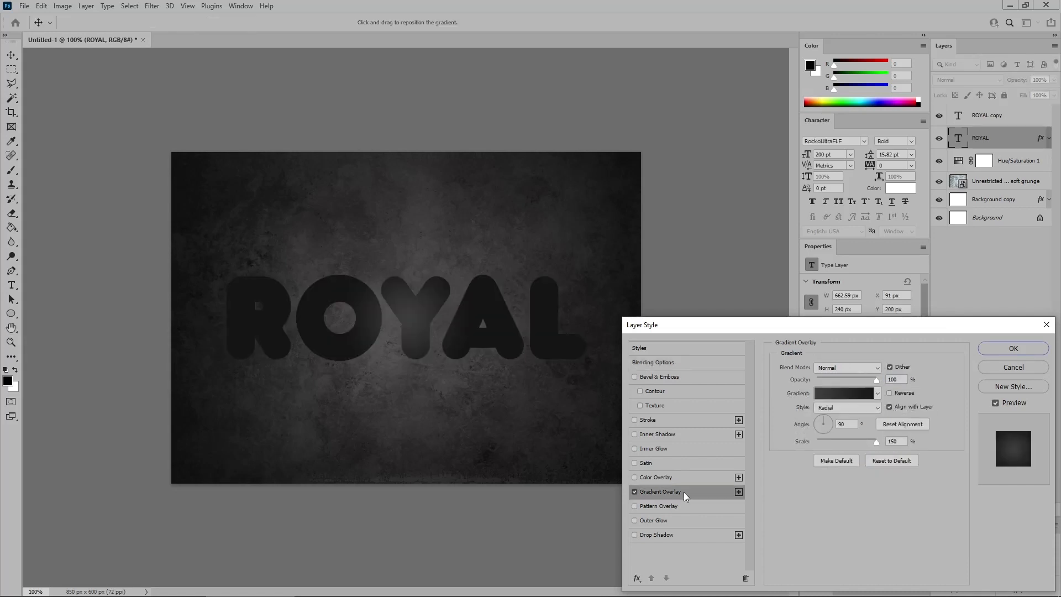
pyautogui.click(844, 407)
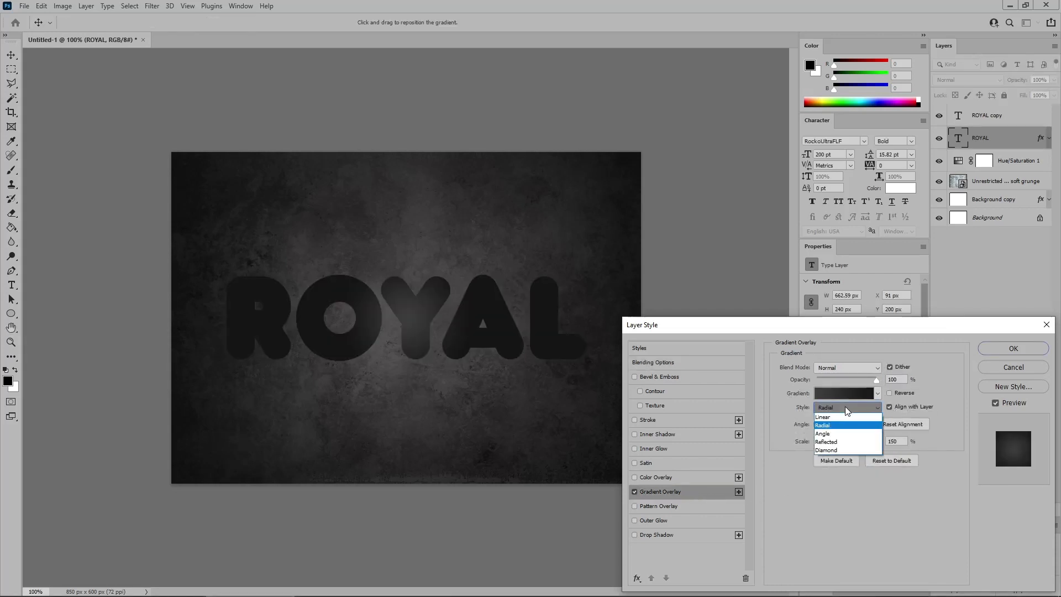
pyautogui.click(834, 418)
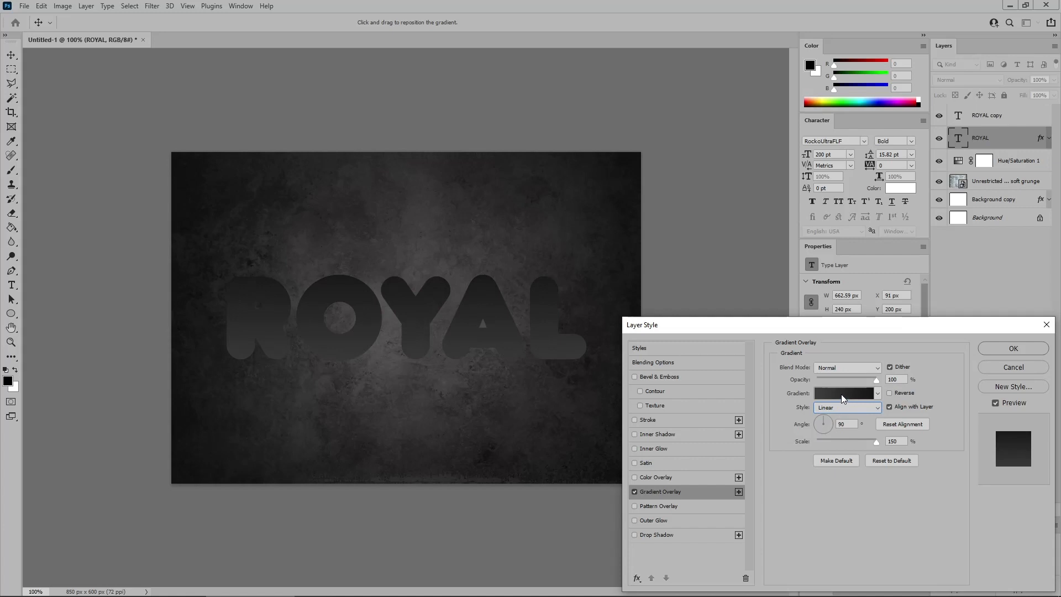
# - Edit the overlay's gradient and set its starting color stop at 0% to RGB 38, 38, 38
pyautogui.click(841, 393)
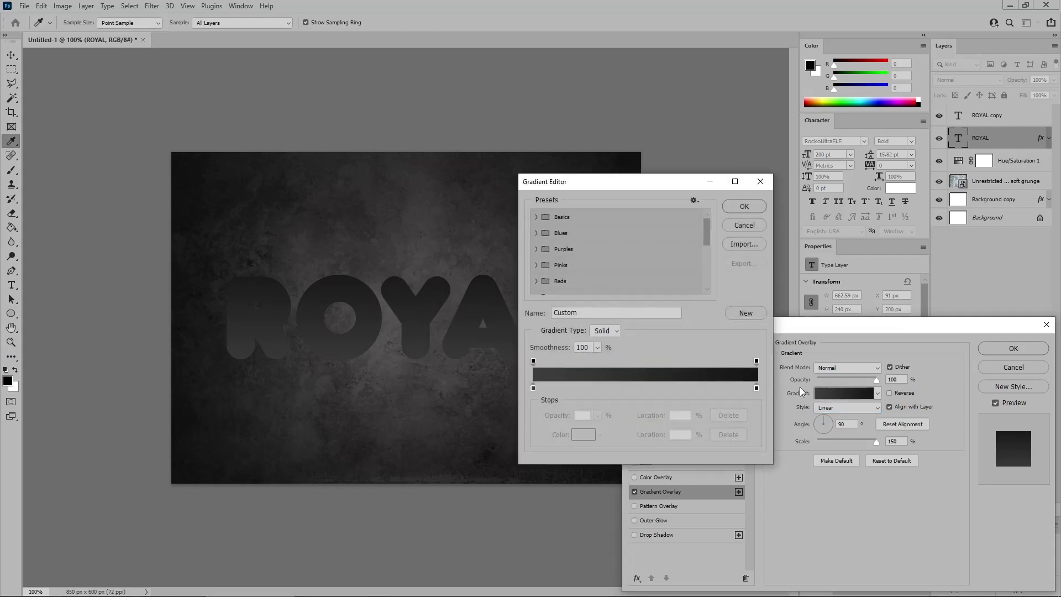
pyautogui.doubleClick(534, 388)
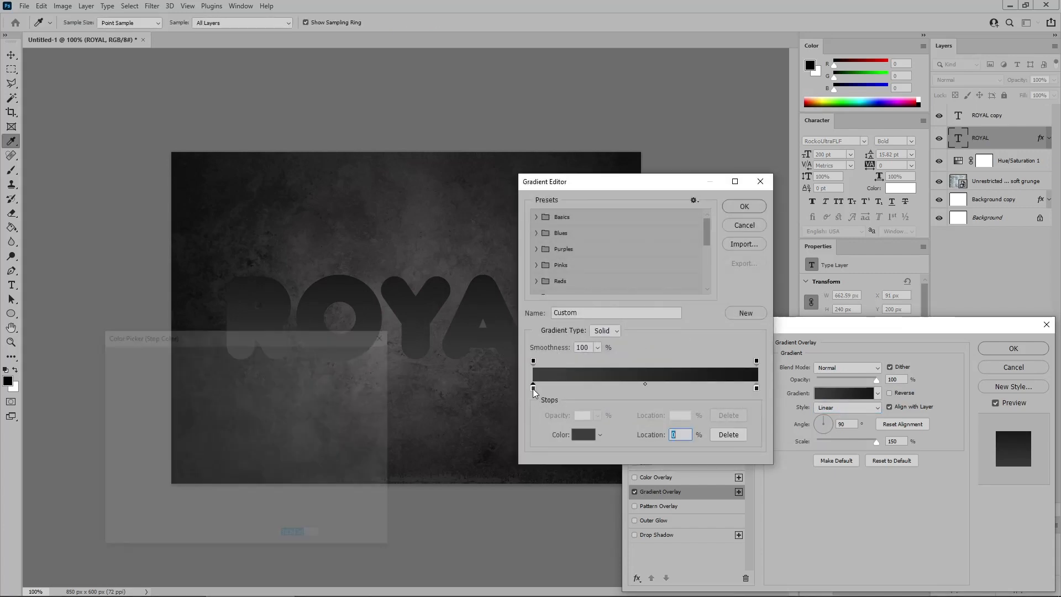
pyautogui.click(303, 490)
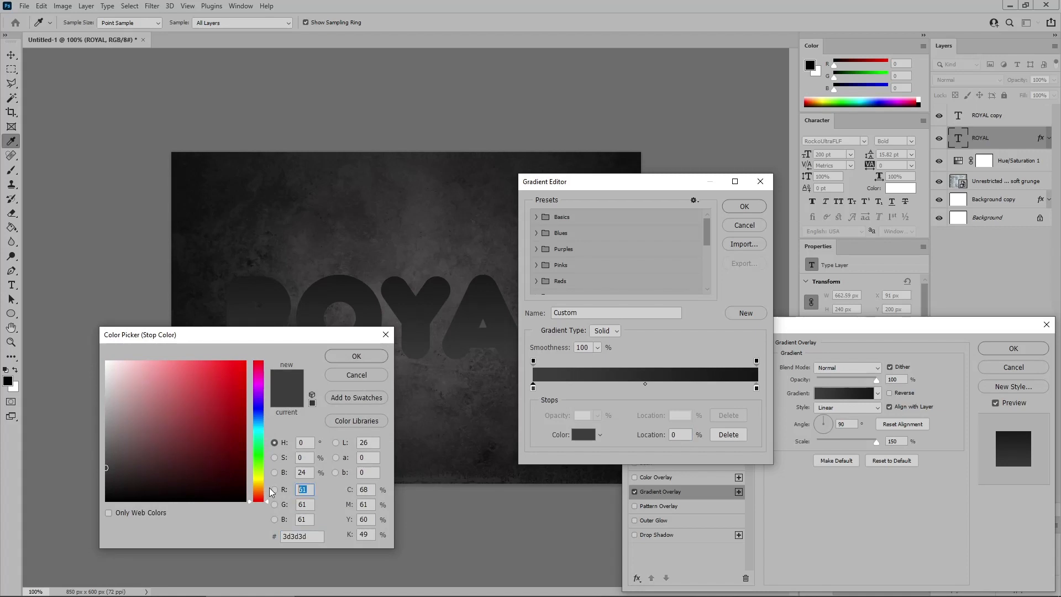
pyautogui.write('38')
pyautogui.press('Tab')
pyautogui.write('38')
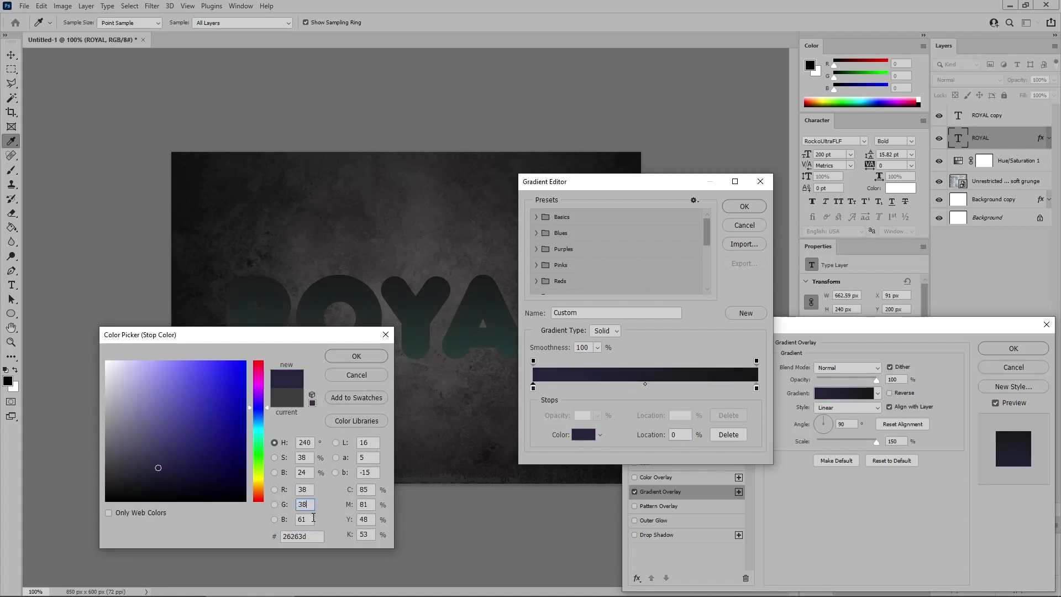
pyautogui.press('Tab')
pyautogui.write('38')
pyautogui.click(357, 356)
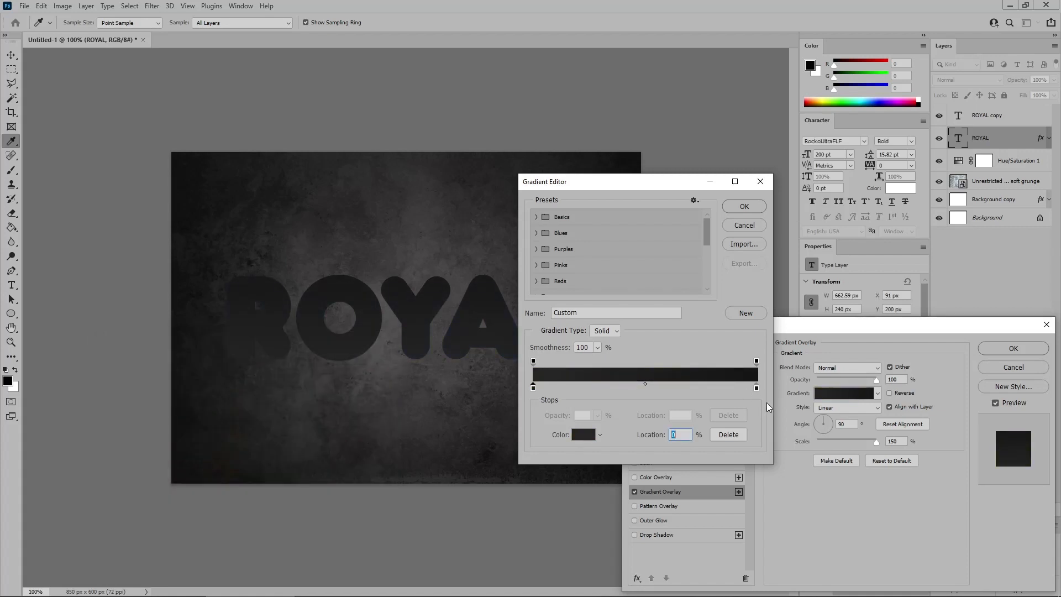
# - Set the gradient's end color stop at 100% to RGB 229, 223, 247
pyautogui.doubleClick(757, 388)
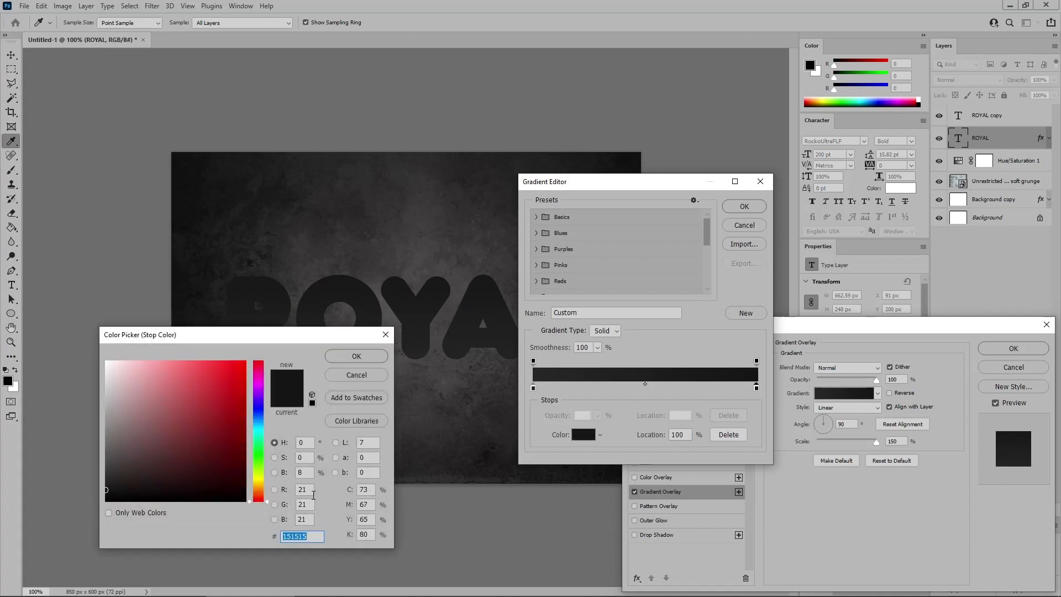
pyautogui.doubleClick(303, 490)
pyautogui.write('229')
pyautogui.press('Tab')
pyautogui.write('223')
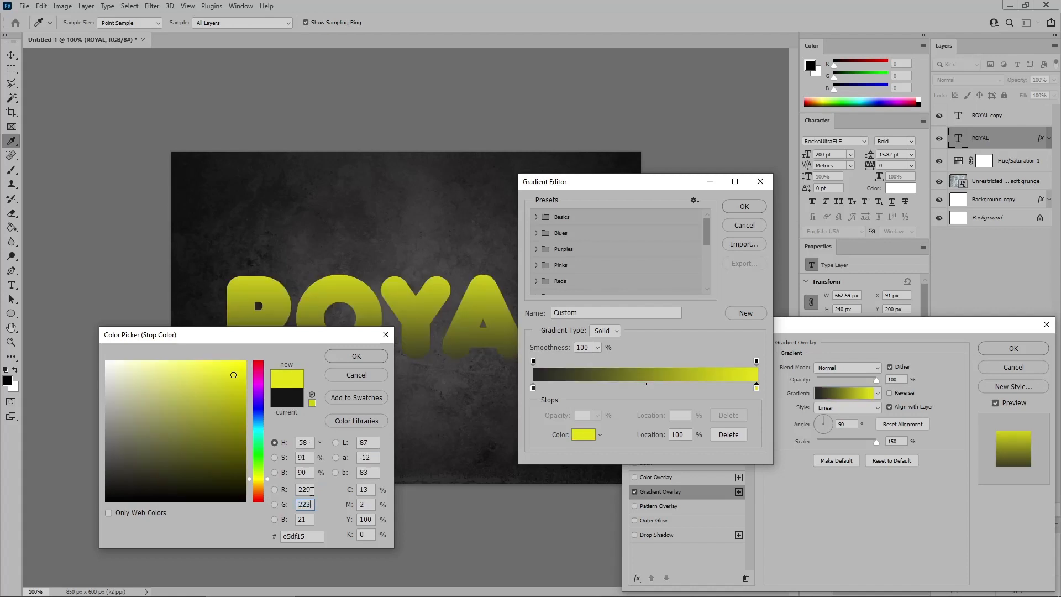
pyautogui.press('Tab')
pyautogui.write('247')
pyautogui.click(356, 356)
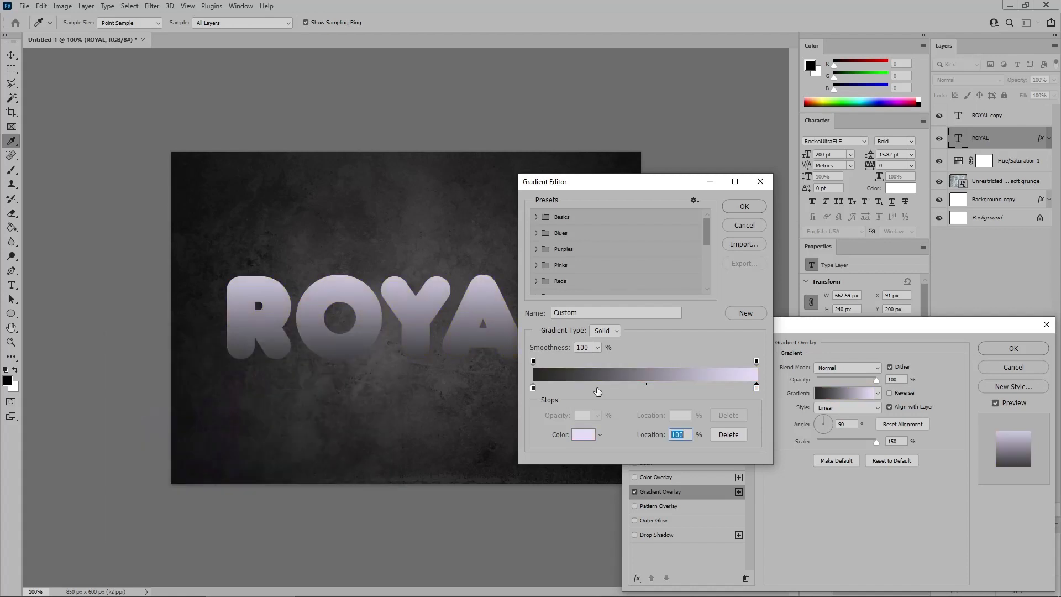
# - Add two intermediate color stops to the gradient, located at 32% and 68%
pyautogui.click(595, 388)
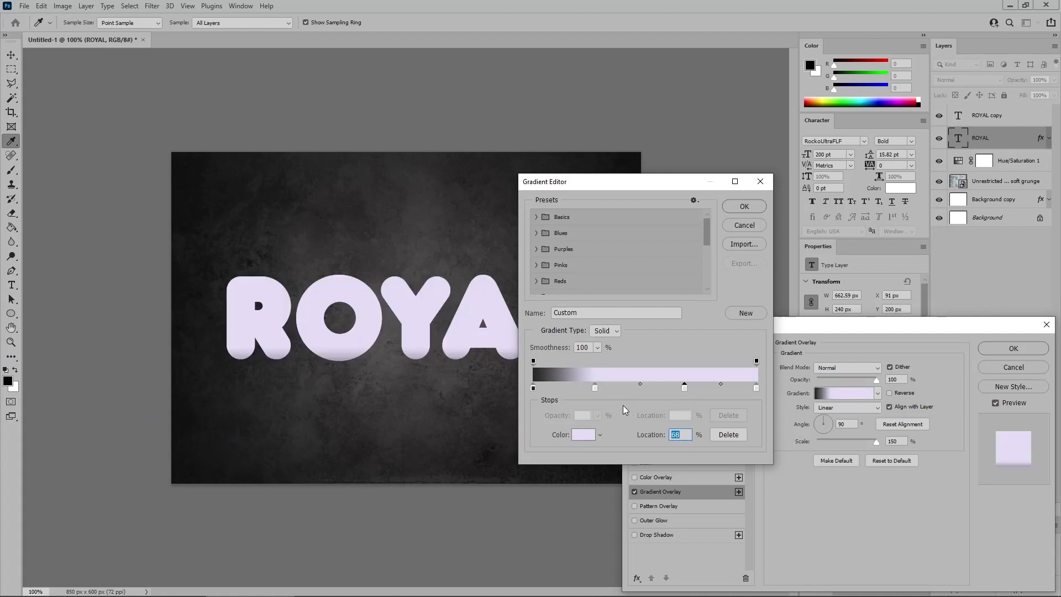
pyautogui.click(596, 389)
pyautogui.write('32')
# - Set the color of the gradient stop at 32% to RGB 66, 22, 104
pyautogui.doubleClick(604, 388)
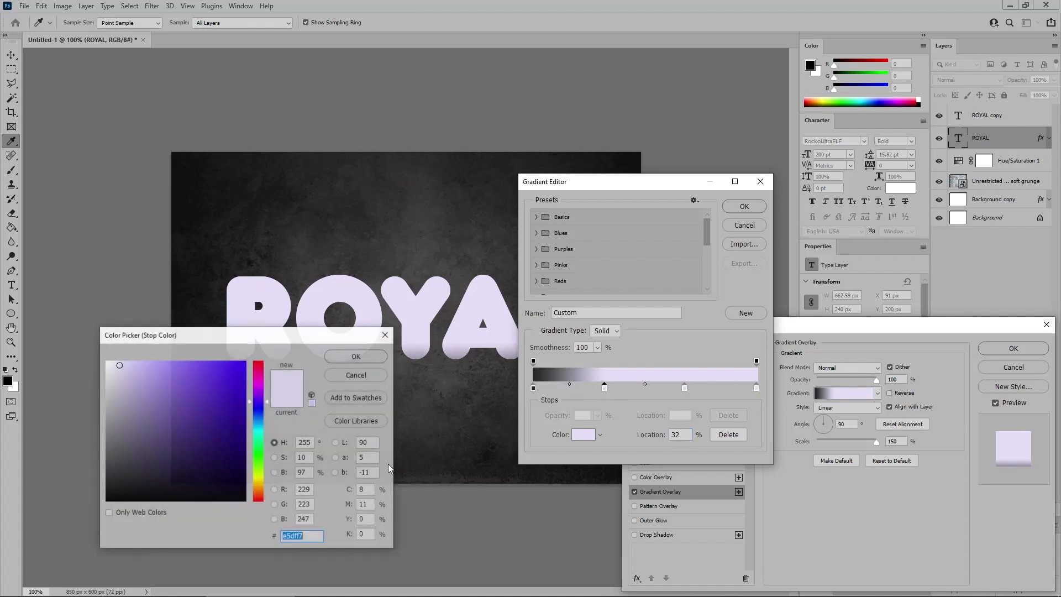
pyautogui.moveTo(313, 490); pyautogui.dragTo(274, 491)
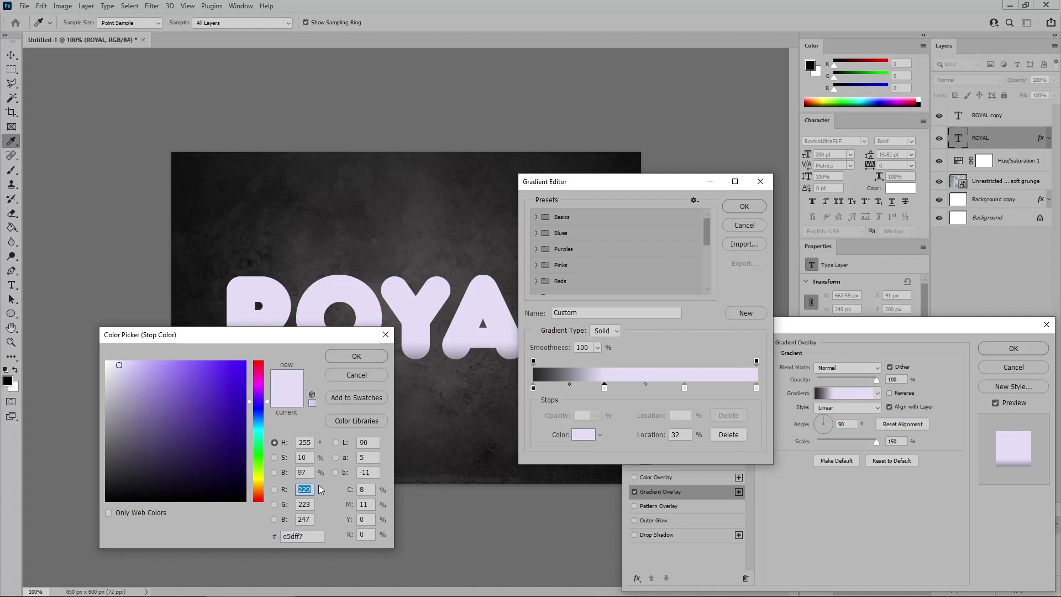
pyautogui.write('66')
pyautogui.press('Tab')
pyautogui.write('22')
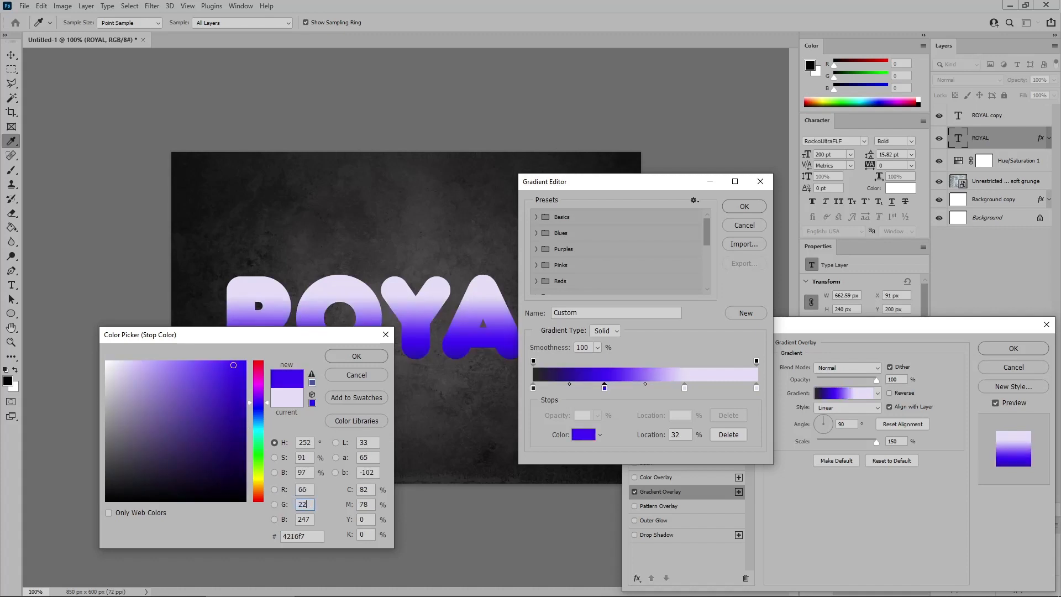
pyautogui.press('Tab')
pyautogui.write('10')
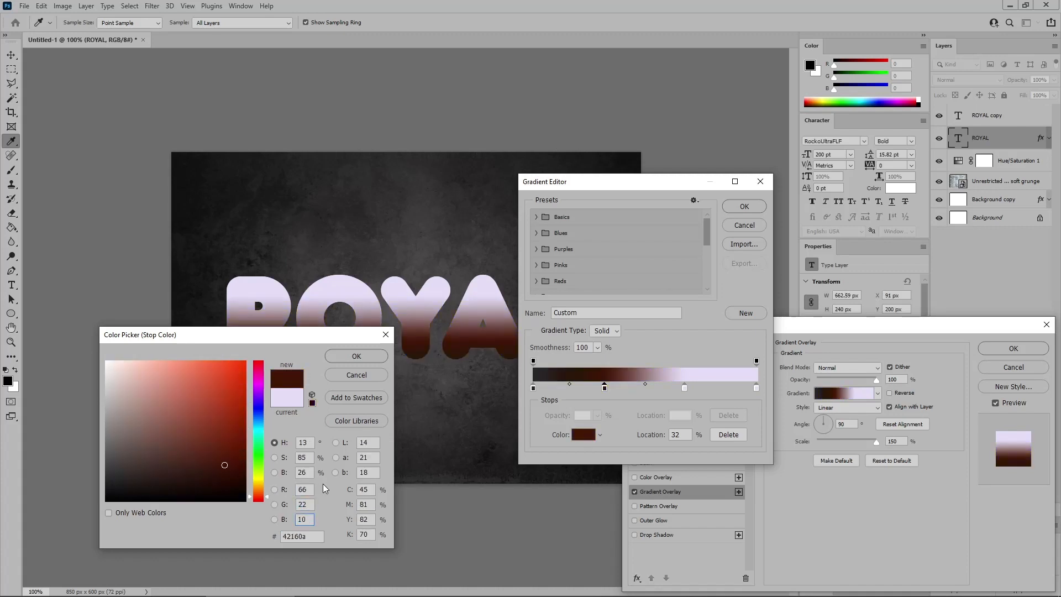
pyautogui.write('4')
pyautogui.click(358, 359)
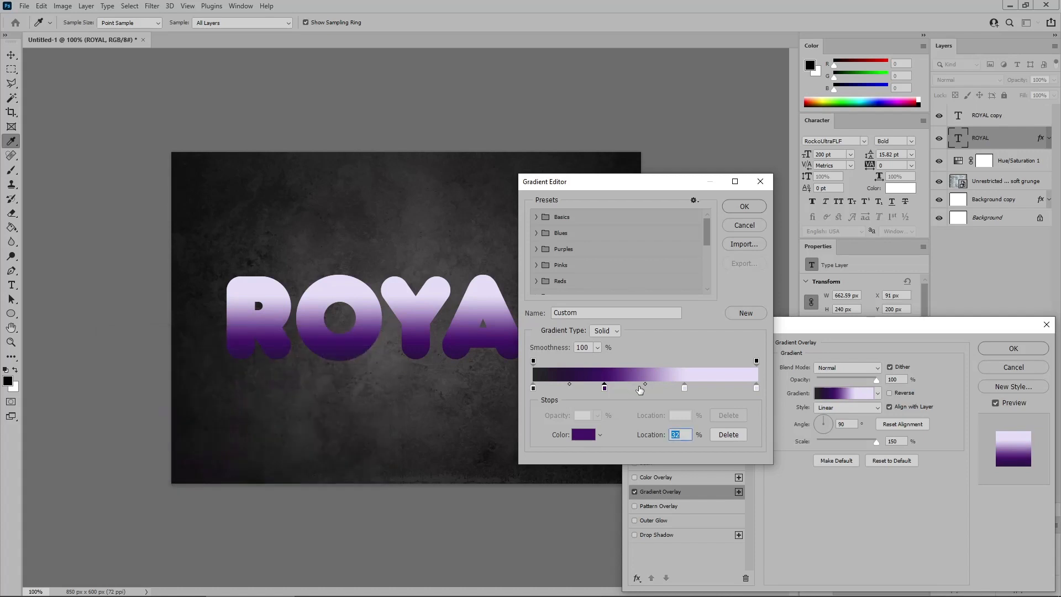
# - Set the color of the gradient stop at 67% to RGB 124, 42, 241, and save the gradient as a new preset
pyautogui.click(685, 387)
pyautogui.moveTo(685, 389); pyautogui.dragTo(684, 391)
pyautogui.doubleClick(684, 389)
pyautogui.click(299, 490)
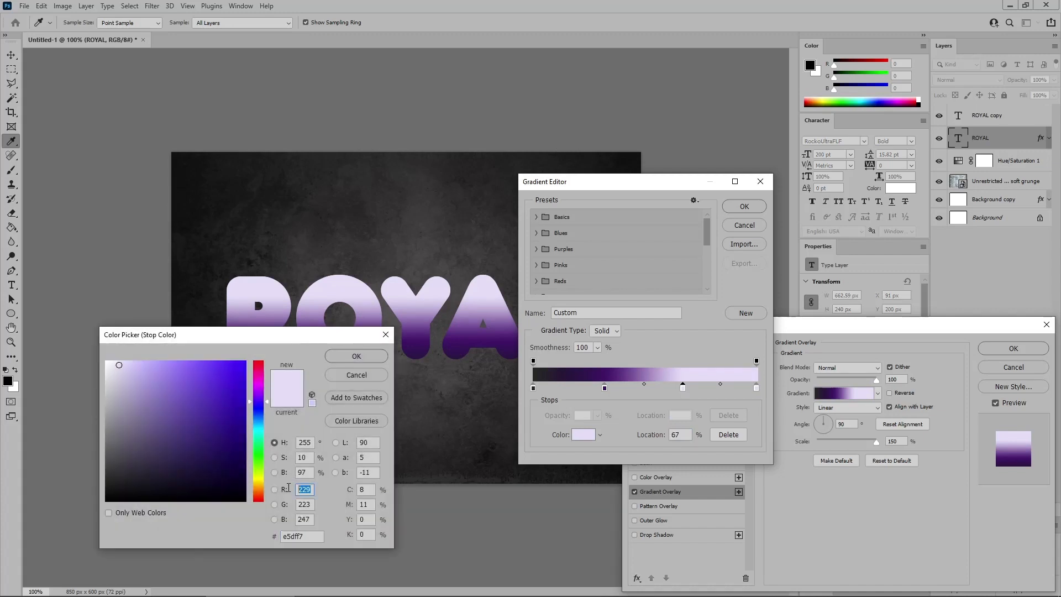
pyautogui.write('124')
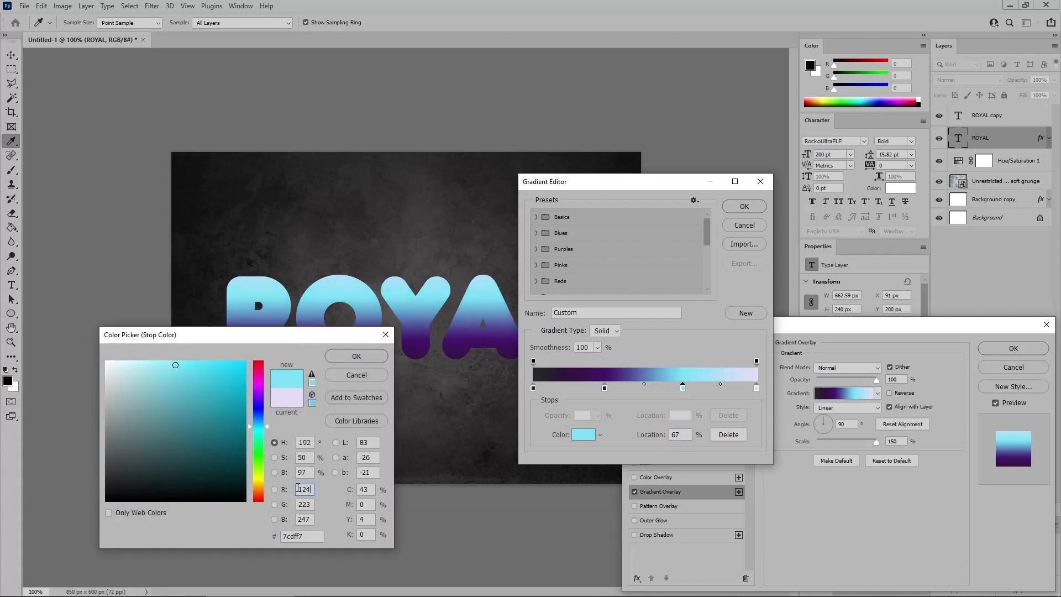
pyautogui.press('Tab')
pyautogui.write('42')
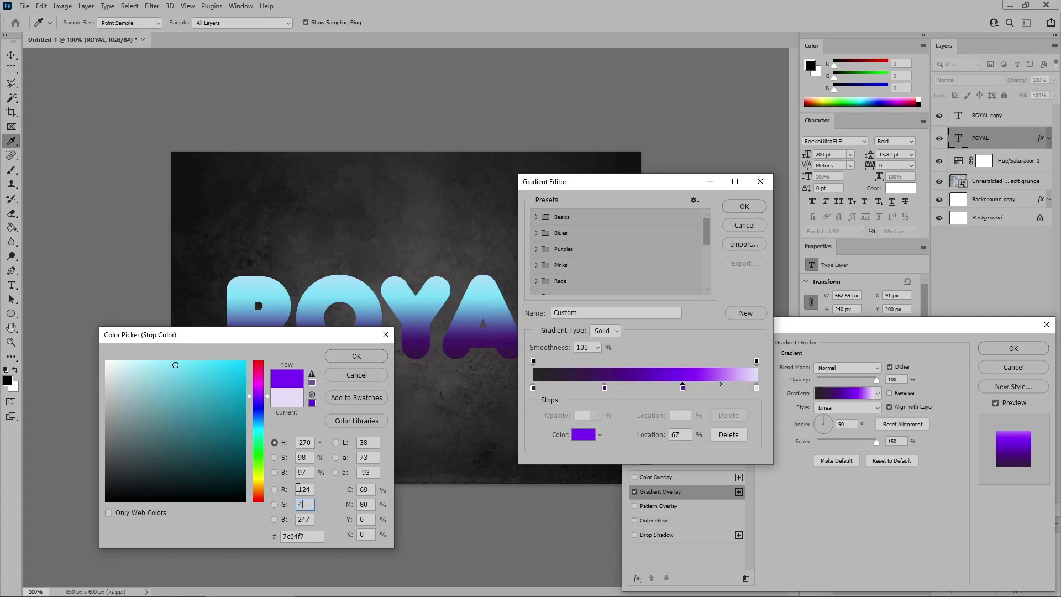
pyautogui.press('Tab')
pyautogui.write('241')
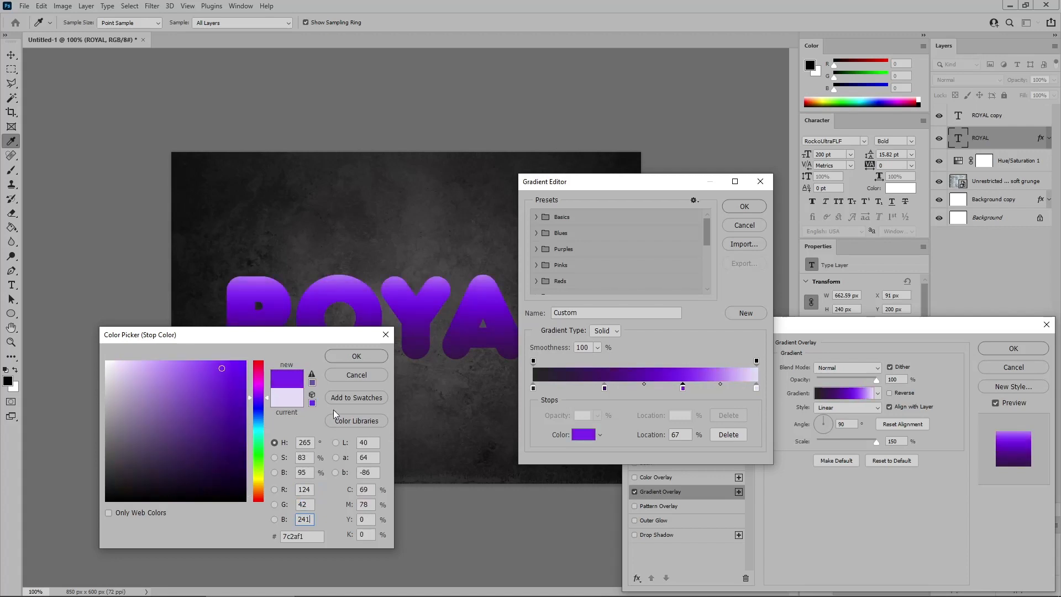
pyautogui.click(348, 355)
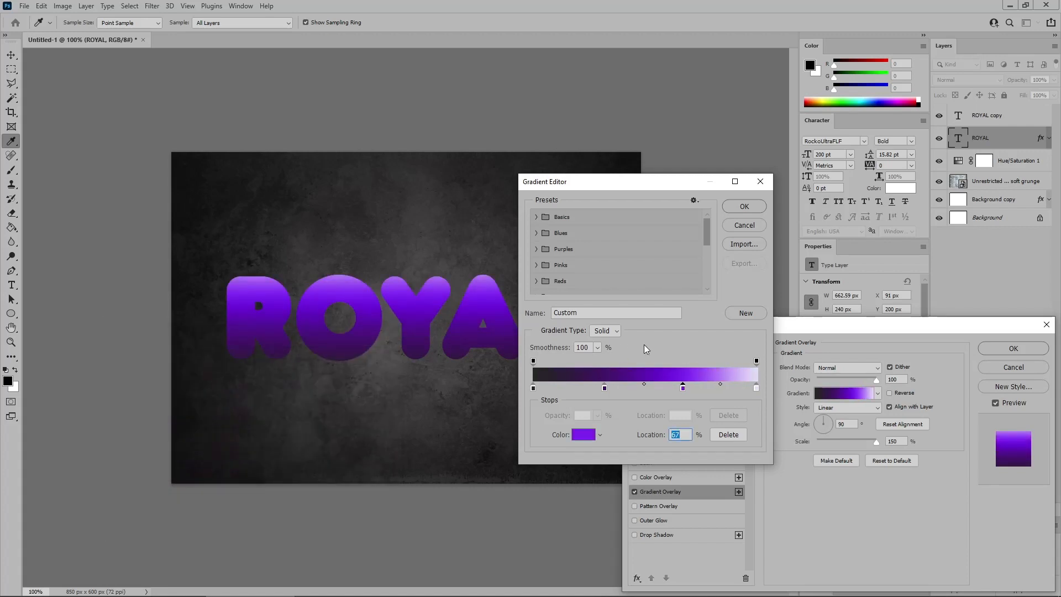
pyautogui.click(744, 313)
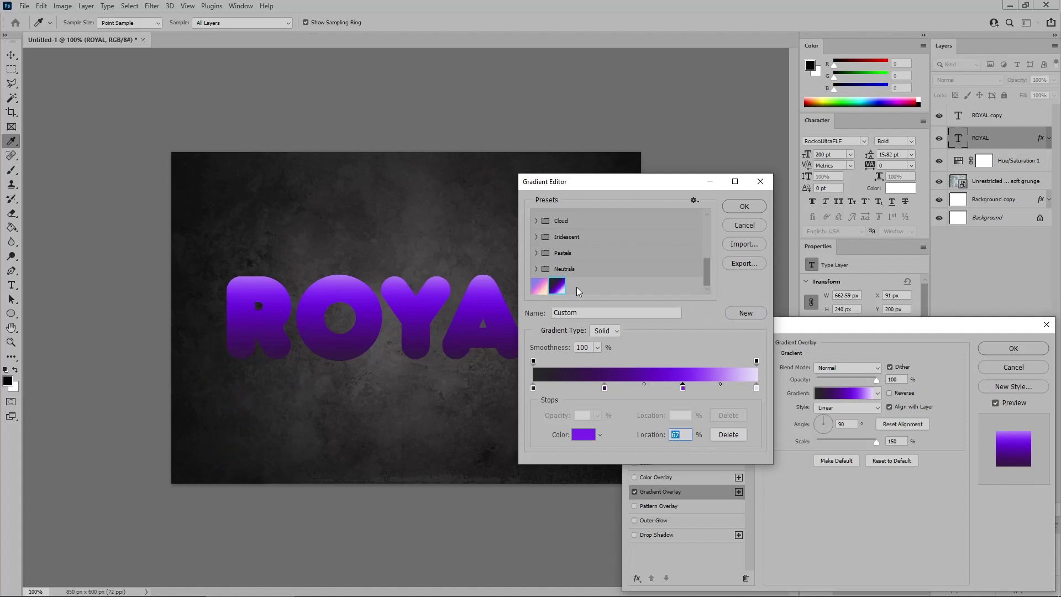
pyautogui.click(743, 207)
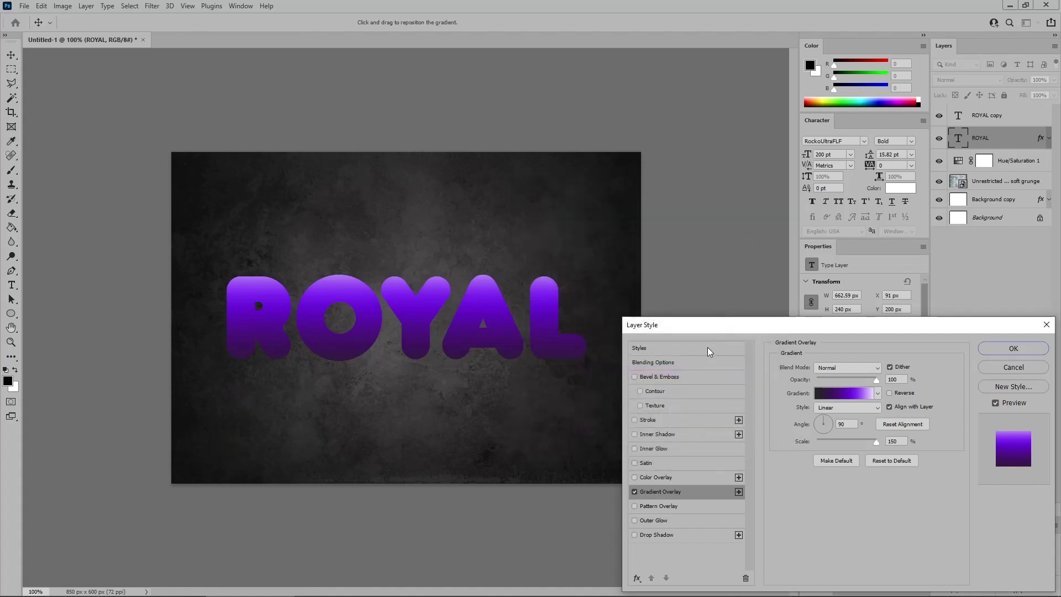
# - Add a Bevel & Emboss effect to the ROYAL layer with a size of 9 px and soften of 8 px
pyautogui.click(683, 376)
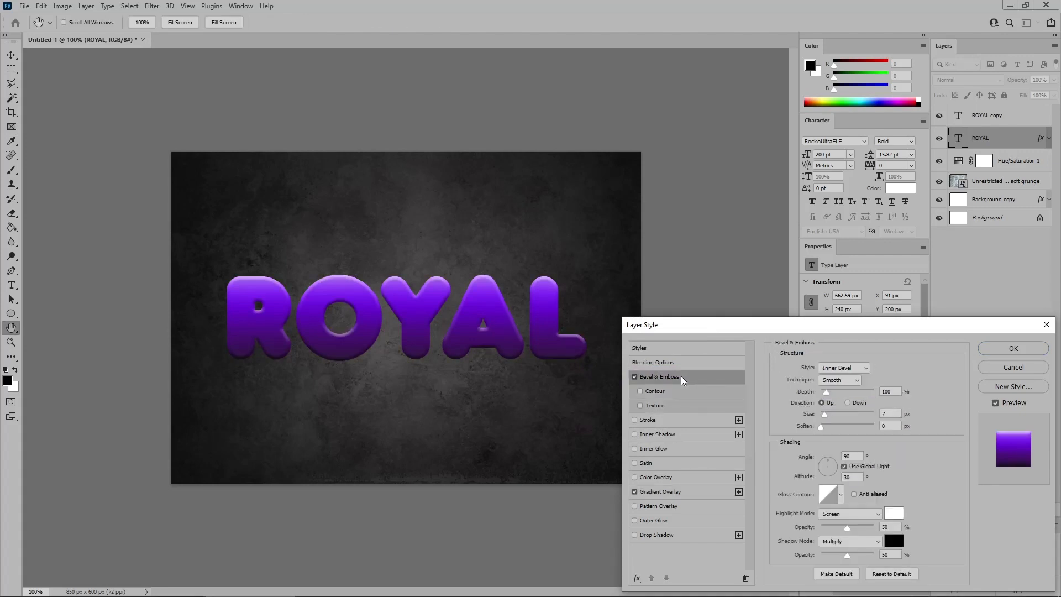
pyautogui.doubleClick(889, 413)
pyautogui.write('9')
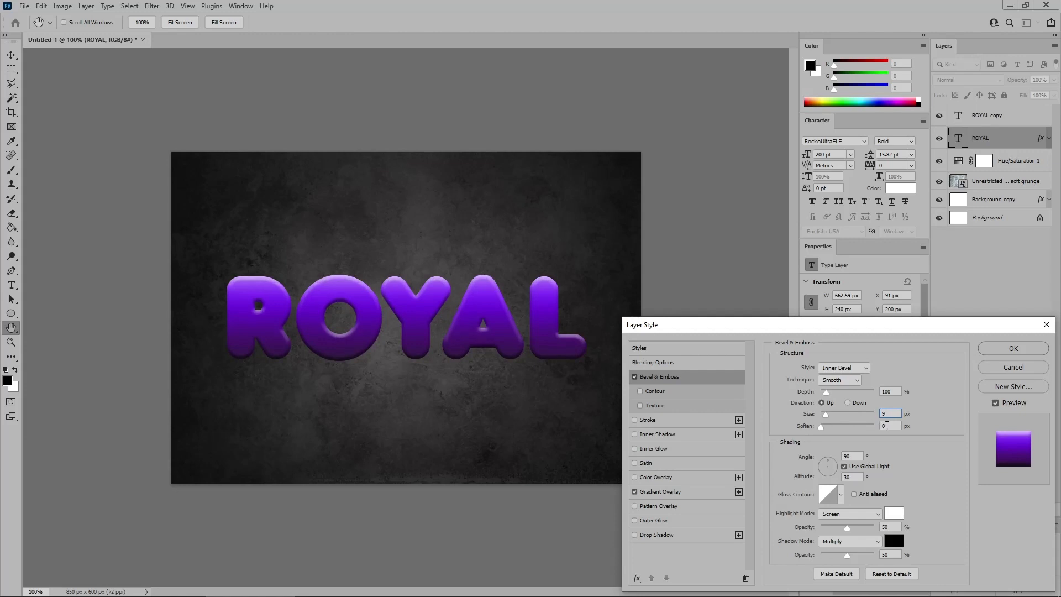
pyautogui.write('8')
# - Set the bevel's shading angle to 120°, turn on anti-aliasing for its gloss contour, and use Vivid Light as highlight mode
pyautogui.doubleClick(848, 456)
pyautogui.write('120')
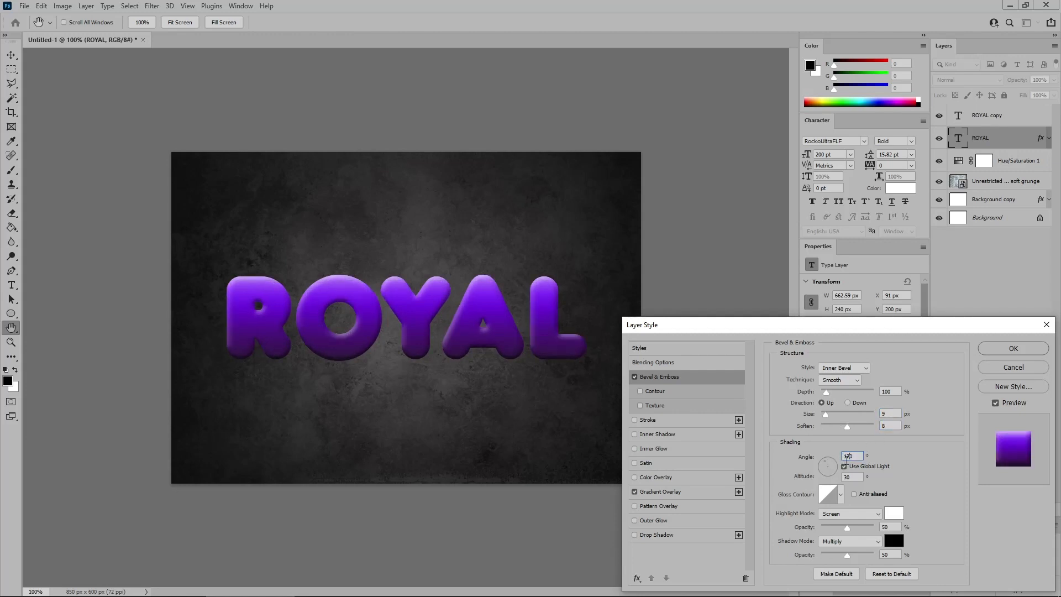
pyautogui.click(855, 494)
pyautogui.click(854, 513)
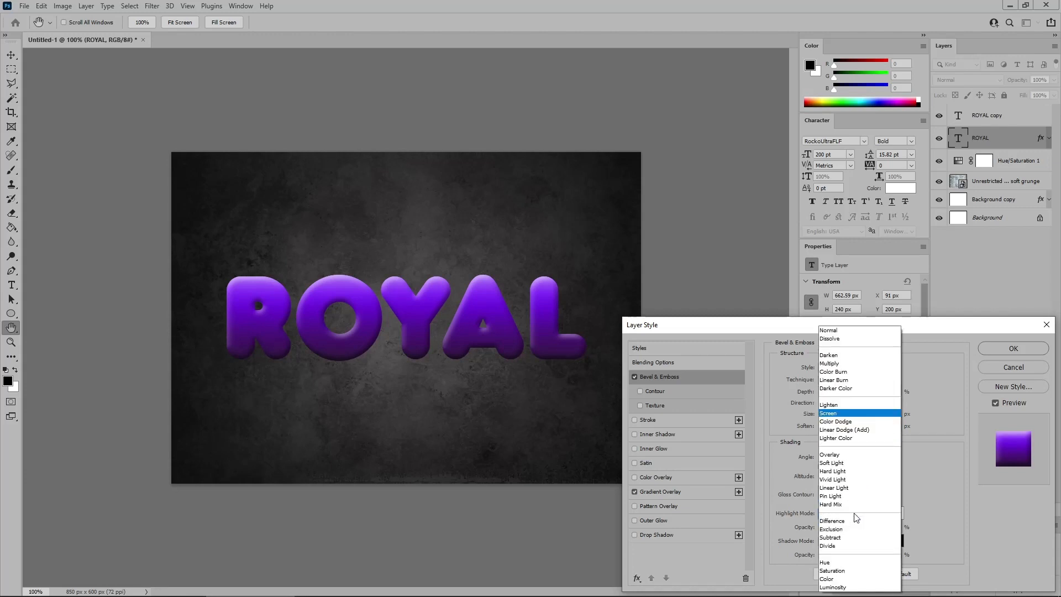
pyautogui.click(850, 480)
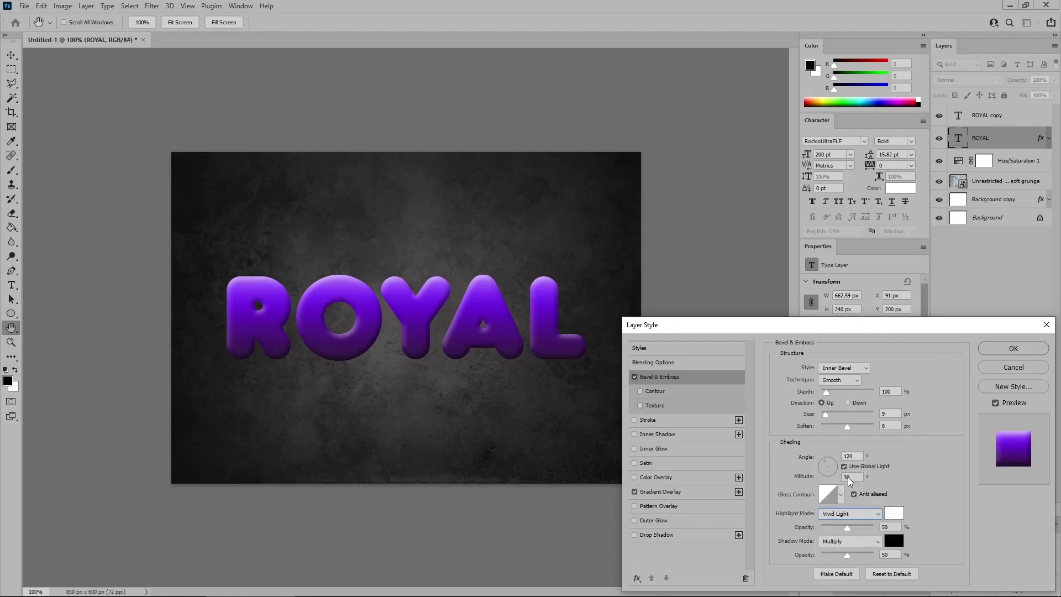
# - Enable the bevel's Contour and give it the rounded quarter-arc curve preset
pyautogui.click(668, 392)
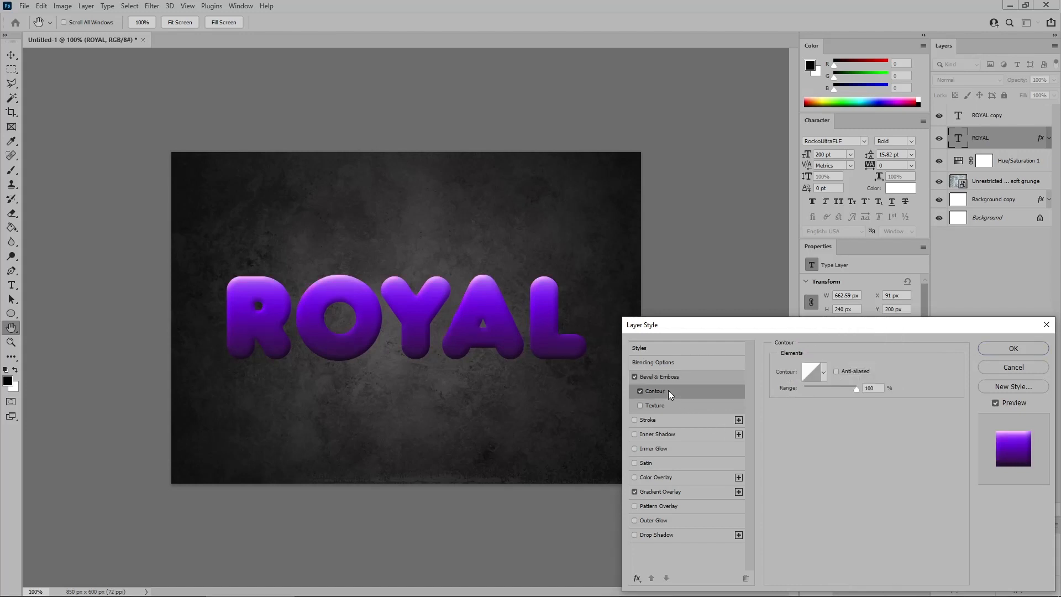
pyautogui.click(824, 374)
pyautogui.click(758, 419)
pyautogui.click(900, 417)
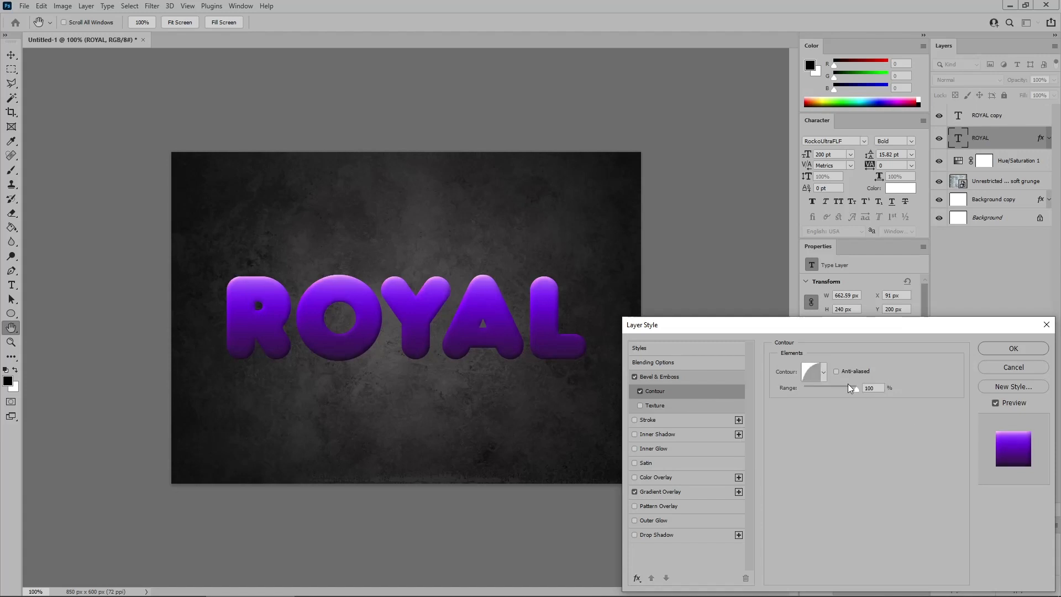
# - Add a stroke with Color Dodge blend mode and a gradient fill that uses the saved dark-to-purple preset
pyautogui.click(658, 419)
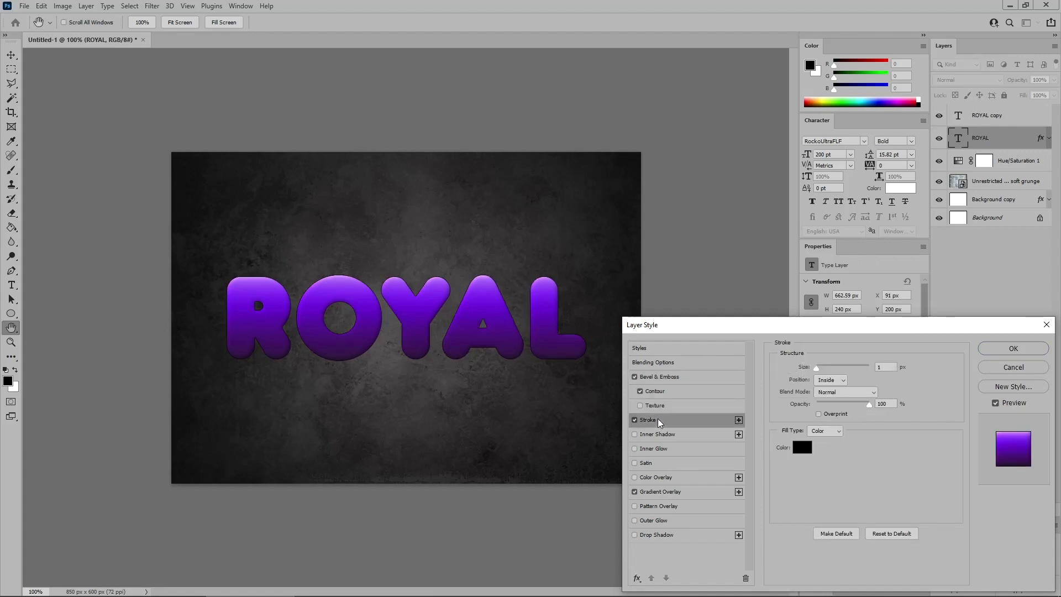
pyautogui.click(833, 393)
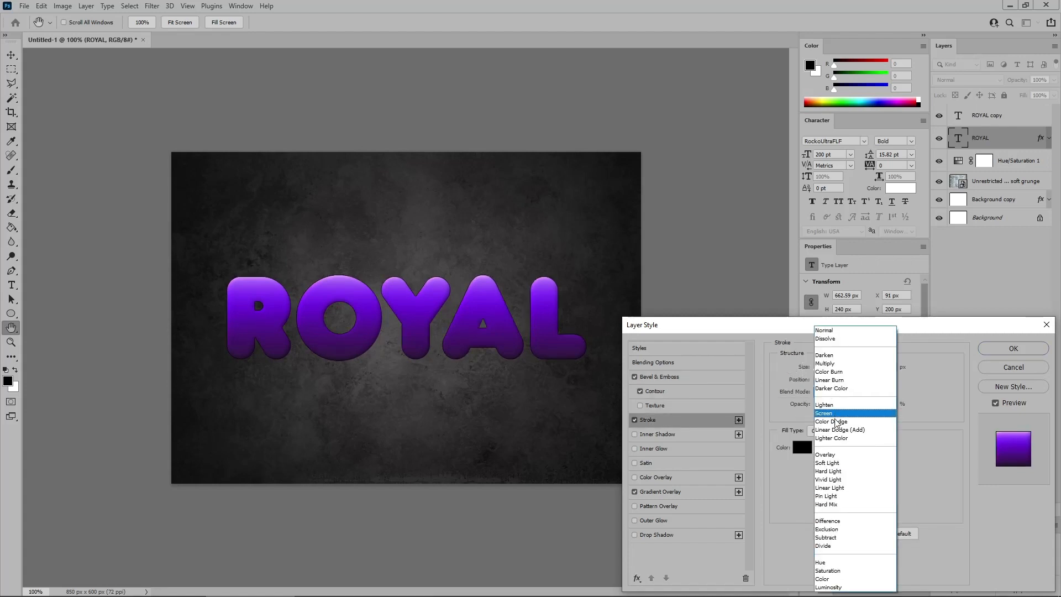
pyautogui.click(836, 425)
pyautogui.click(834, 431)
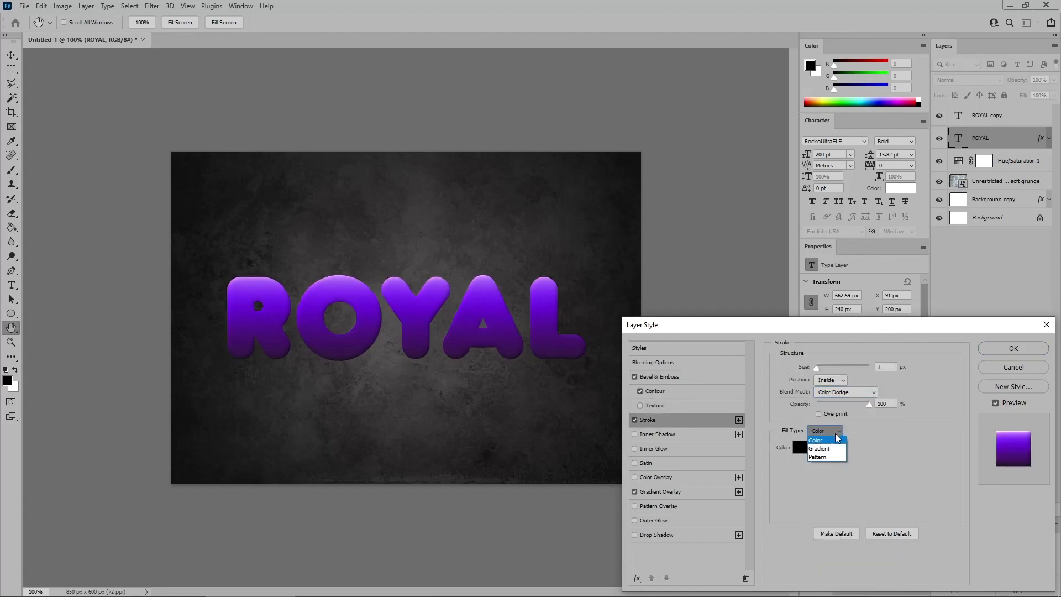
pyautogui.click(836, 447)
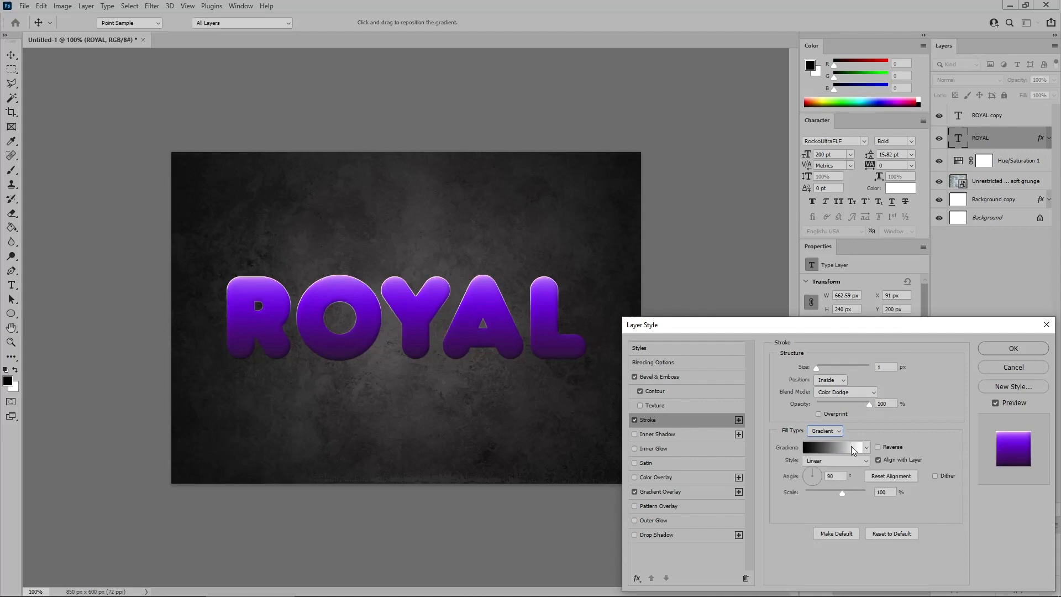
pyautogui.scroll(-5, 636, 258)
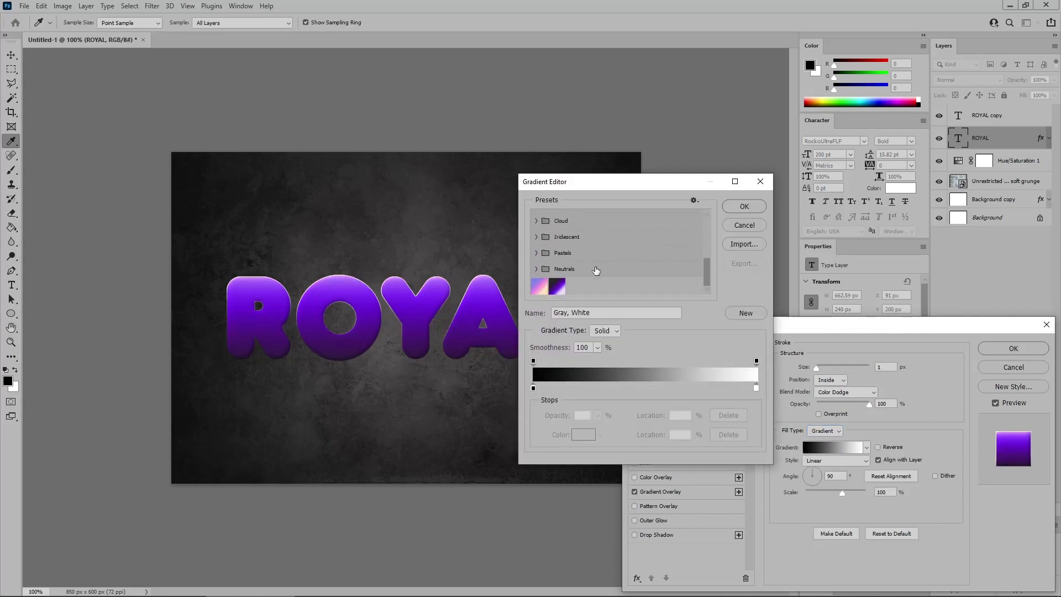
pyautogui.click(557, 286)
pyautogui.click(744, 207)
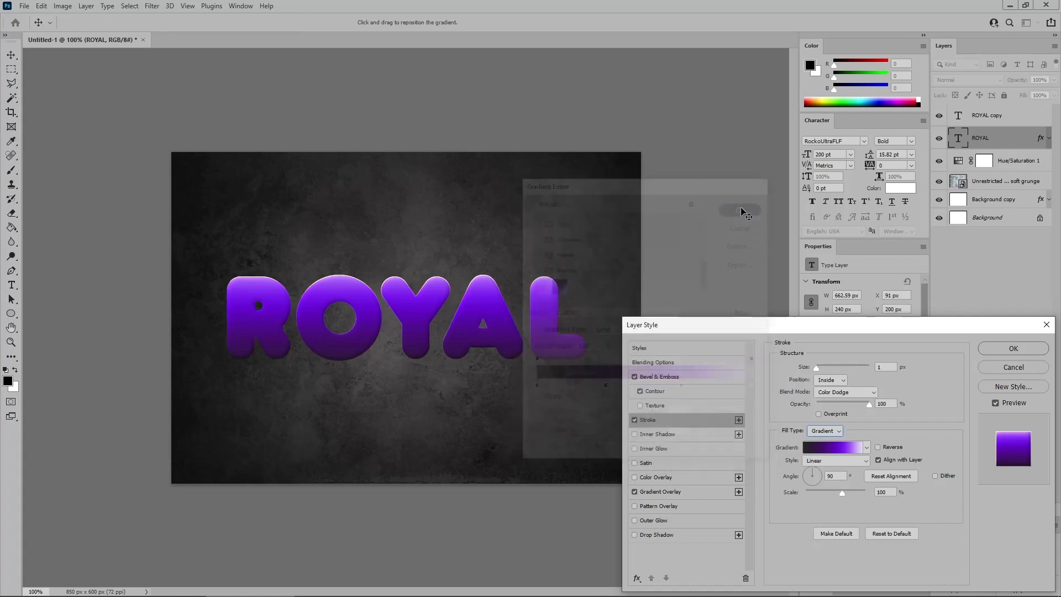
# - Add an Inner Shadow with a distance of 0 px and a size of 27 px
pyautogui.click(679, 433)
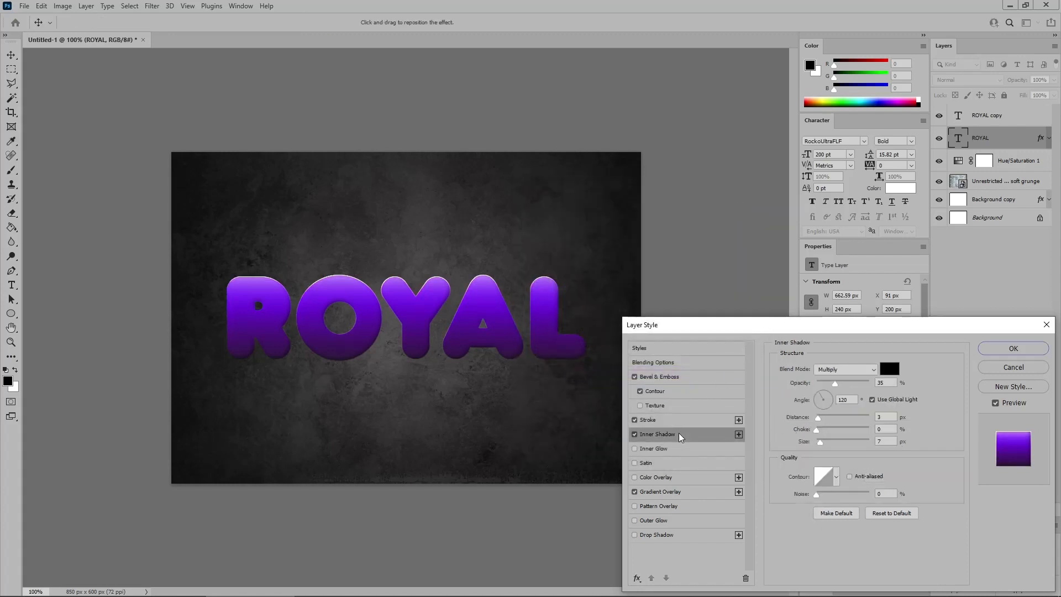
pyautogui.click(878, 417)
pyautogui.write('0')
pyautogui.click(883, 441)
pyautogui.write('27')
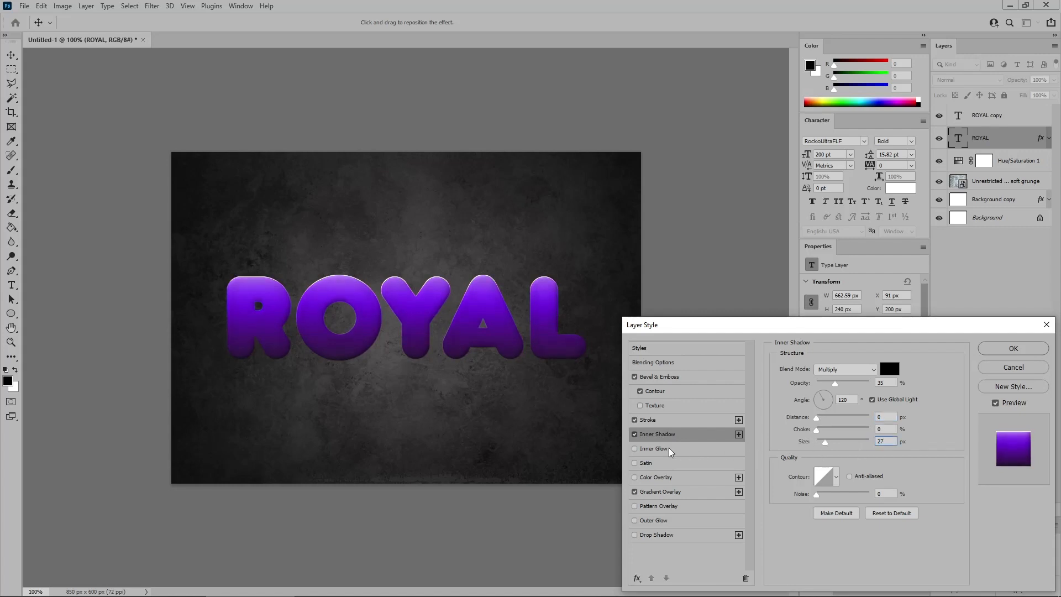
# - Add an Inner Glow with Vivid Light blend mode and 100% opacity
pyautogui.click(669, 449)
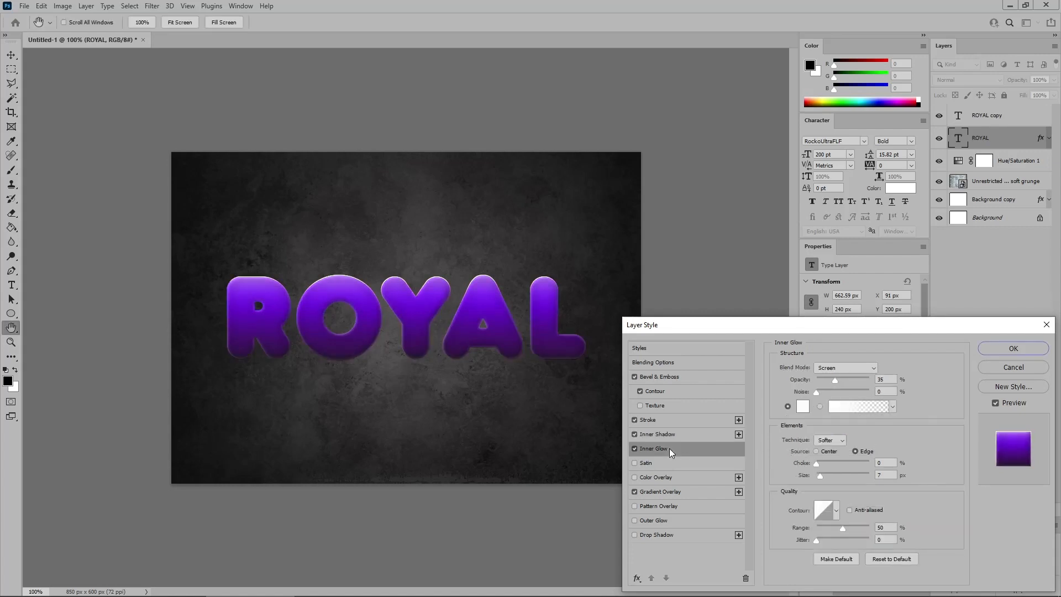
pyautogui.click(844, 368)
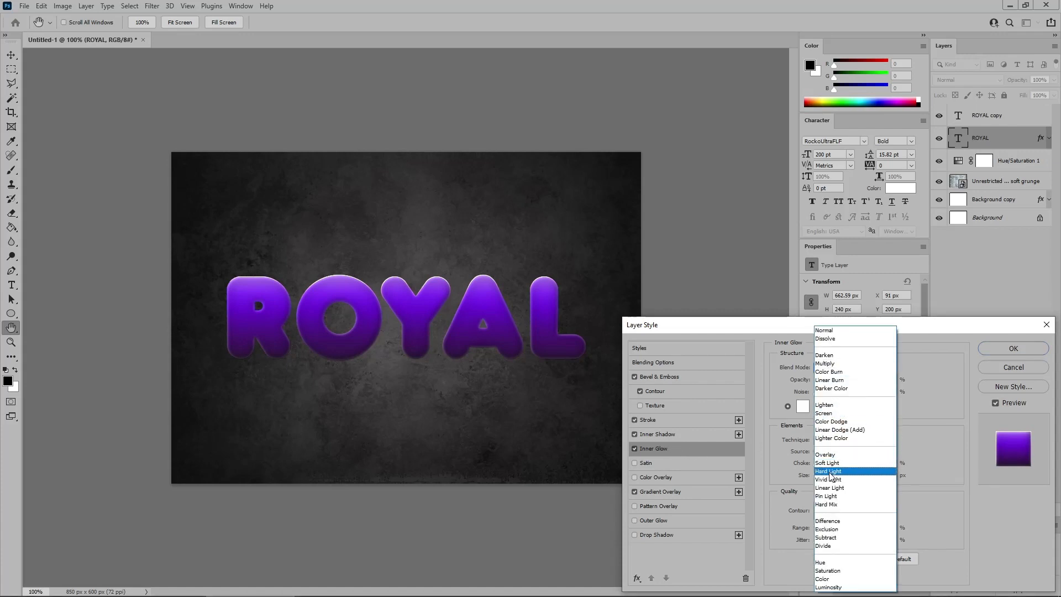
pyautogui.click(829, 480)
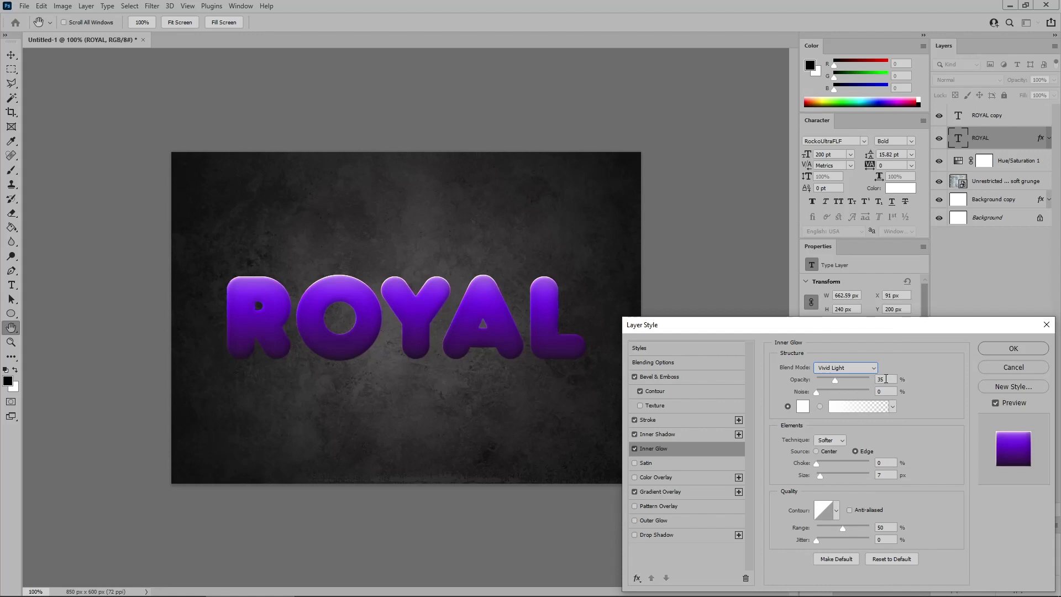
pyautogui.press('Tab')
pyautogui.write('100')
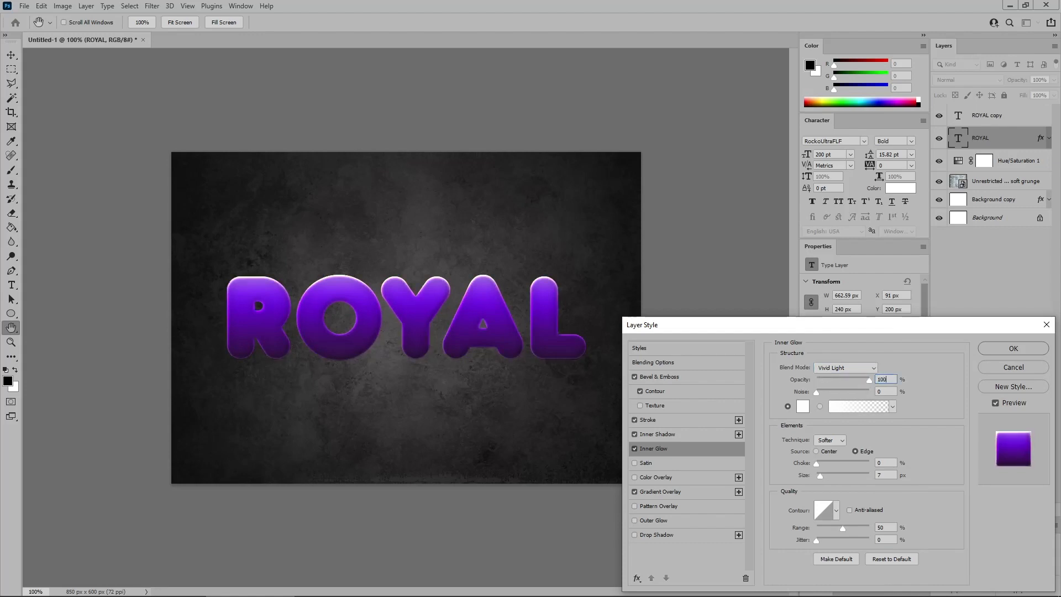
# - Set the inner glow's color to RGB 153, 152, 145
pyautogui.click(803, 406)
pyautogui.doubleClick(304, 489)
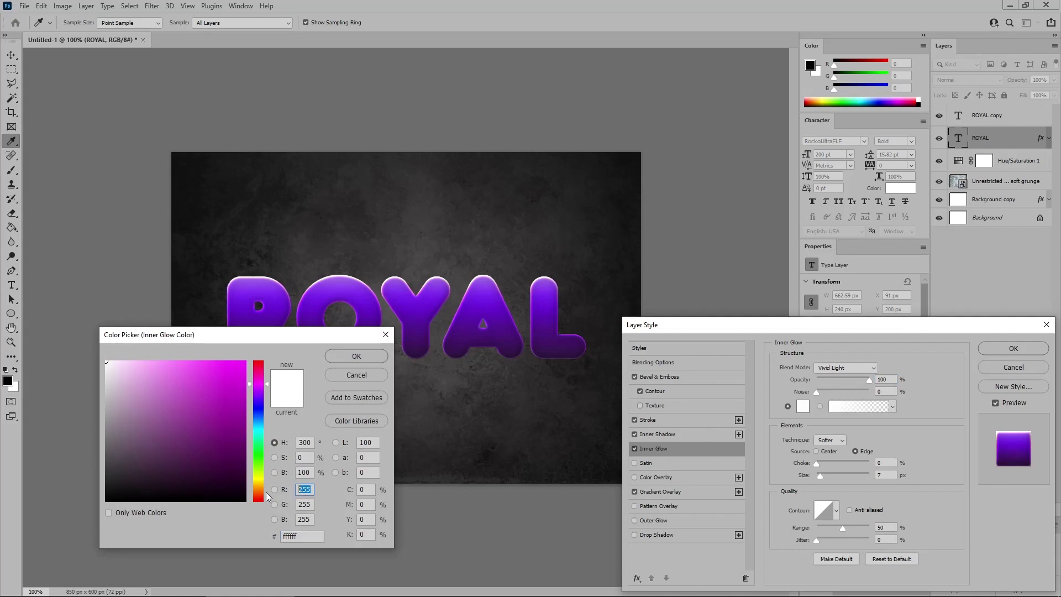
pyautogui.write('153')
pyautogui.press('Tab')
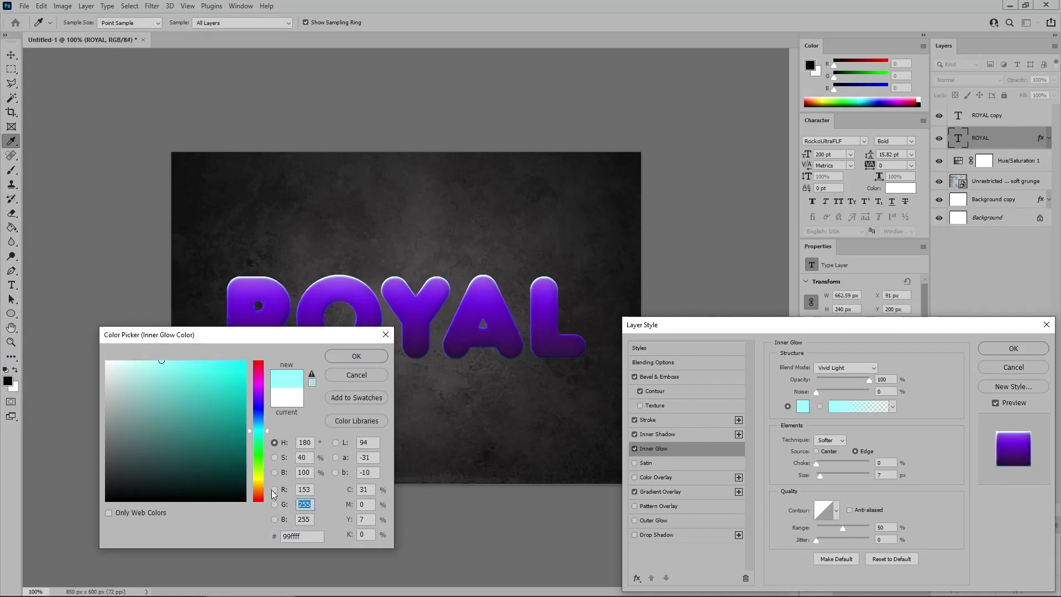
pyautogui.write('152')
pyautogui.press('Tab')
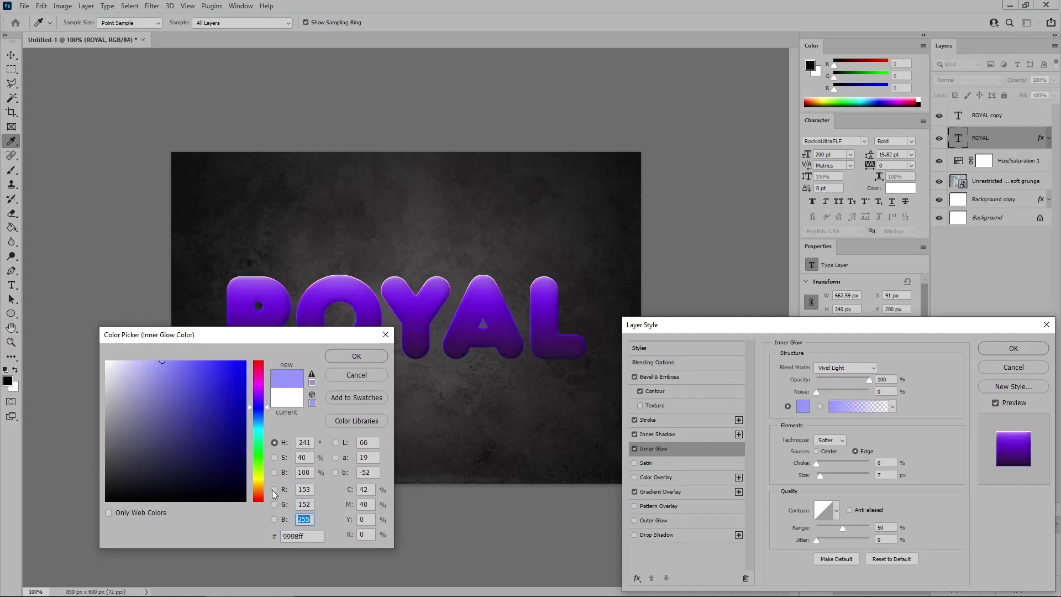
pyautogui.write('145')
pyautogui.click(354, 358)
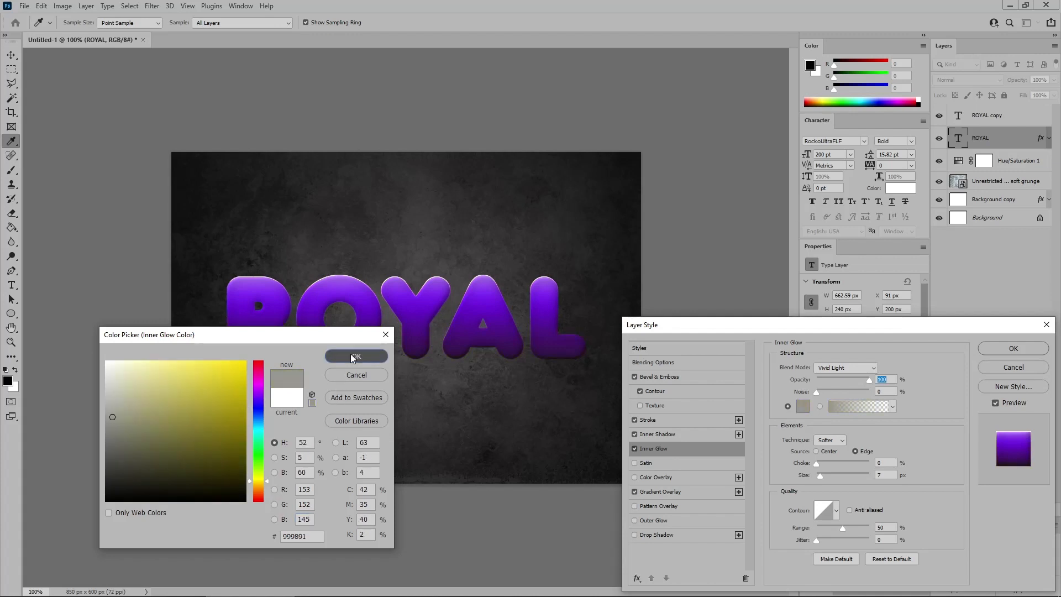
# - Set the inner glow's technique to Precise and size to 90 px, with the rolling, descending slope contour preset
pyautogui.click(841, 442)
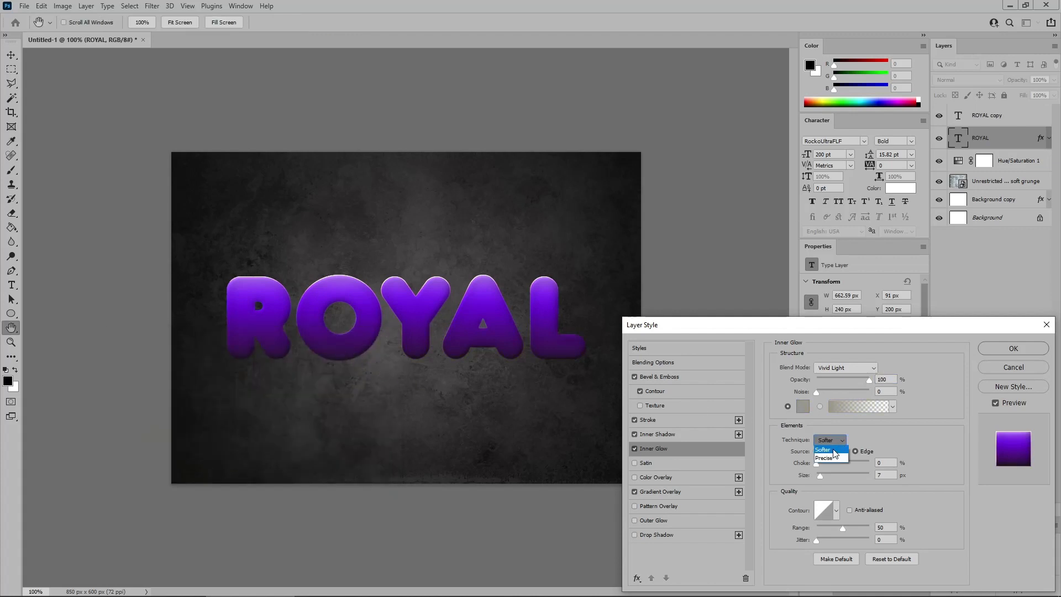
pyautogui.moveTo(887, 475); pyautogui.dragTo(862, 479)
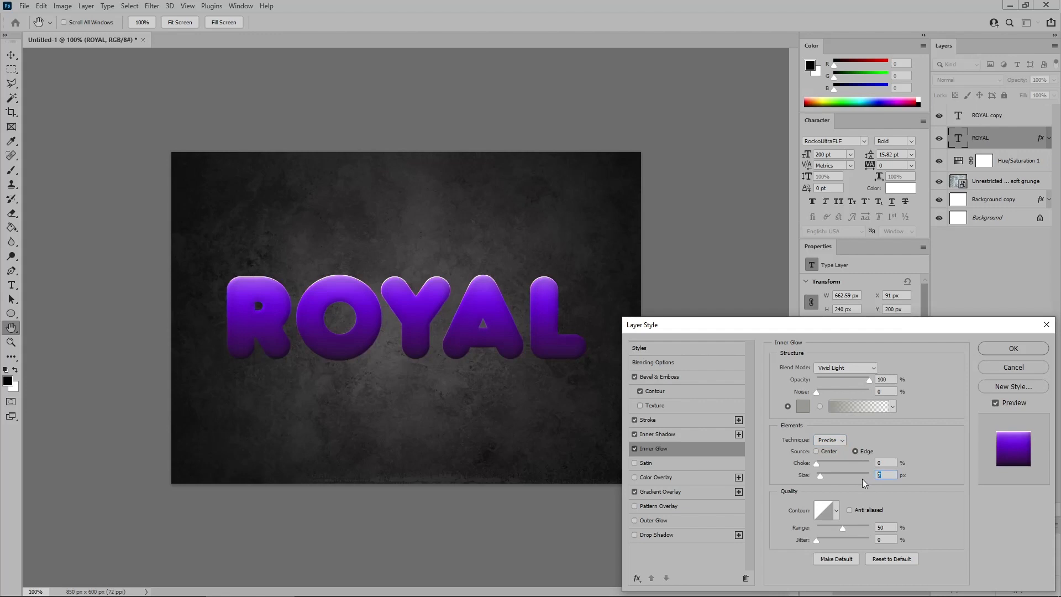
pyautogui.write('90')
pyautogui.click(920, 494)
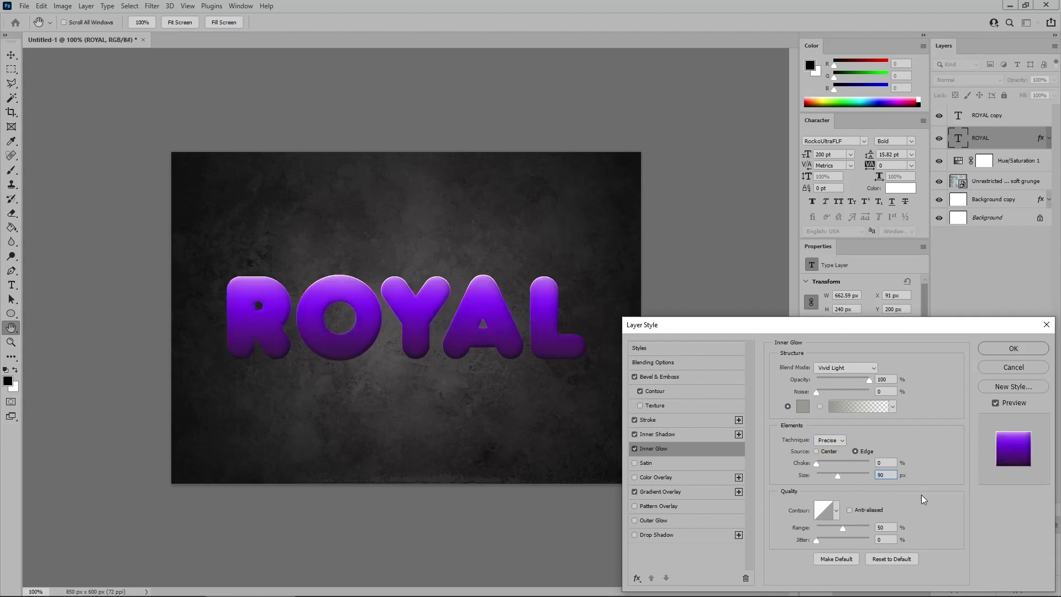
pyautogui.click(837, 510)
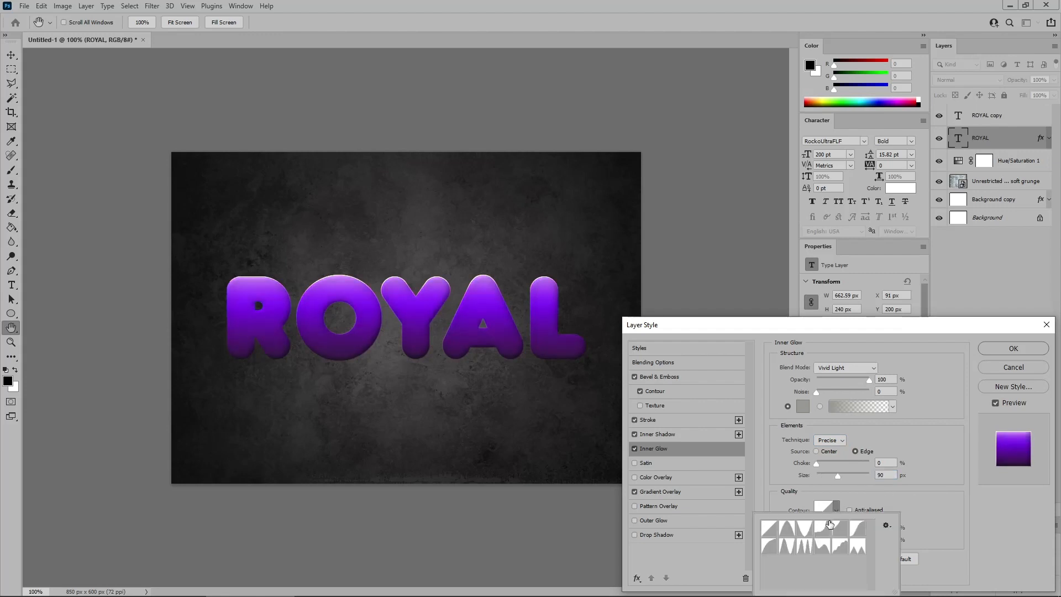
pyautogui.click(821, 548)
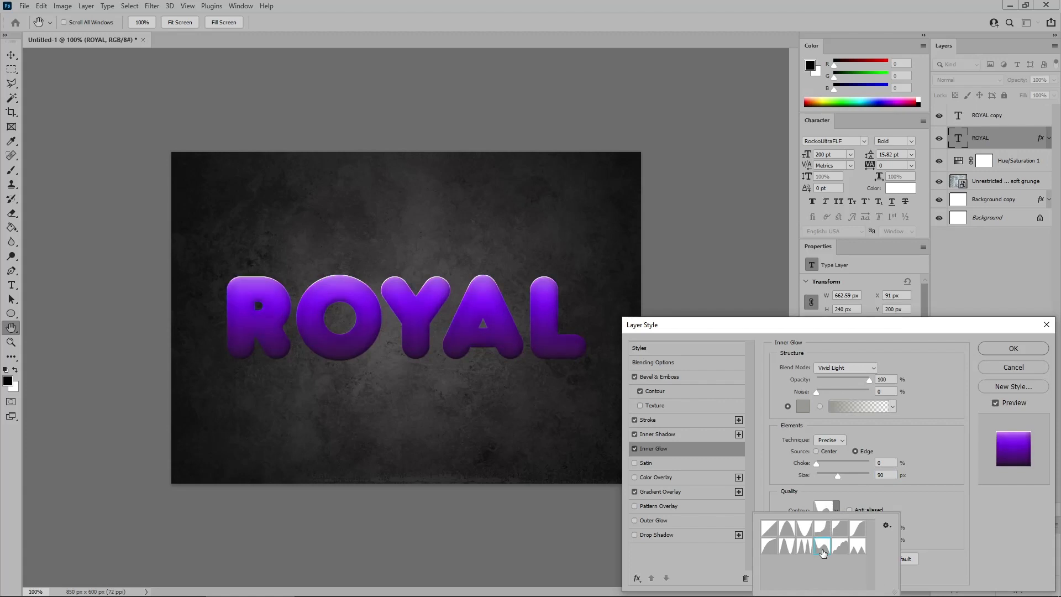
# - Add a Satin effect and set its color to RGB 13, 53, 55
pyautogui.click(654, 463)
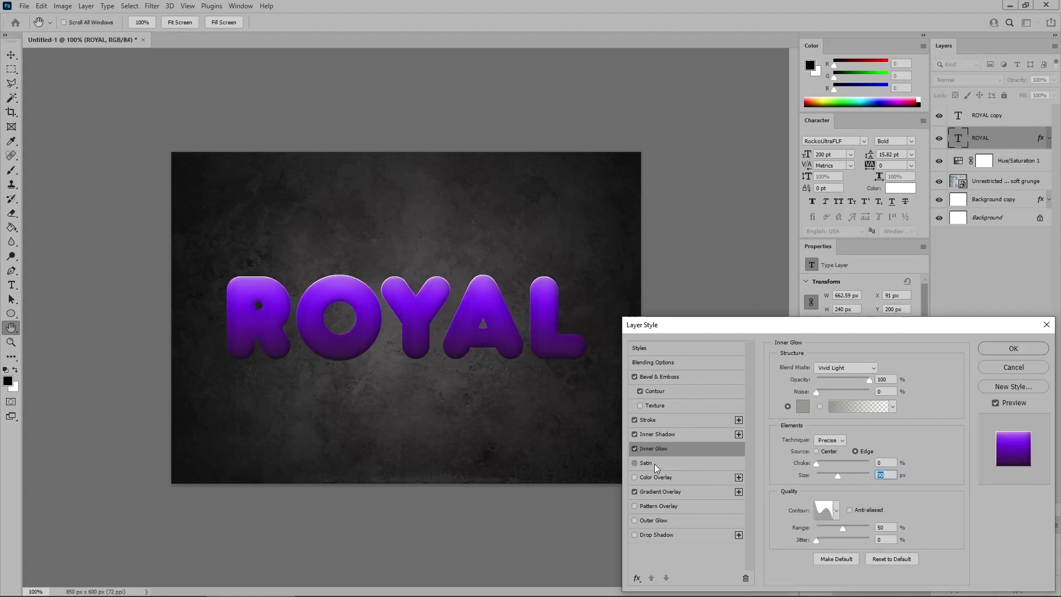
pyautogui.click(654, 463)
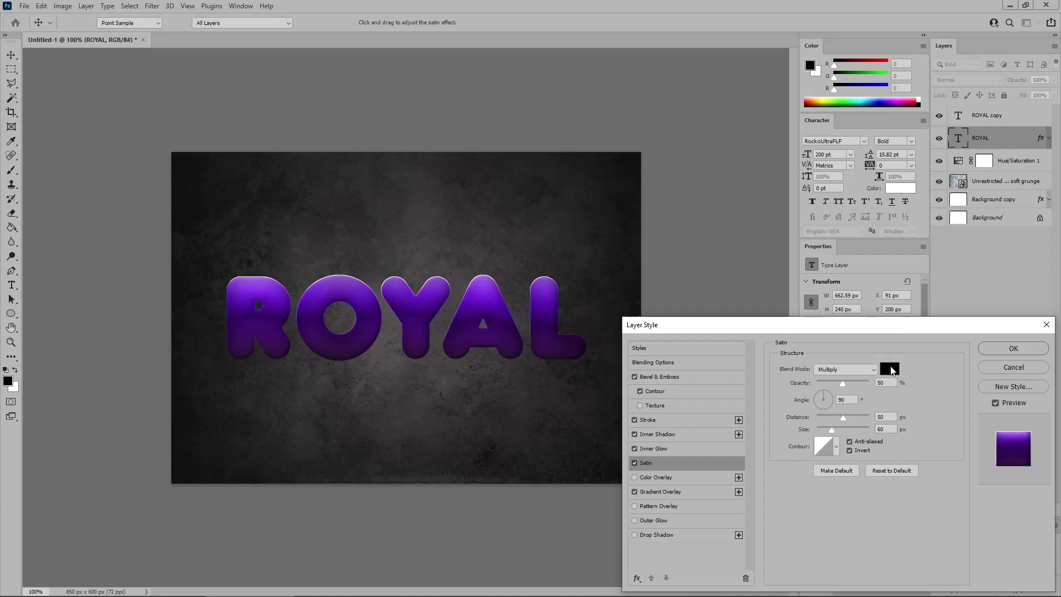
pyautogui.click(890, 369)
pyautogui.click(307, 490)
pyautogui.write('13')
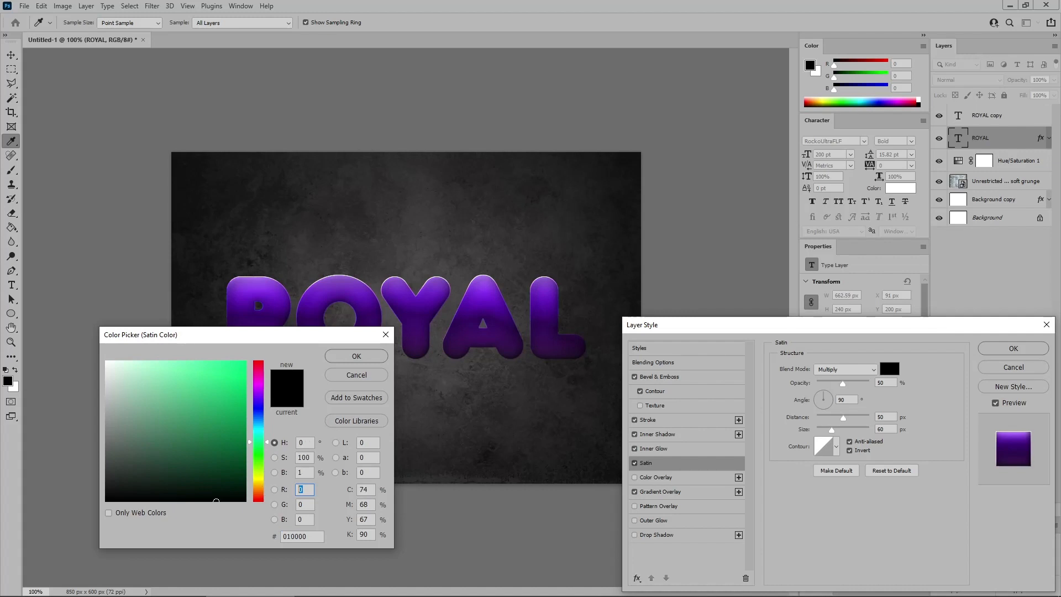
pyautogui.press('Tab')
pyautogui.write('53')
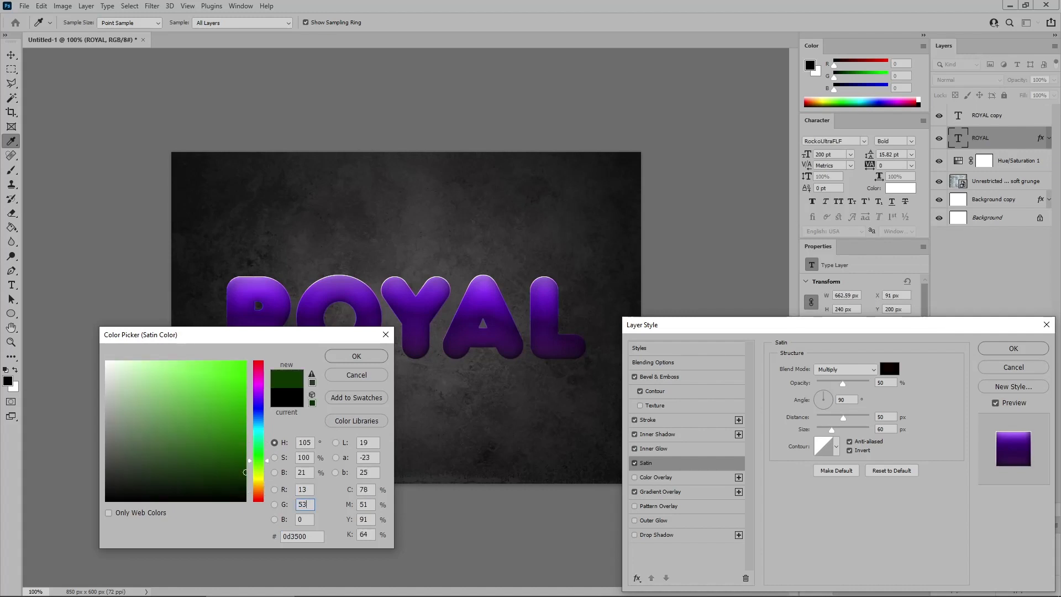
pyautogui.press('Tab')
pyautogui.write('55')
pyautogui.click(357, 357)
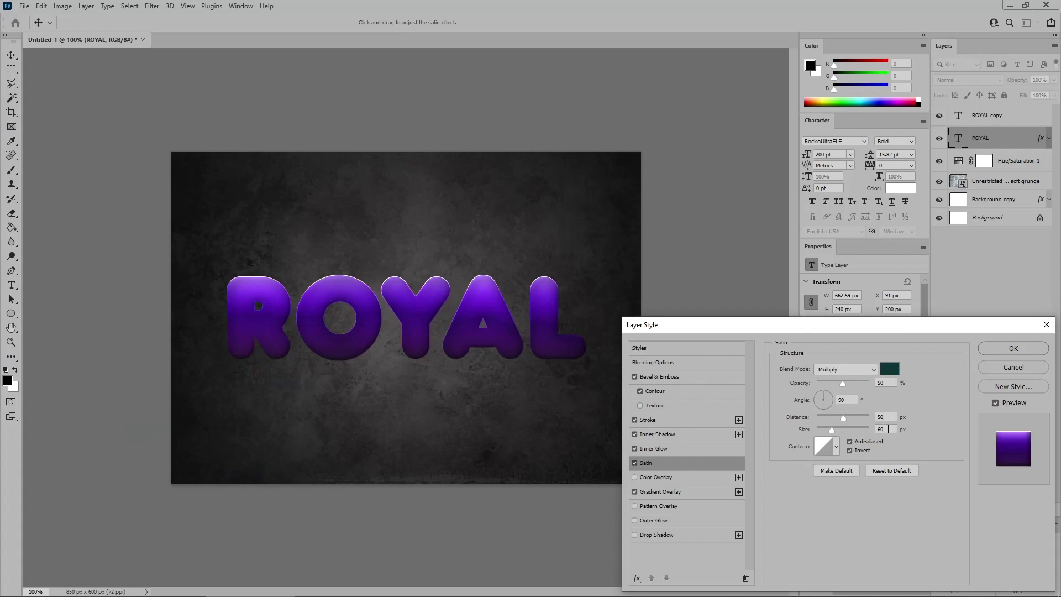
# - Add a Drop Shadow with 80% opacity
pyautogui.click(676, 536)
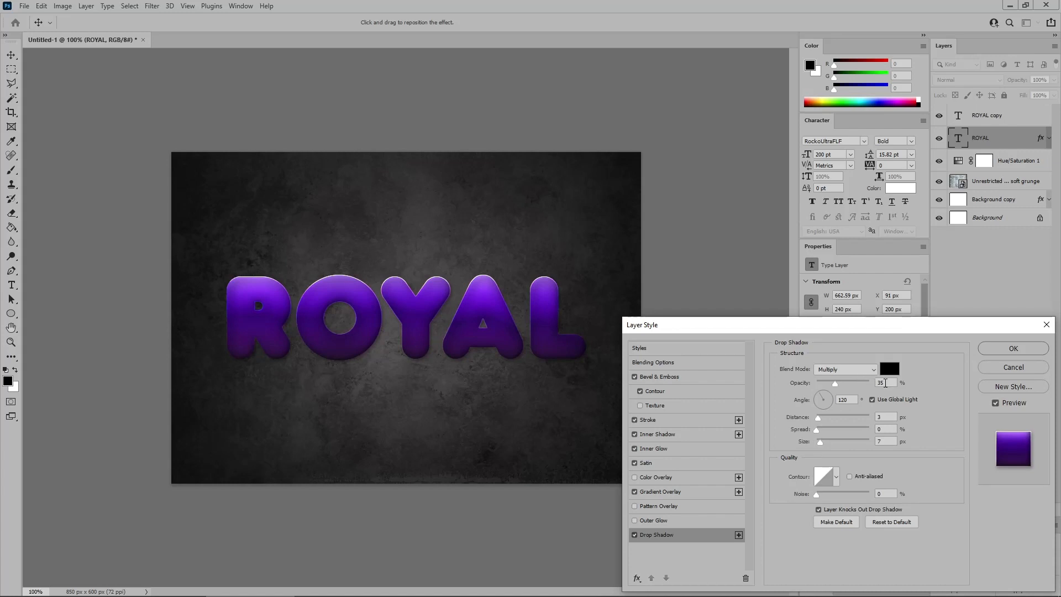
pyautogui.doubleClick(880, 383)
pyautogui.write('80')
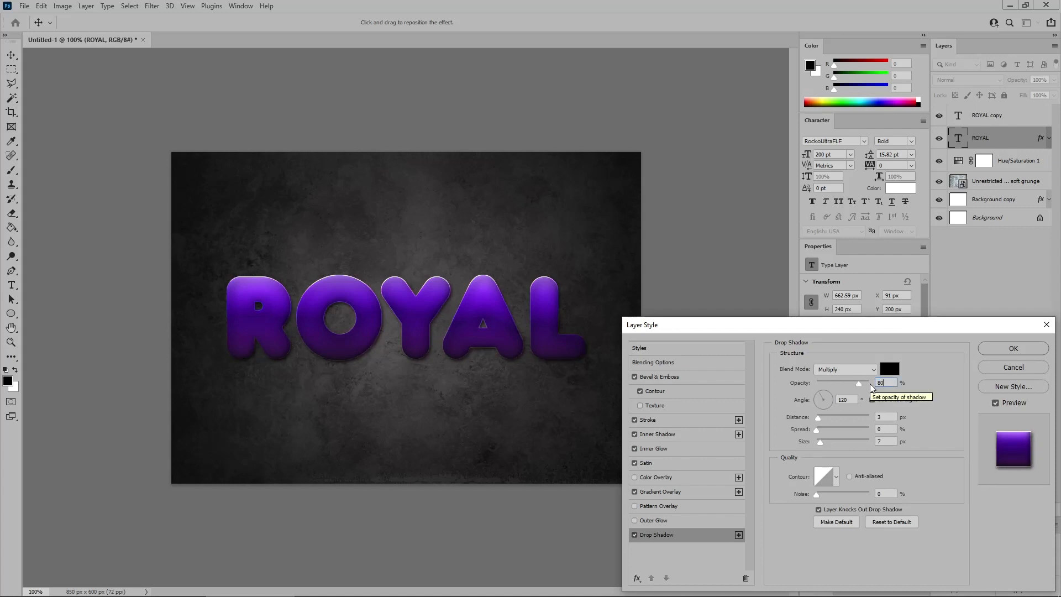
# - Set the drop shadow's color to RGB 163, 163, 163
pyautogui.click(890, 370)
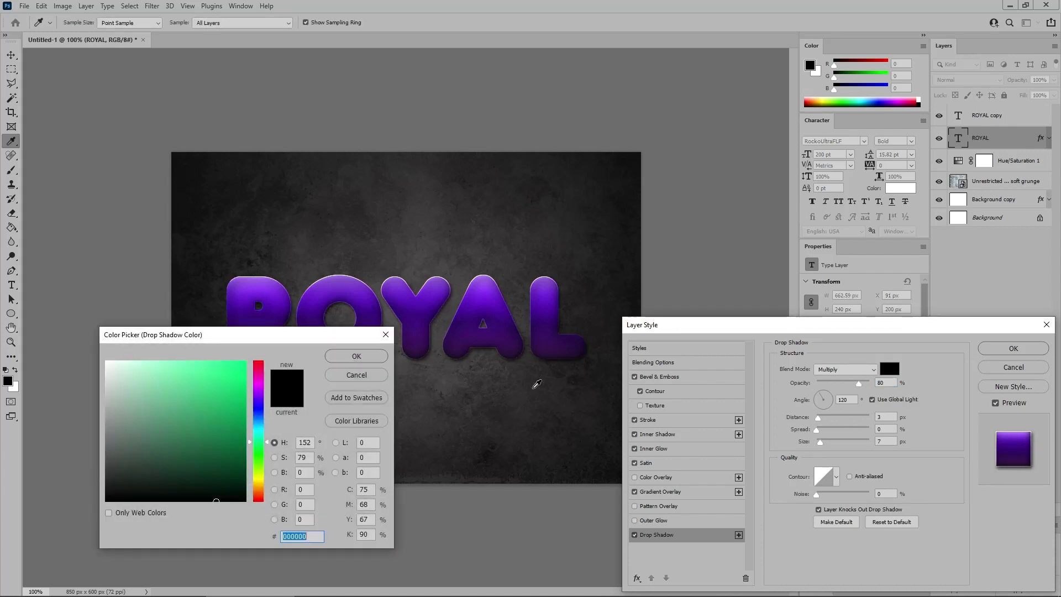
pyautogui.doubleClick(304, 490)
pyautogui.write('163')
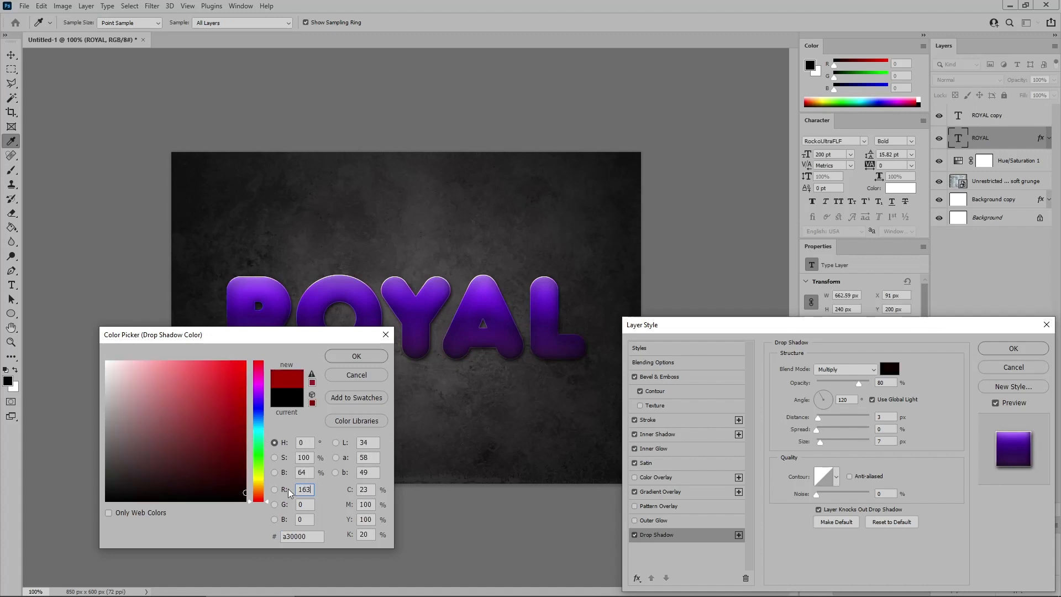
pyautogui.press('Tab')
pyautogui.write('163')
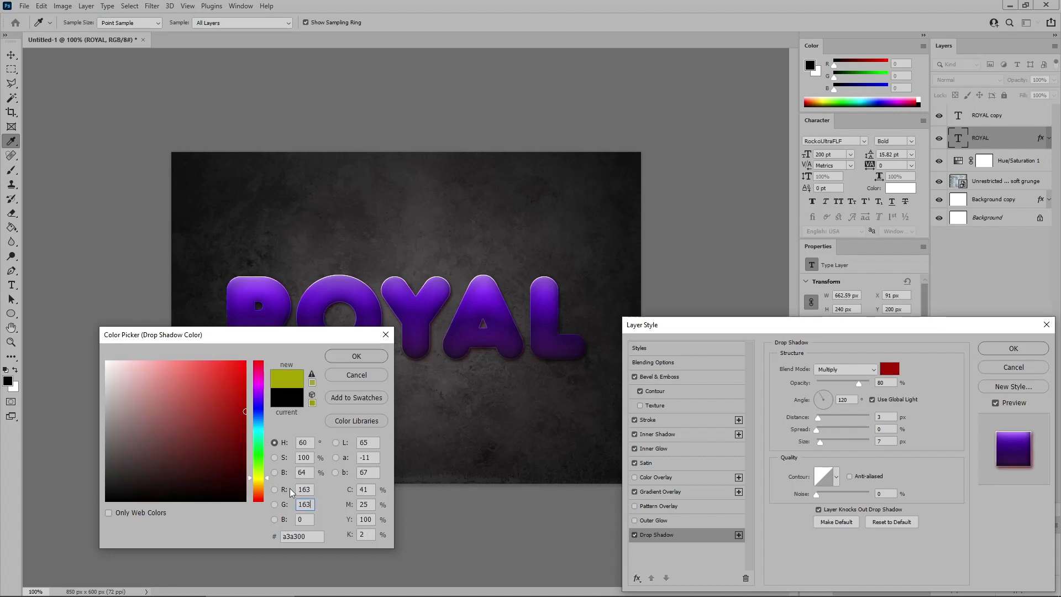
pyautogui.press('Tab')
pyautogui.write('16')
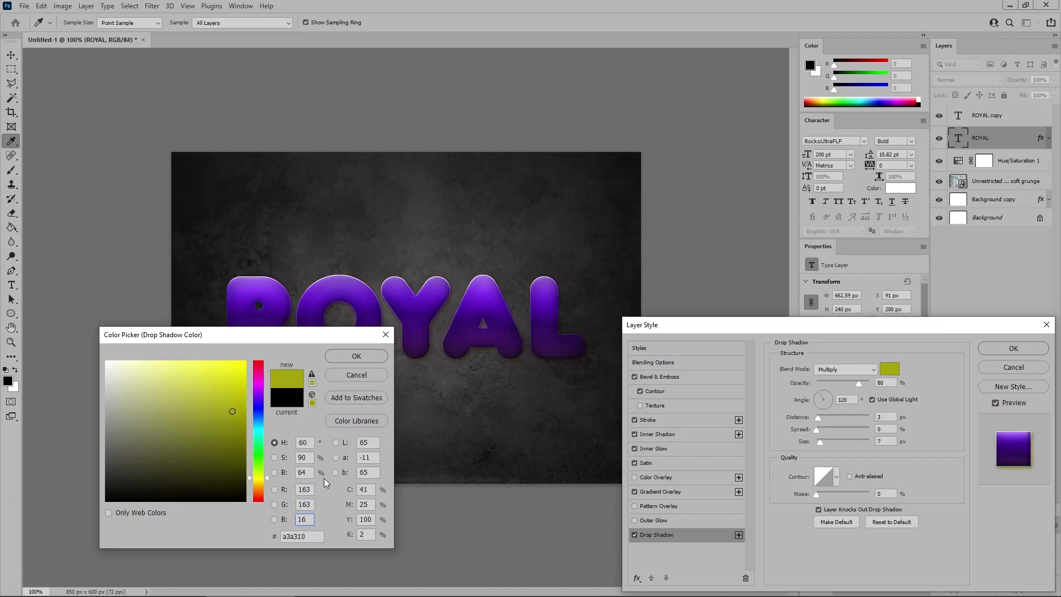
pyautogui.write('3')
pyautogui.click(358, 356)
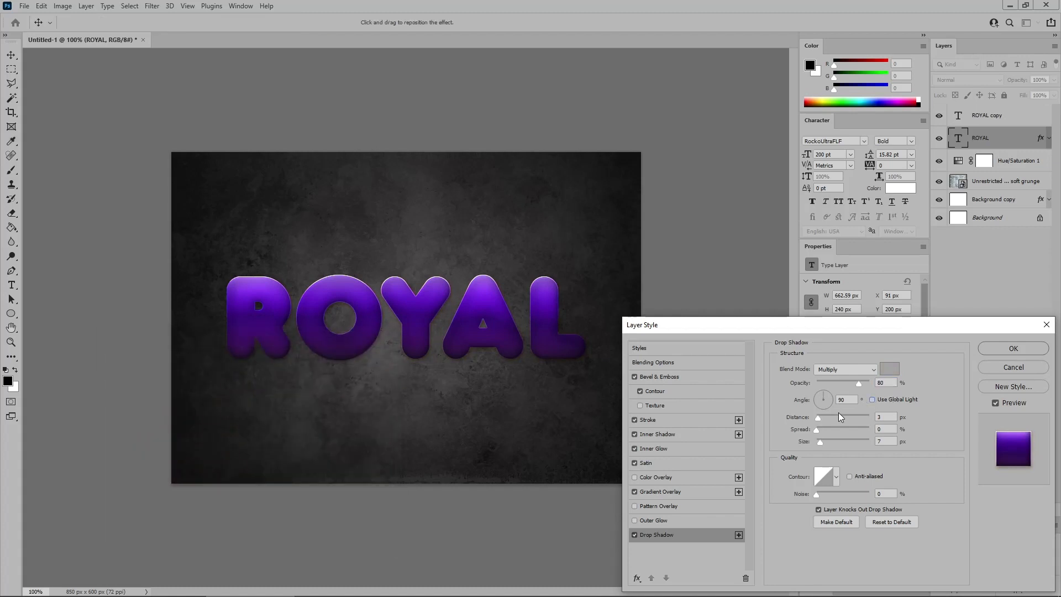
# - Set the drop shadow's angle to 132° without global light, distance to 17 px and size to 35 px, and apply the layer style
pyautogui.moveTo(846, 400); pyautogui.dragTo(828, 402)
pyautogui.write('132')
pyautogui.doubleClick(887, 417)
pyautogui.write('17')
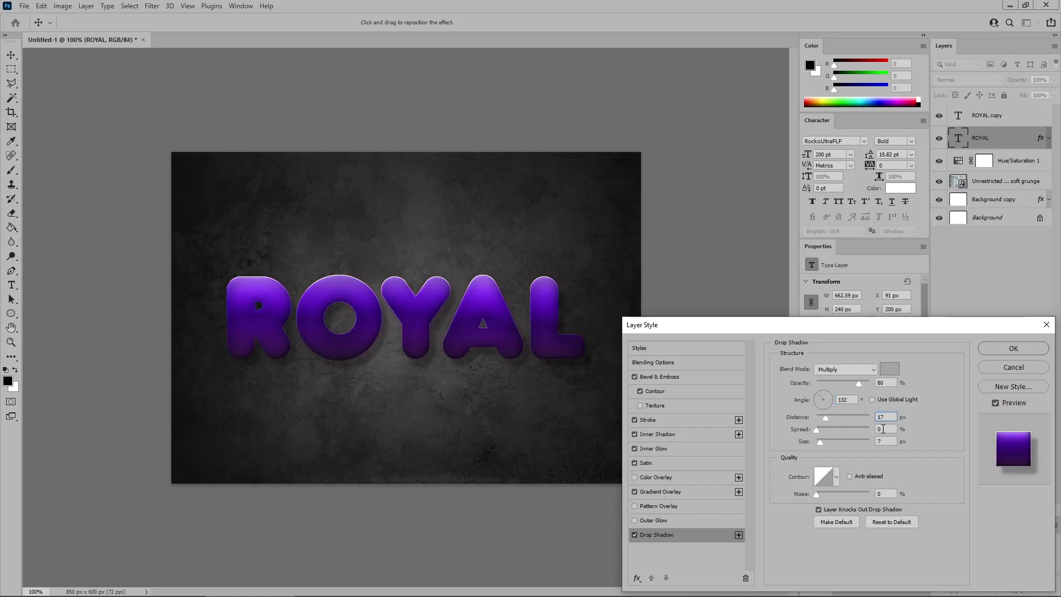
pyautogui.moveTo(884, 439); pyautogui.dragTo(861, 440)
pyautogui.write('35')
pyautogui.click(996, 348)
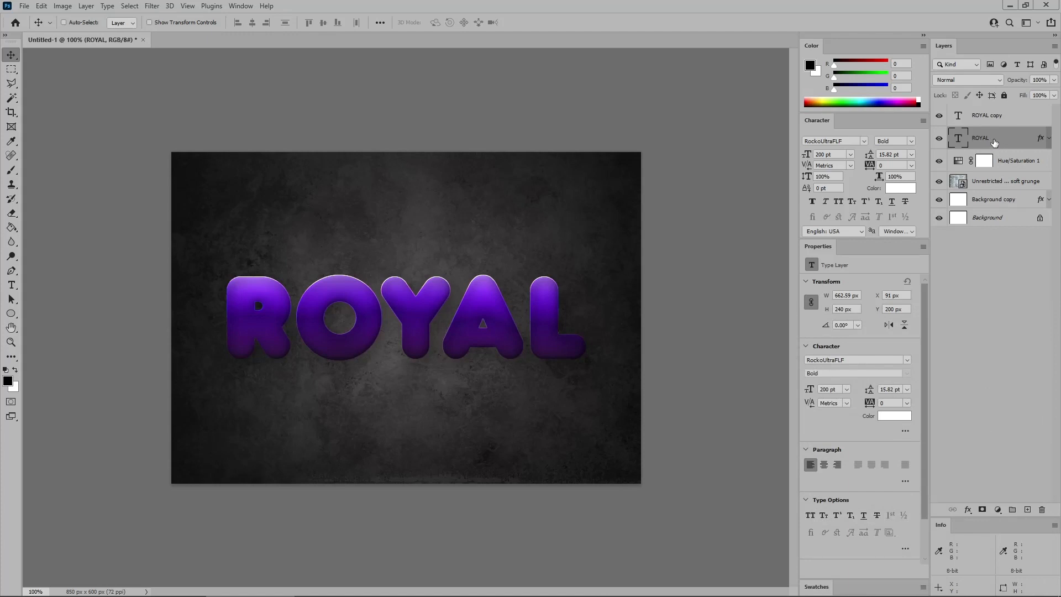
# - Add a Pattern Overlay to the ROYAL copy layer using the gold glitter pattern at 50% scale with Lighter Color blend mode
pyautogui.click(1029, 117)
pyautogui.doubleClick(1031, 116)
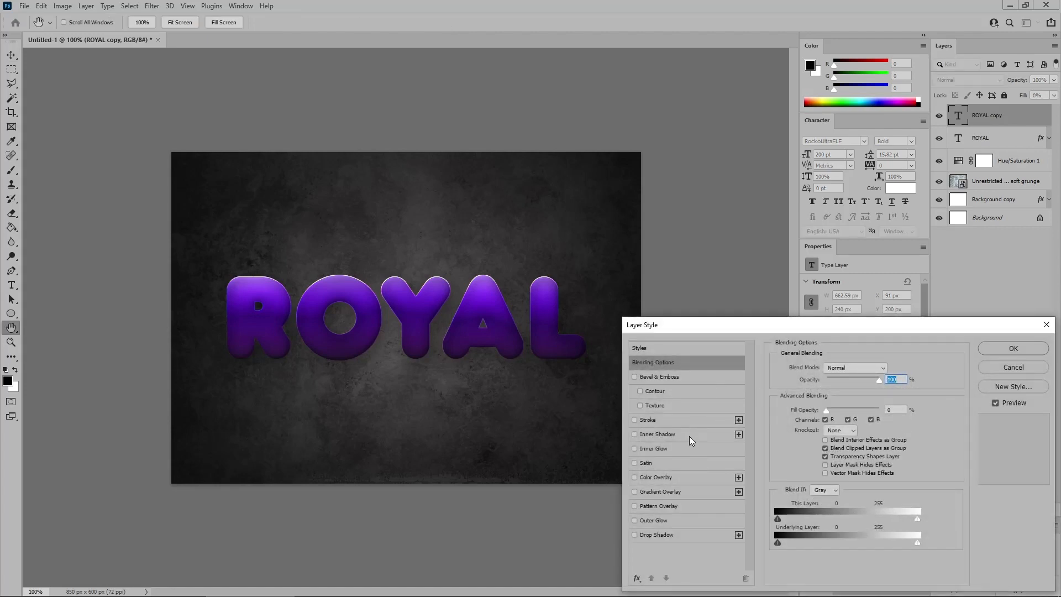
pyautogui.click(681, 506)
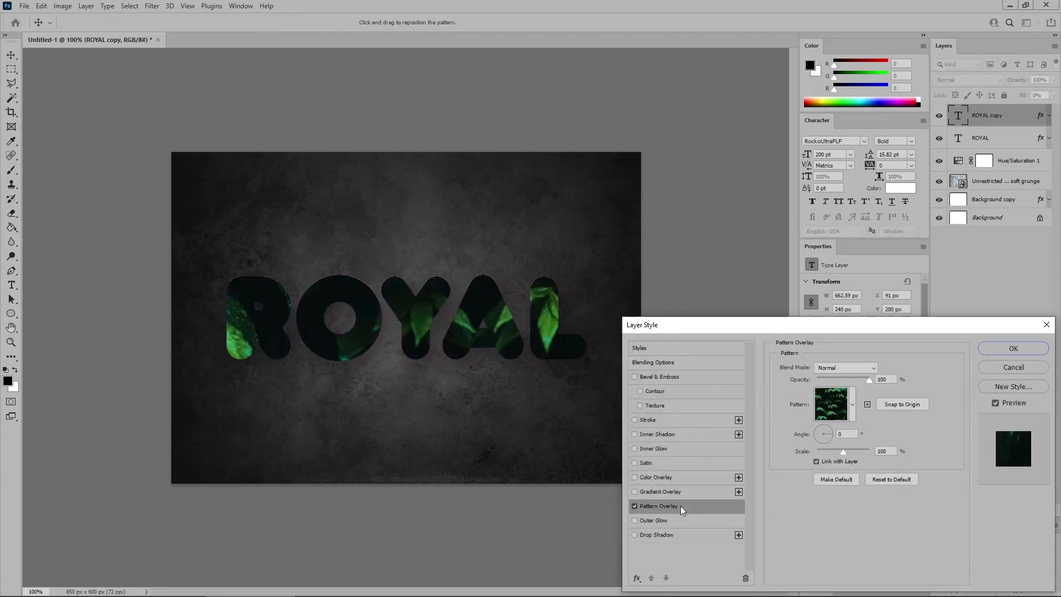
pyautogui.click(852, 405)
pyautogui.click(776, 413)
pyautogui.click(917, 430)
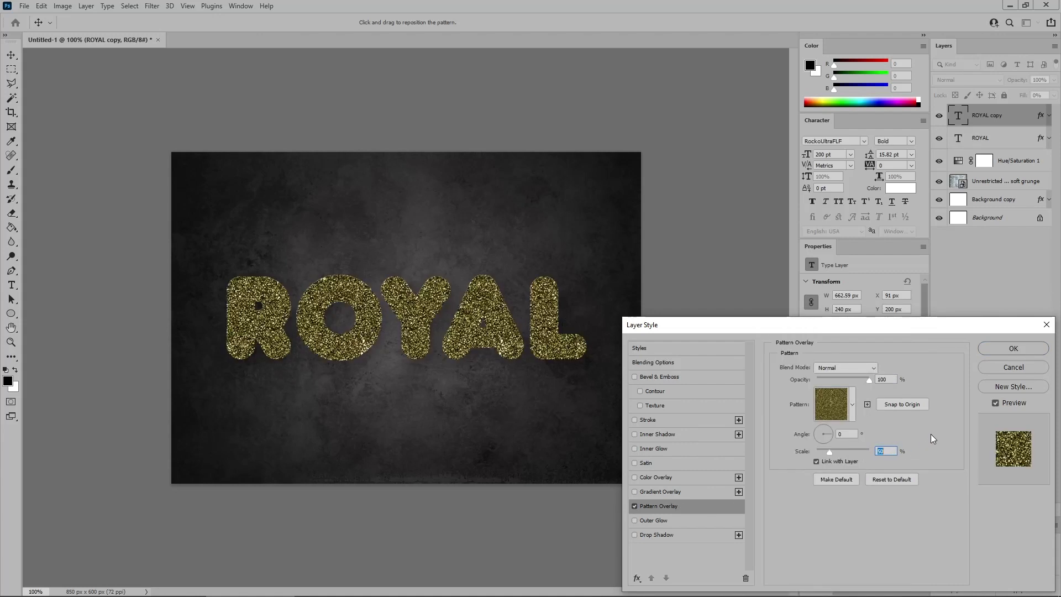
pyautogui.click(854, 368)
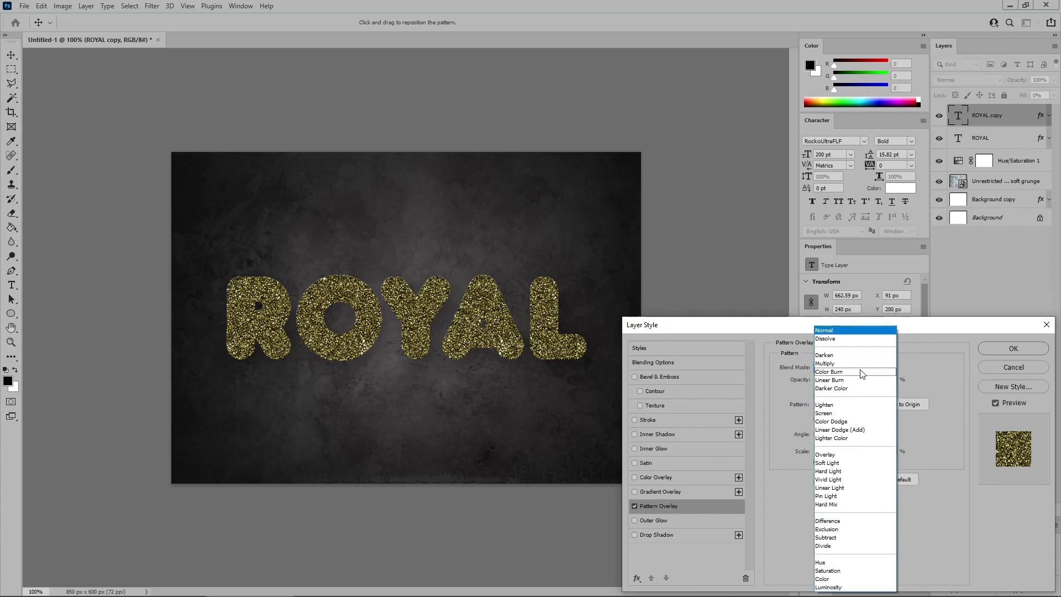
pyautogui.click(841, 438)
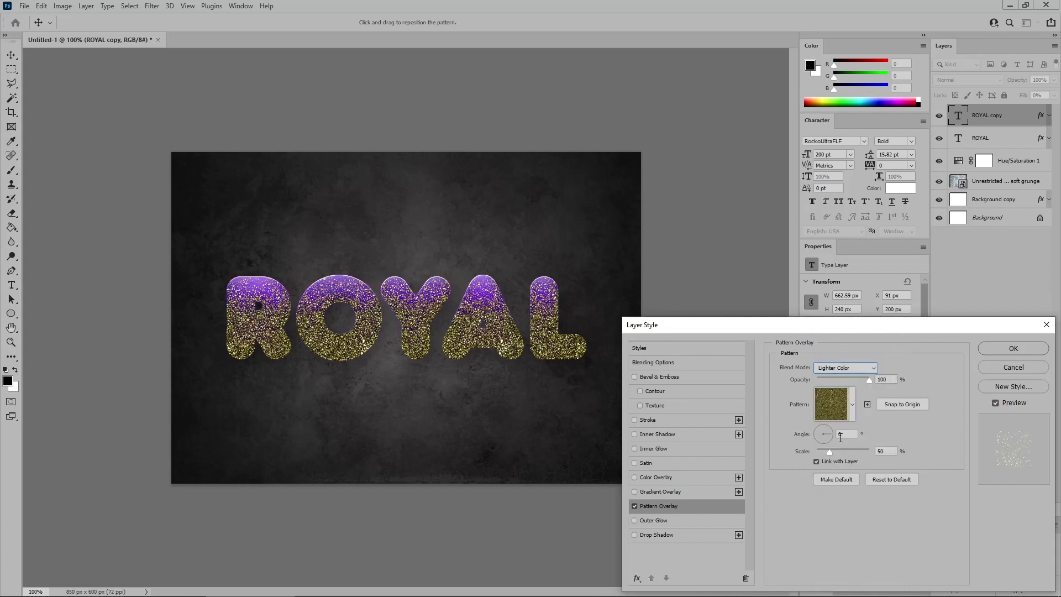
# - Add Bevel & Emboss to the ROYAL copy layer with the Ring gloss contour preset
pyautogui.click(681, 377)
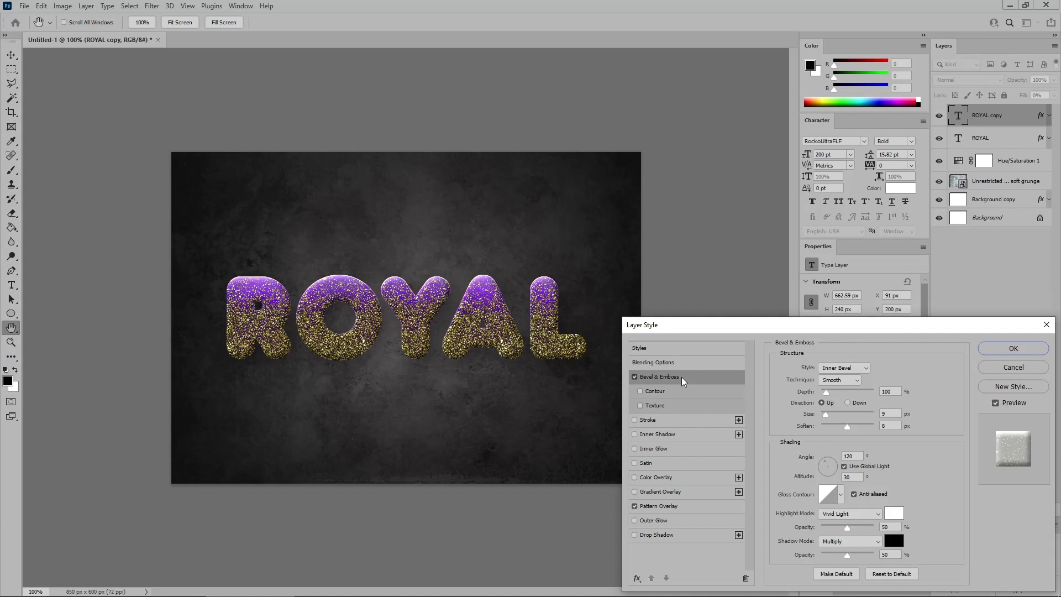
pyautogui.click(841, 497)
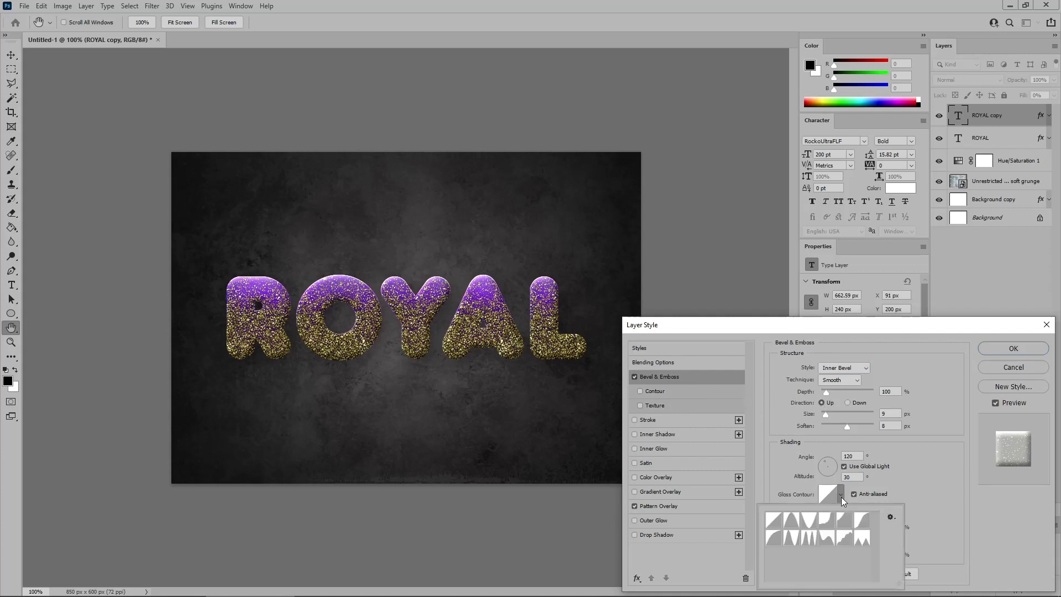
pyautogui.click(792, 542)
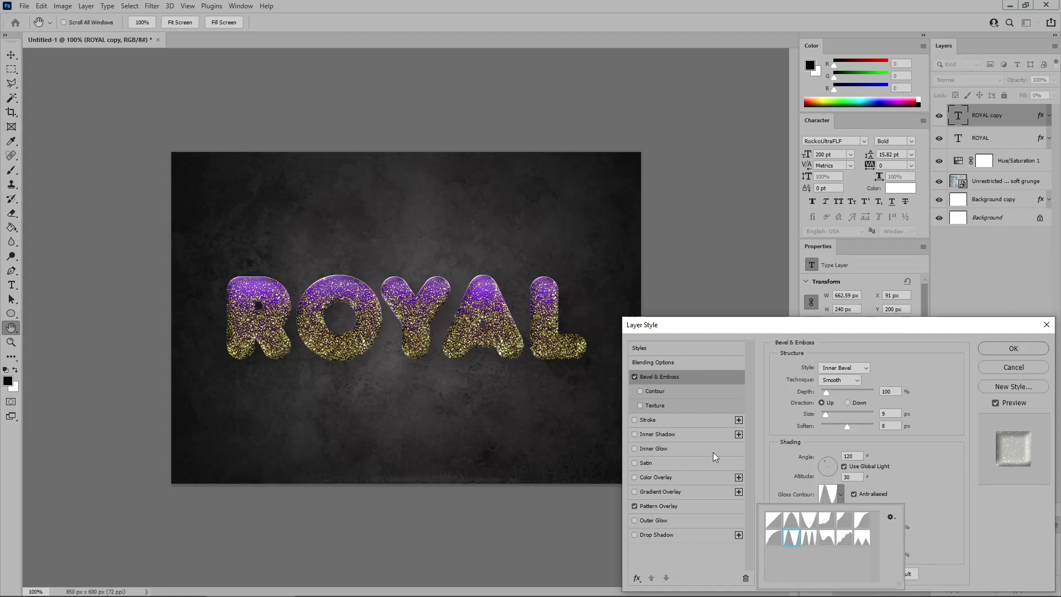
# - Enable the bevel's Contour with the Linear preset and a range of 50%
pyautogui.click(669, 391)
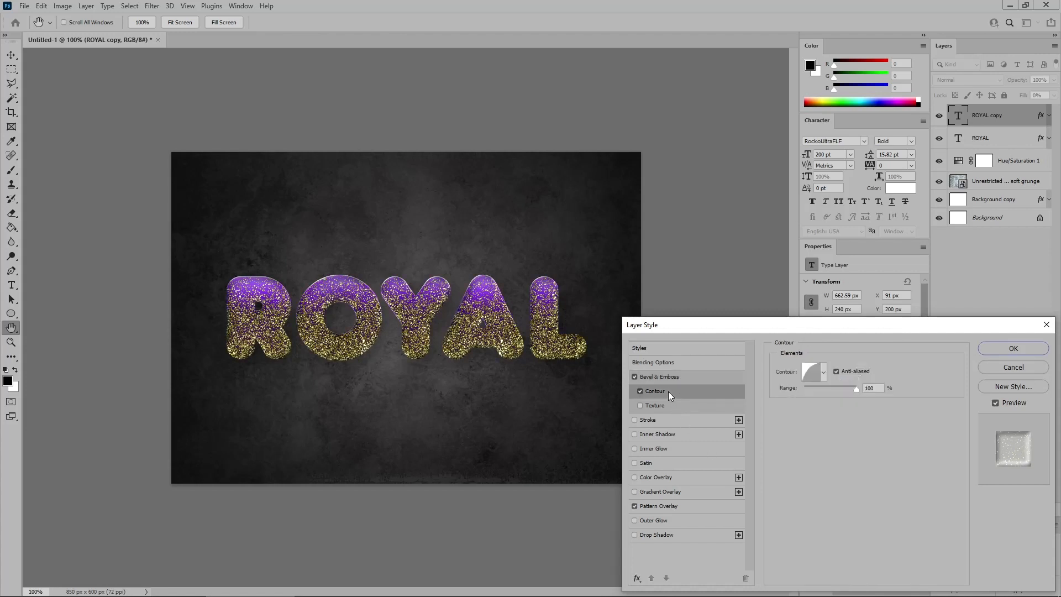
pyautogui.click(823, 375)
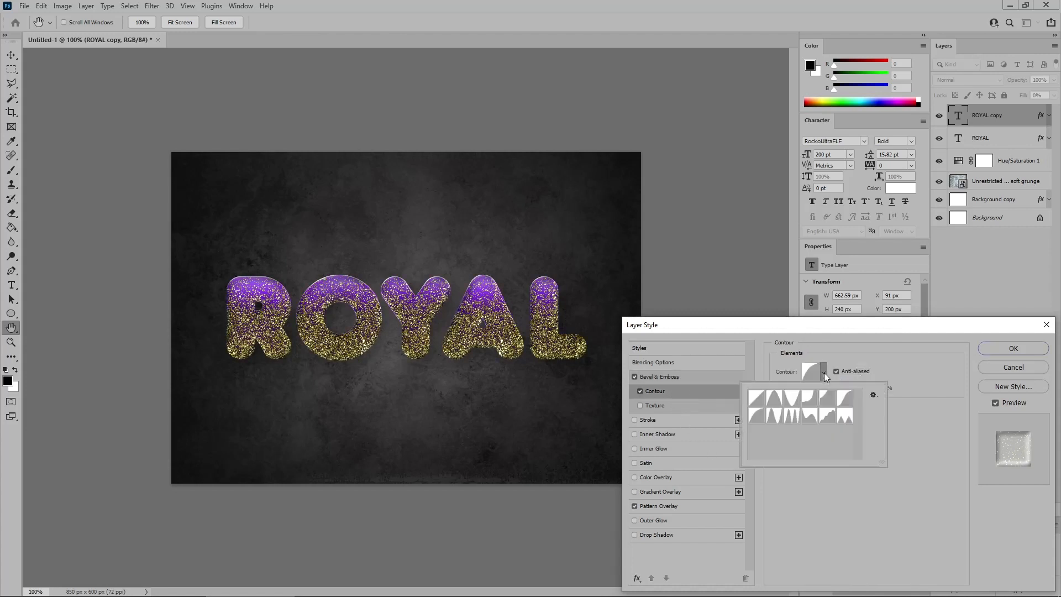
pyautogui.click(757, 398)
pyautogui.click(905, 396)
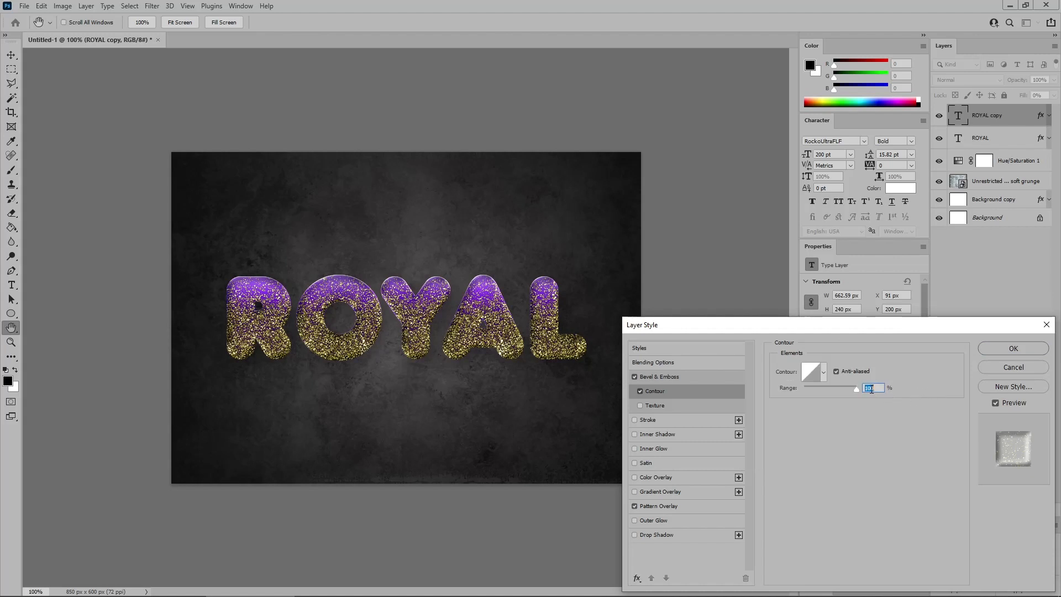
pyautogui.write('50')
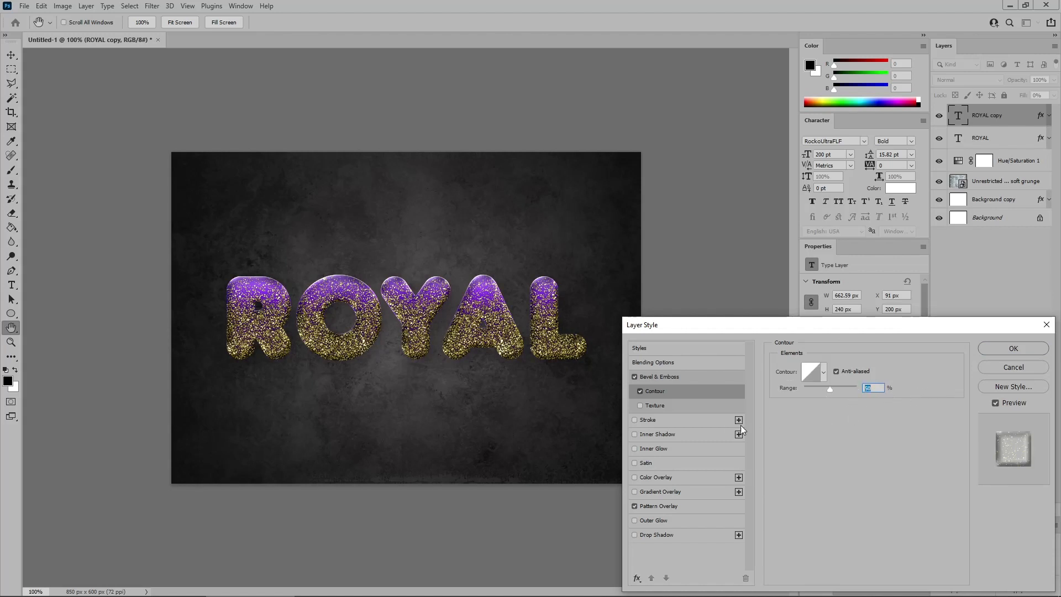
# - Add an Inner Glow to the ROYAL copy layer with 30% noise and the Ring - Double contour preset
pyautogui.click(654, 449)
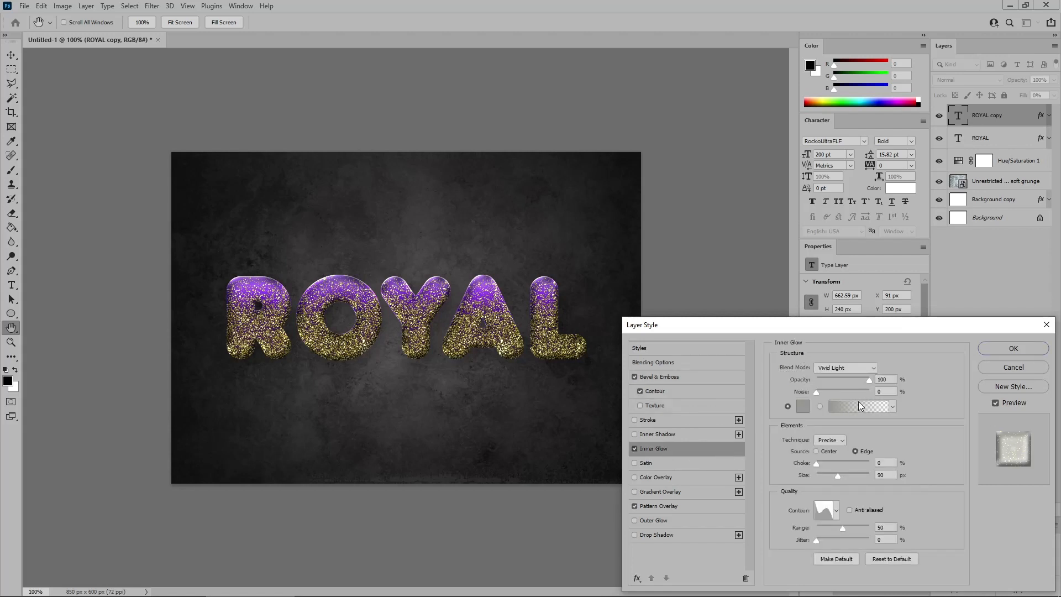
pyautogui.doubleClick(883, 391)
pyautogui.write('30')
pyautogui.click(836, 510)
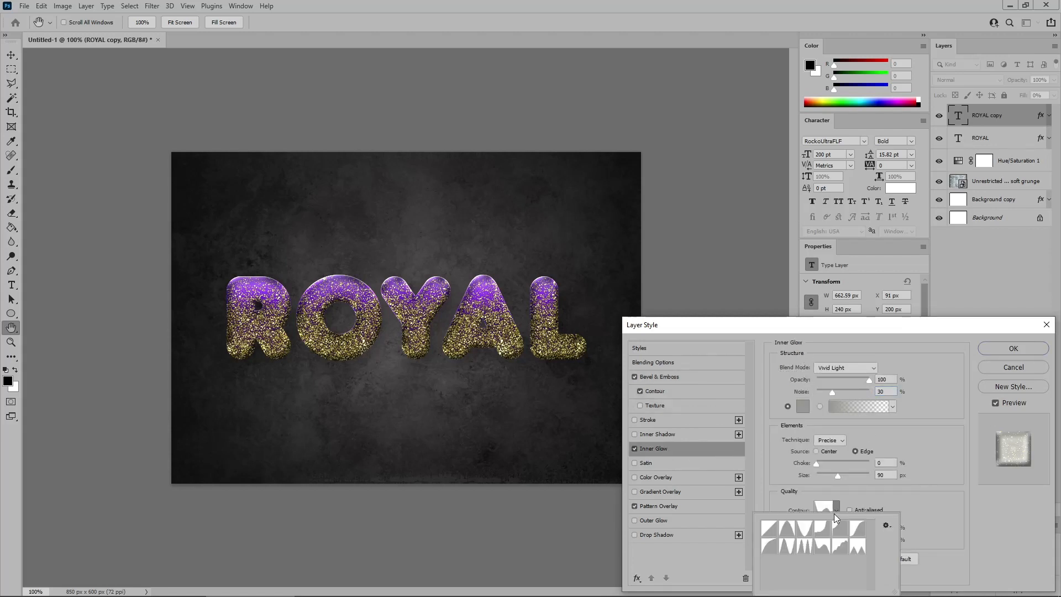
pyautogui.click(808, 550)
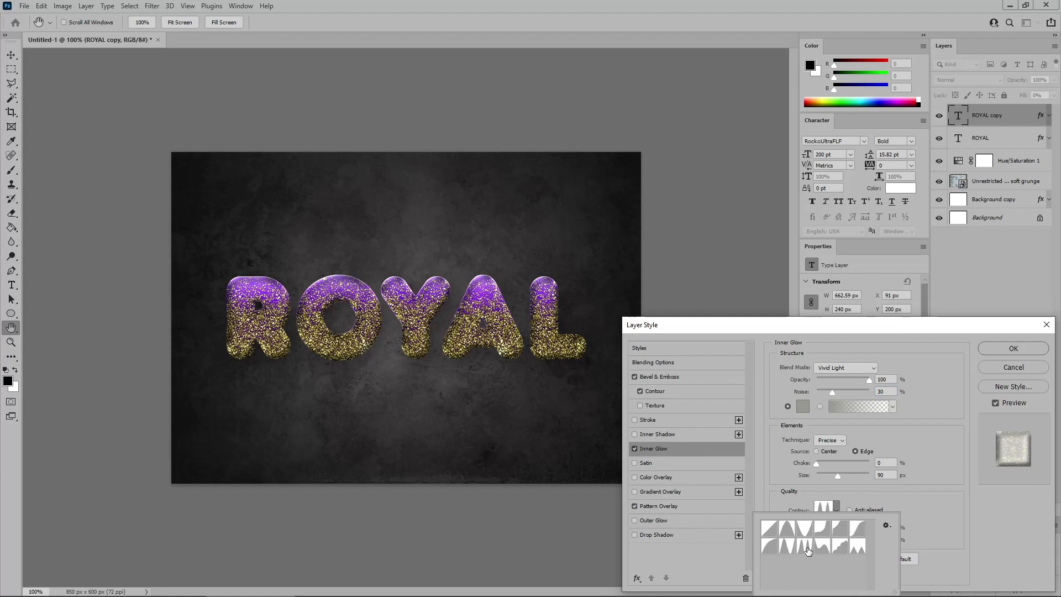
# - Add a Gradient Overlay to the ROYAL copy layer with Soft Light blend mode and 20% opacity
pyautogui.click(683, 492)
pyautogui.click(683, 492)
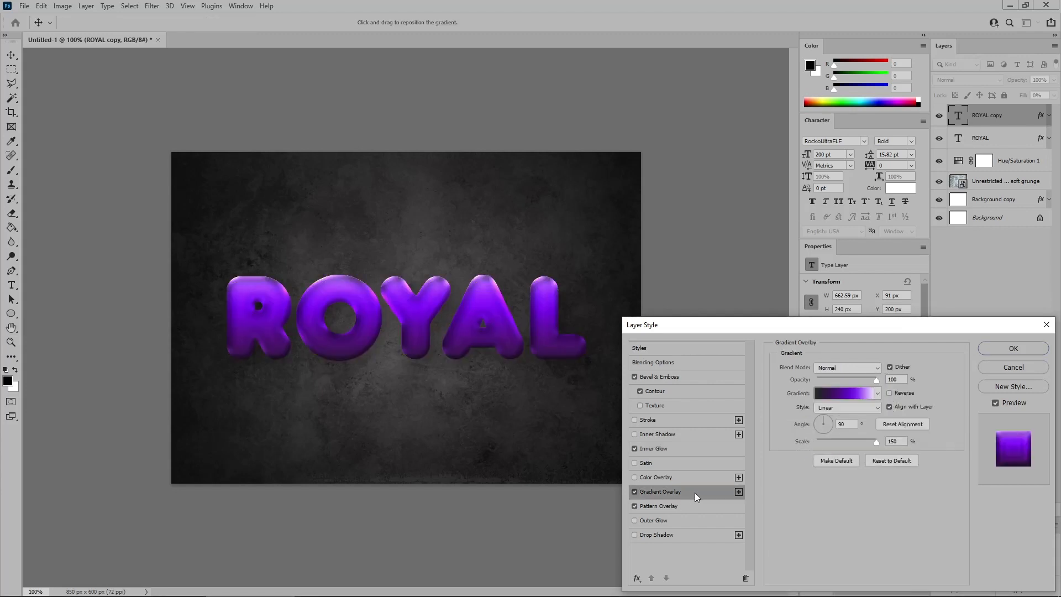
pyautogui.click(850, 368)
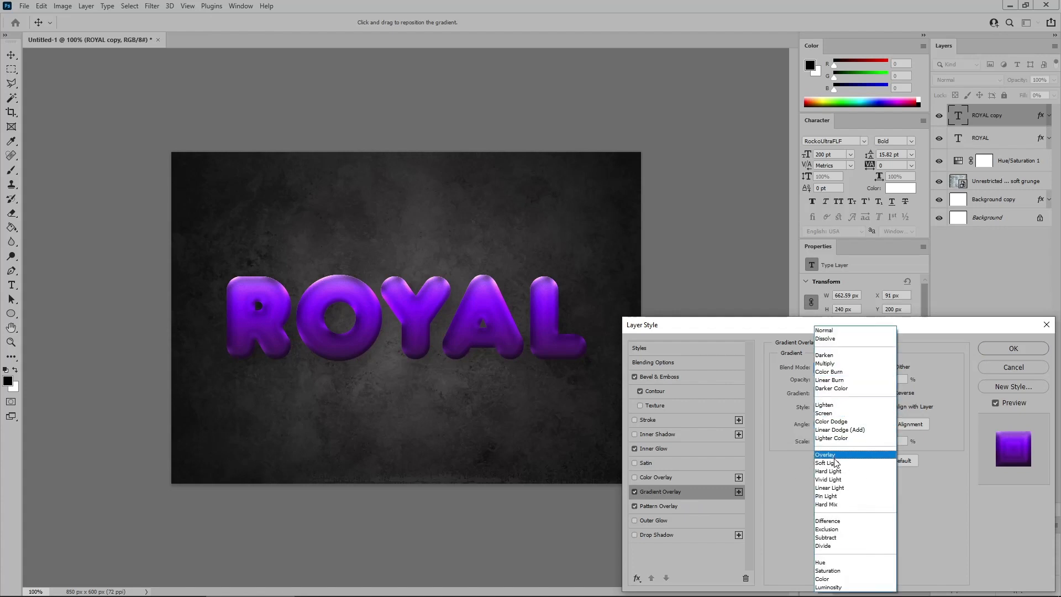
pyautogui.click(836, 463)
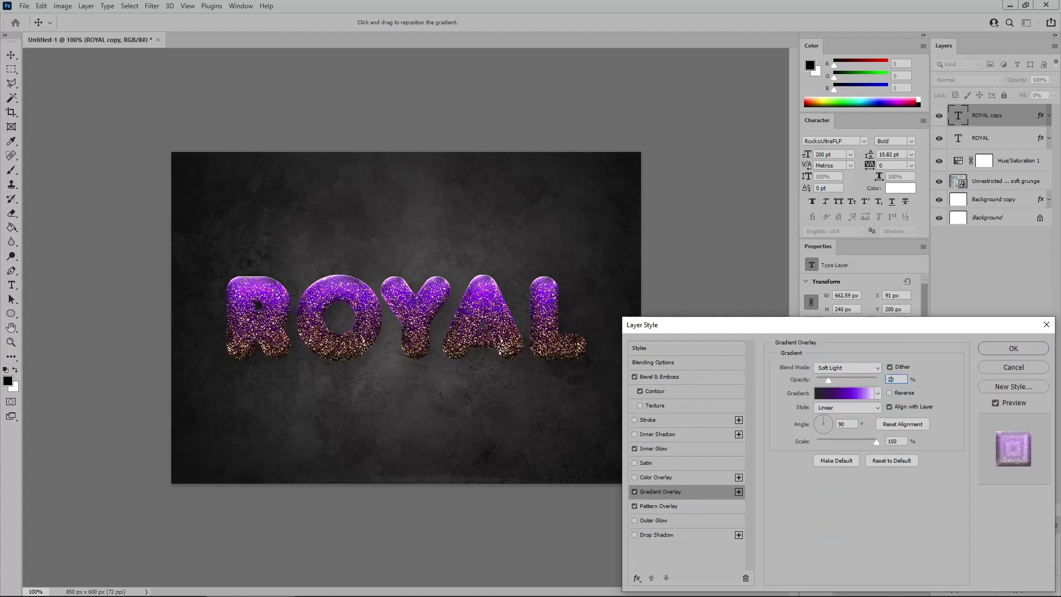
# - Recolor the 32% stop of the ROYAL copy layer's overlay gradient to RGB 87, 86, 83
pyautogui.click(850, 394)
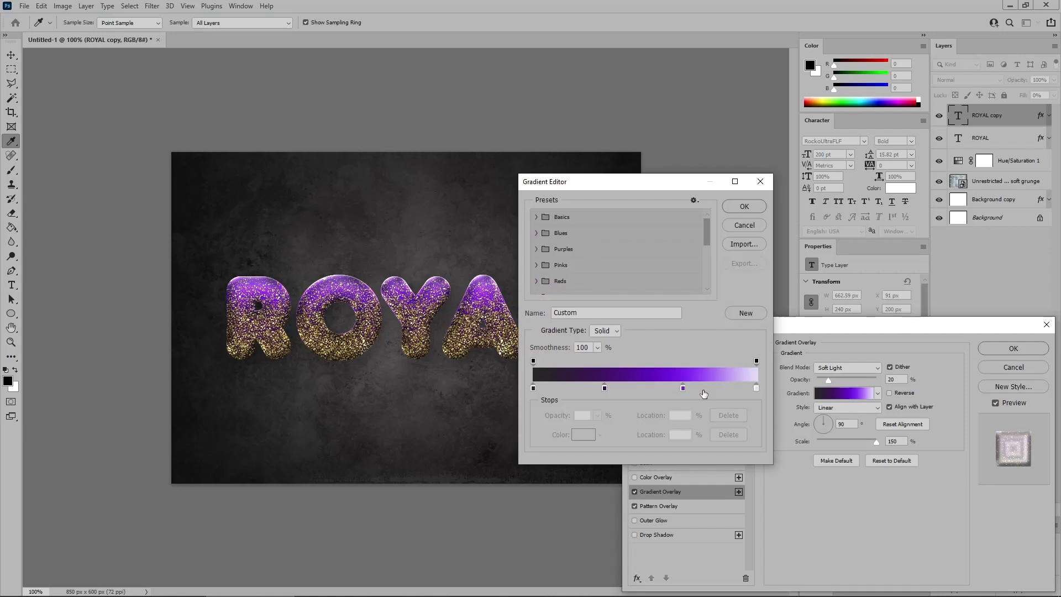
pyautogui.doubleClick(605, 389)
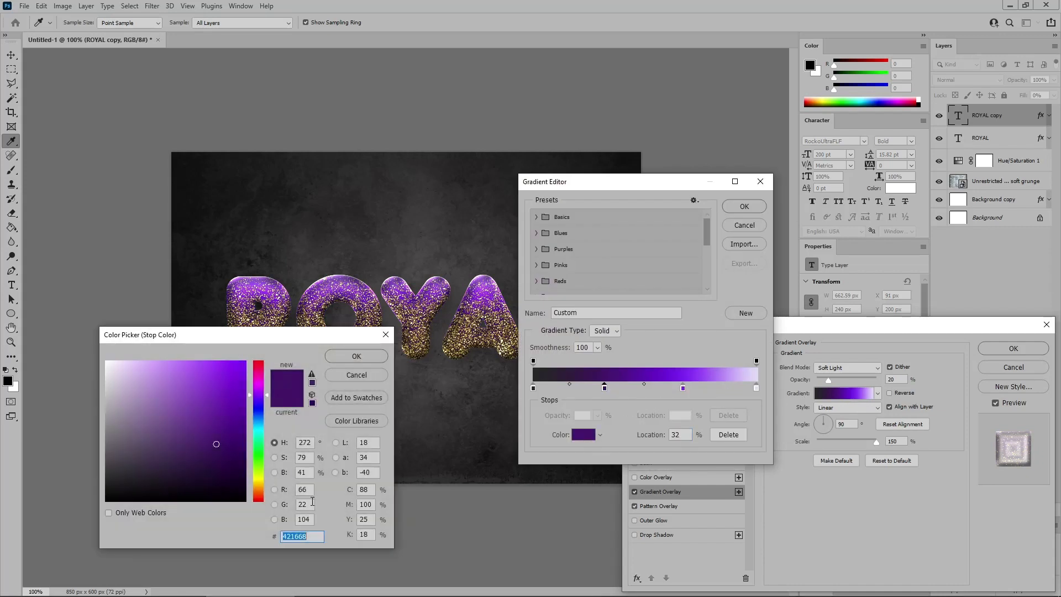
pyautogui.doubleClick(311, 489)
pyautogui.write('87')
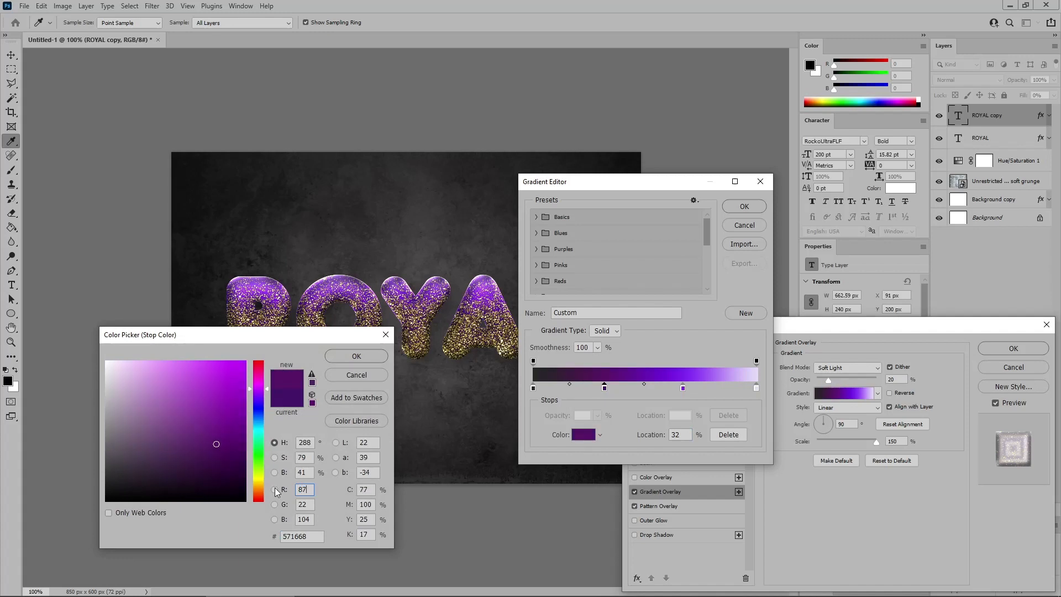
pyautogui.press('Tab')
pyautogui.write('86')
pyautogui.press('Tab')
pyautogui.write('83')
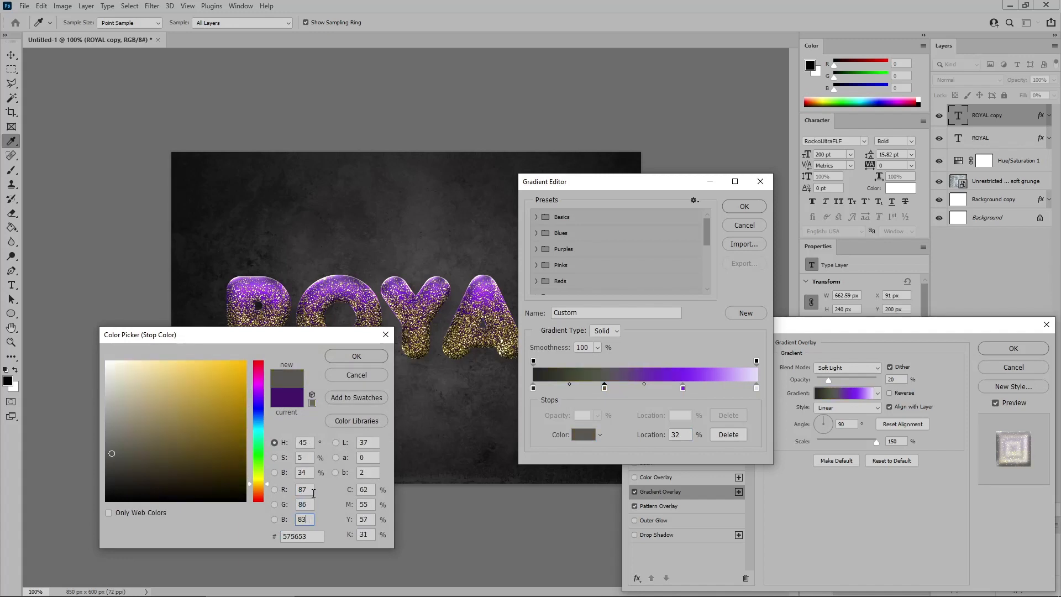
pyautogui.click(357, 356)
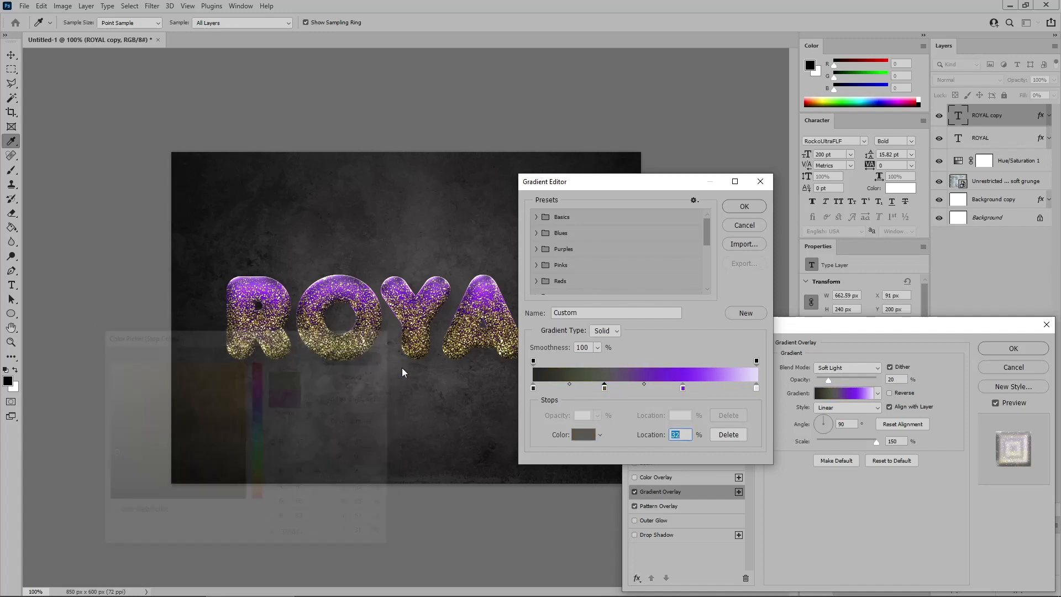
# - Set the overlay gradient's 67% color stop to RGB 160, 157, 147
pyautogui.doubleClick(683, 388)
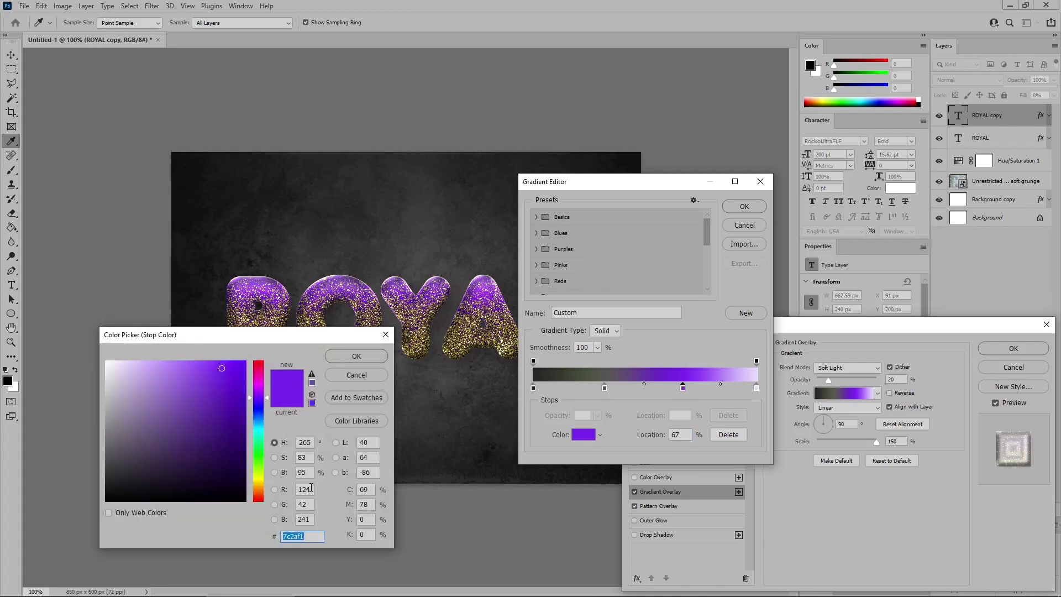
pyautogui.doubleClick(311, 487)
pyautogui.write('160')
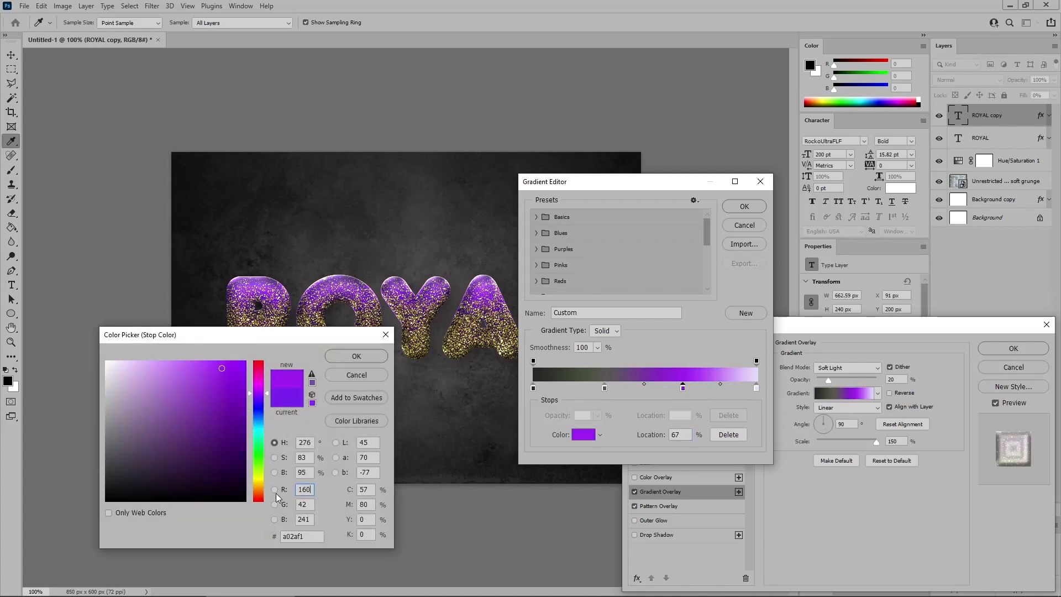
pyautogui.press('Tab')
pyautogui.write('157')
pyautogui.press('Tab')
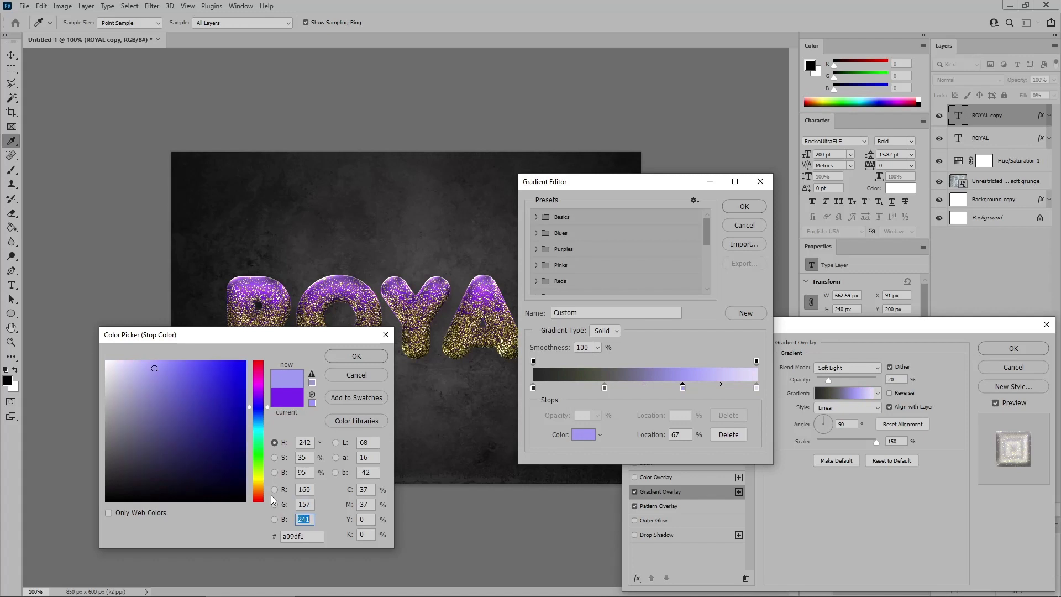
pyautogui.write('147')
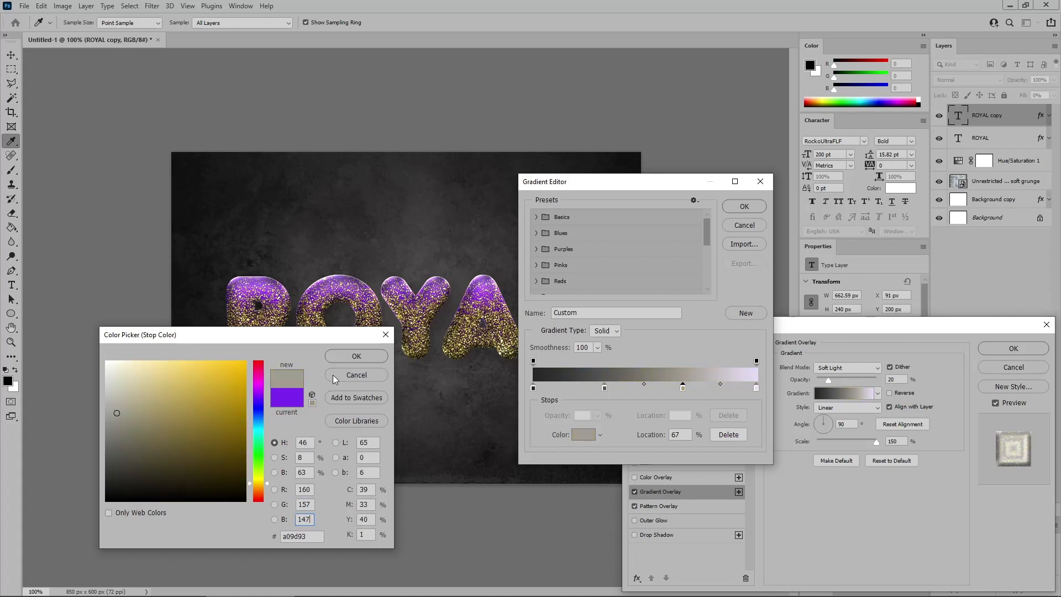
pyautogui.click(348, 361)
# - Set the overlay gradient's 100% color stop to RGB 254, 247, 223 and apply the layer style
pyautogui.doubleClick(756, 387)
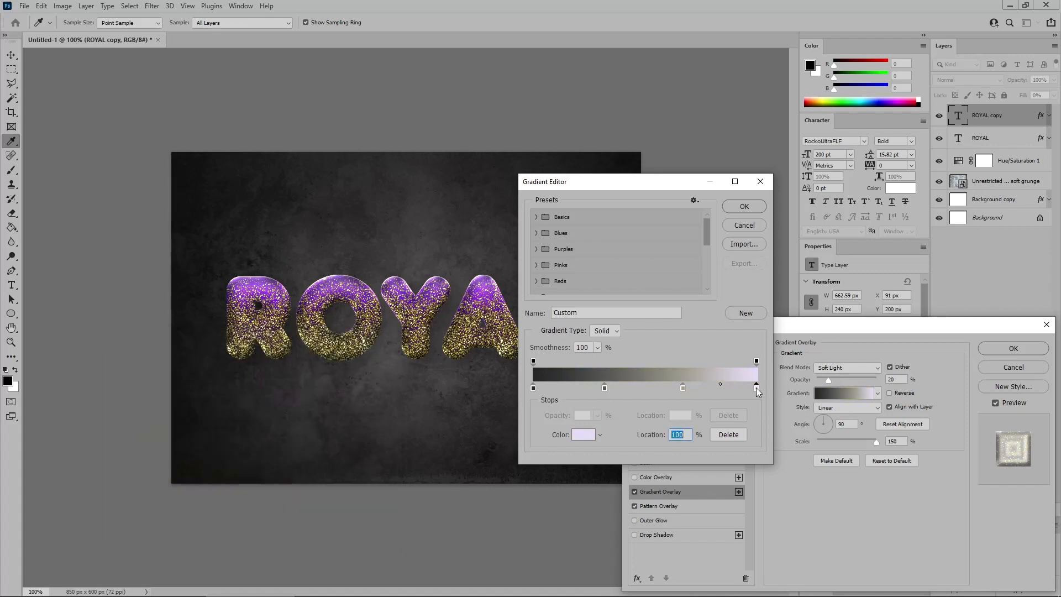
pyautogui.click(305, 489)
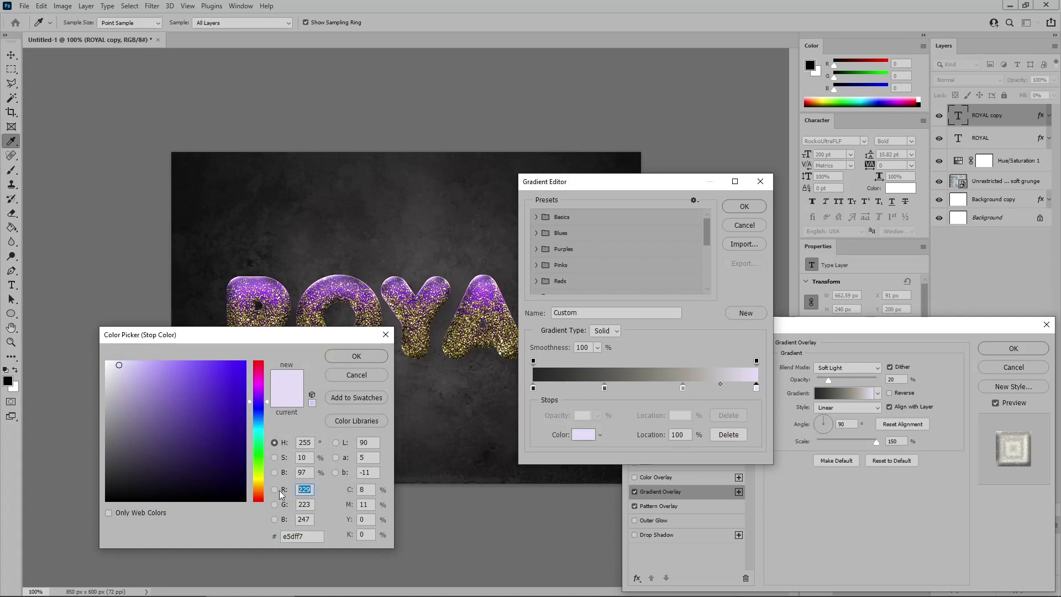
pyautogui.write('254')
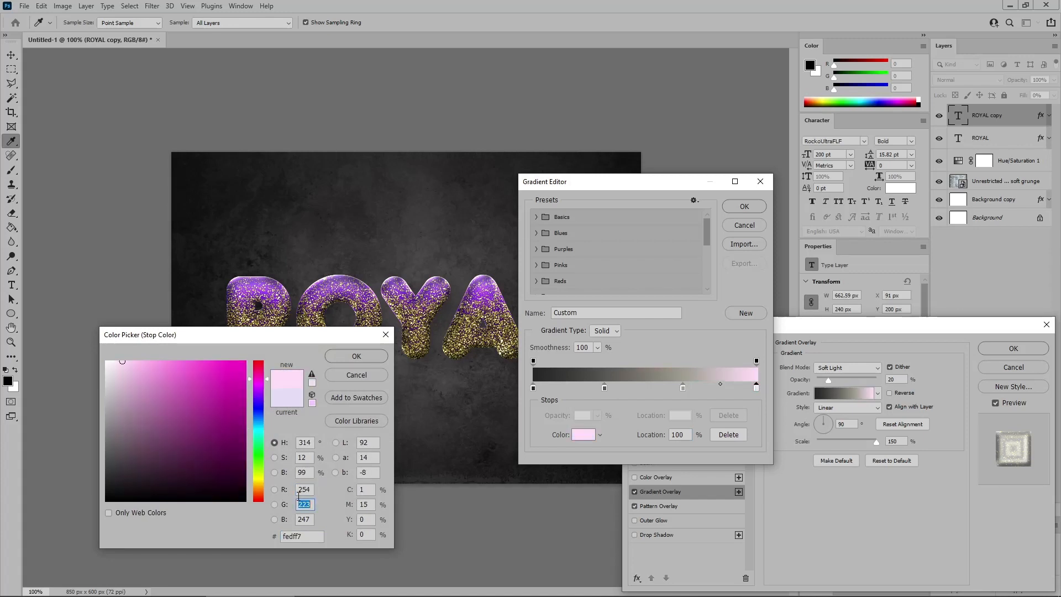
pyautogui.write('247')
pyautogui.press('Tab')
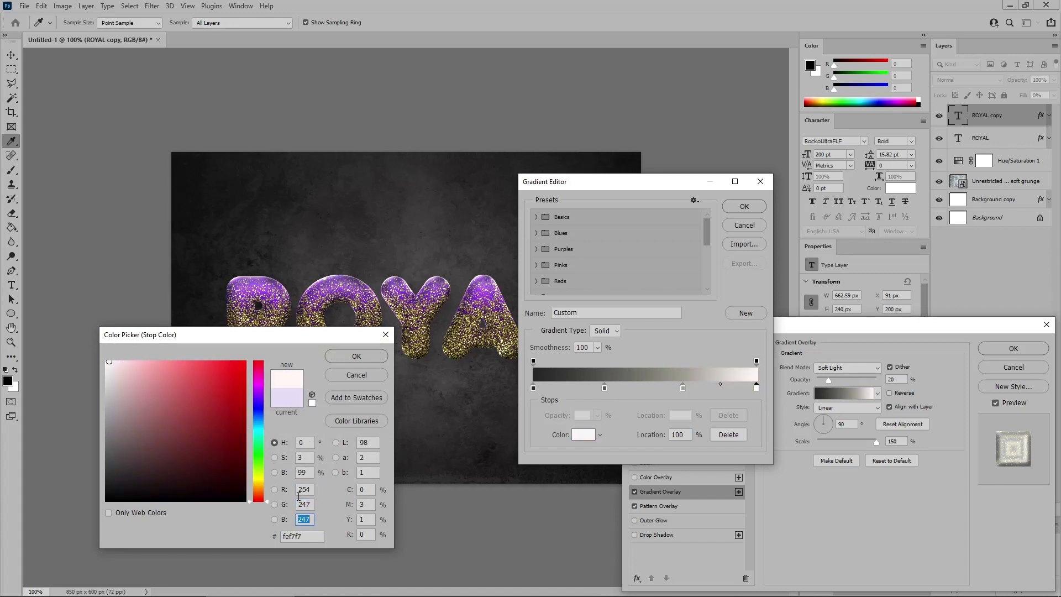
pyautogui.write('223')
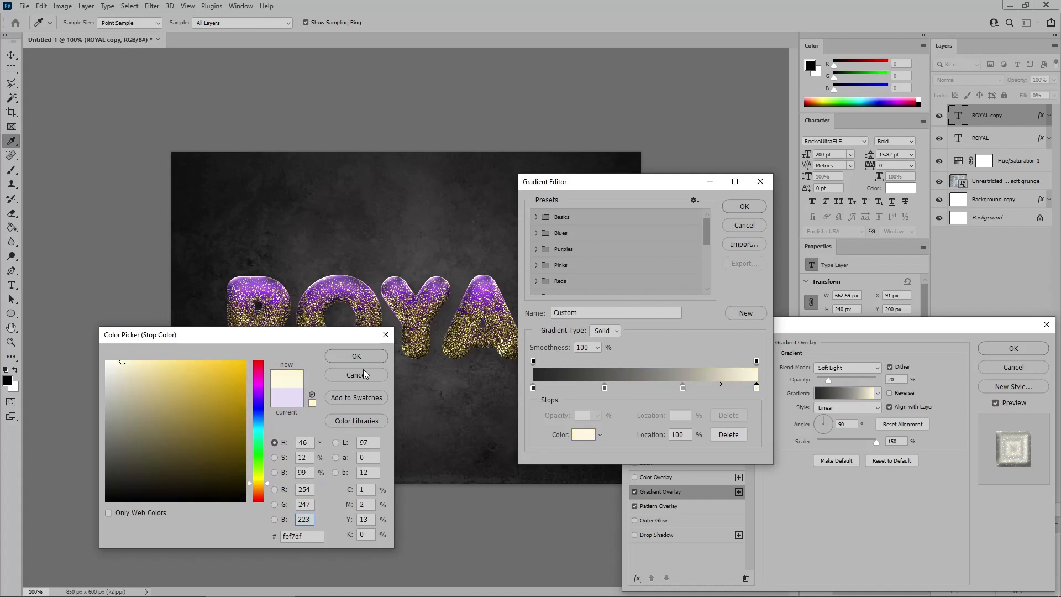
pyautogui.click(364, 358)
pyautogui.click(745, 206)
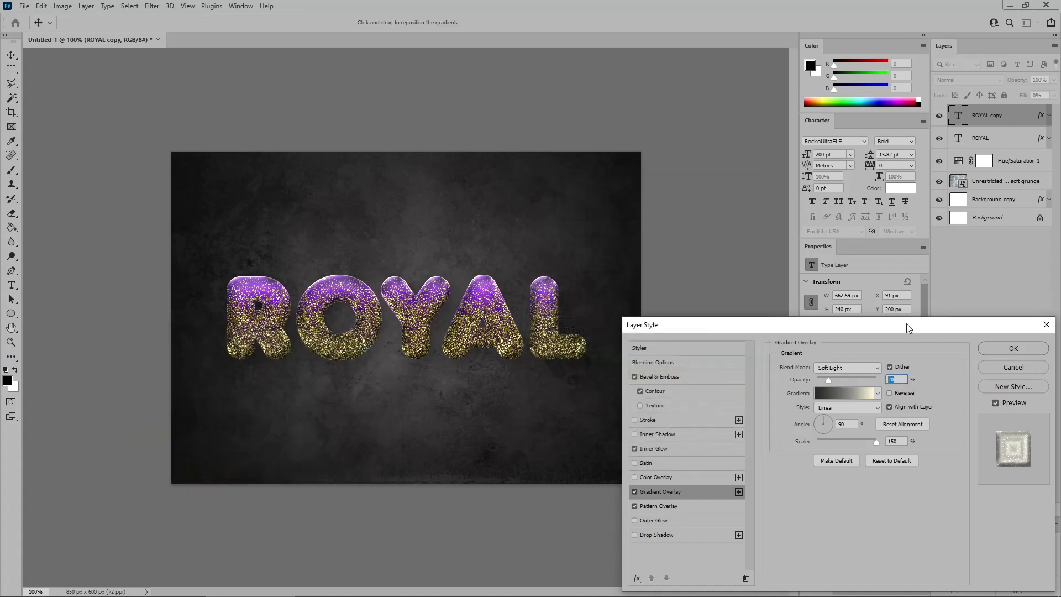
pyautogui.click(1010, 349)
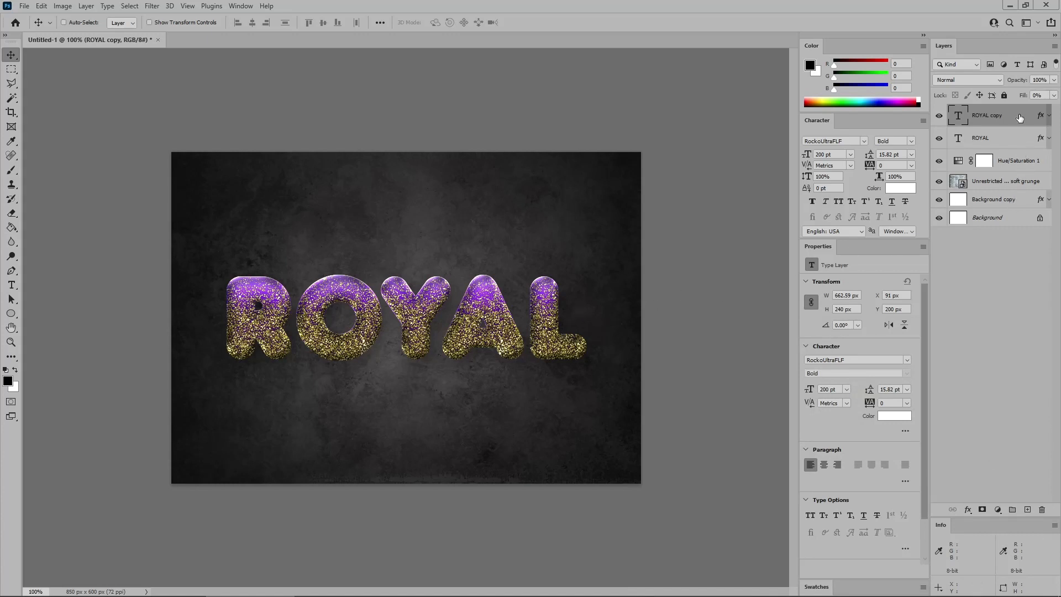
# - Duplicate the ROYAL copy layer and set the duplicate's opacity to 60%
pyautogui.hotkey('ctrl', 'j')
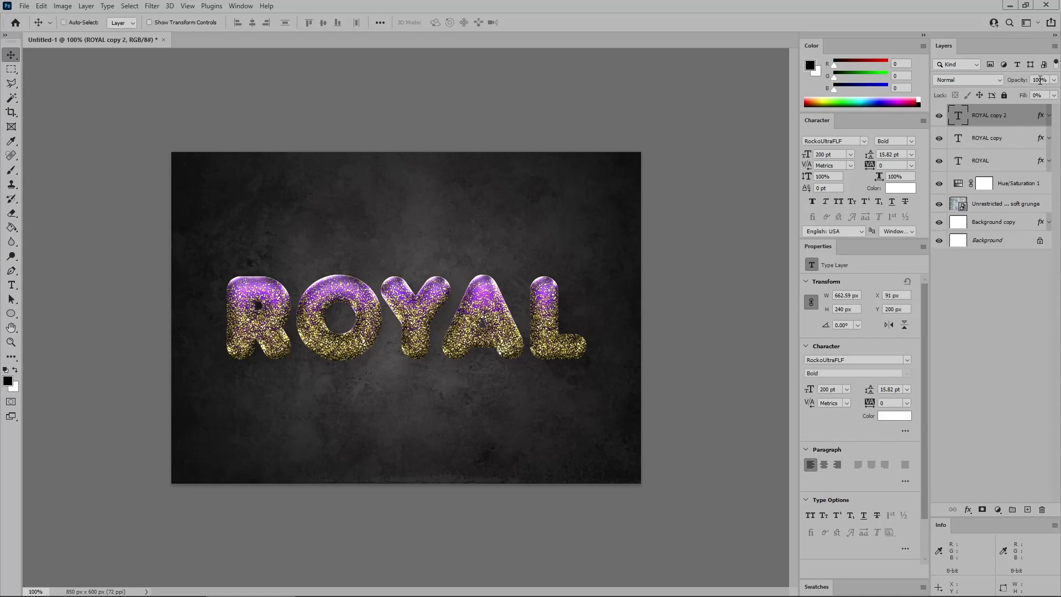
pyautogui.moveTo(1040, 80); pyautogui.dragTo(1031, 80)
pyautogui.write('60')
pyautogui.press('Return')
# - Add a Gradient Map adjustment layer above the text layers and set its 0% color stop to RGB 86, 109, 125
pyautogui.click(998, 508)
pyautogui.click(998, 490)
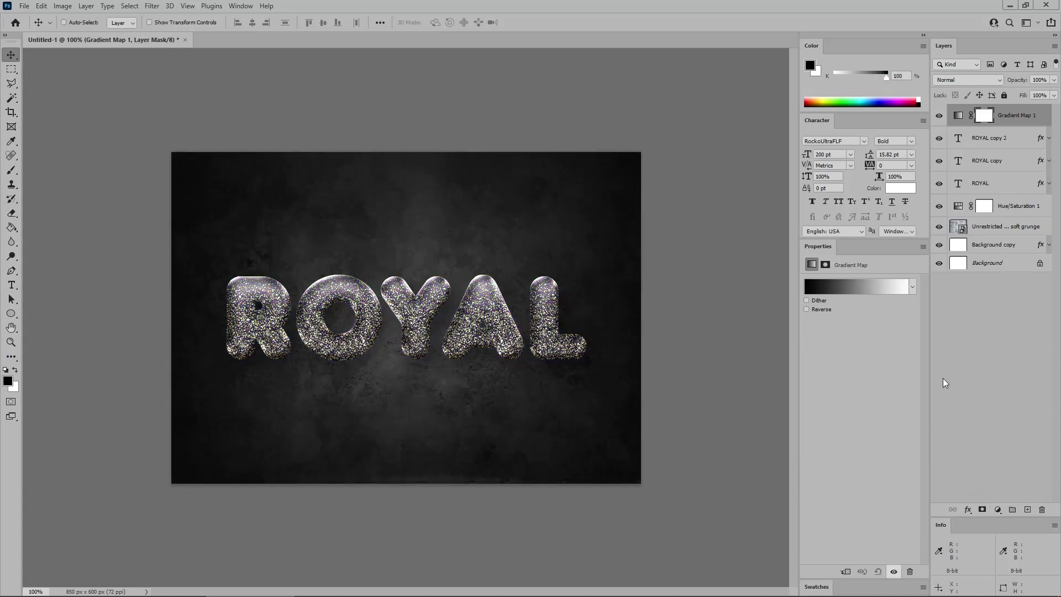
pyautogui.click(870, 287)
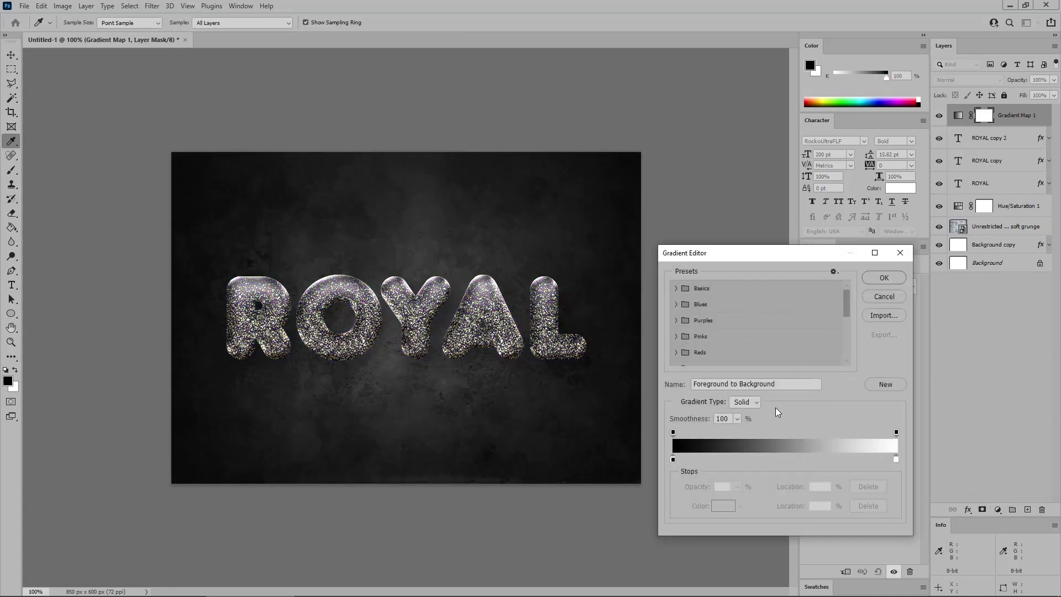
pyautogui.doubleClick(672, 458)
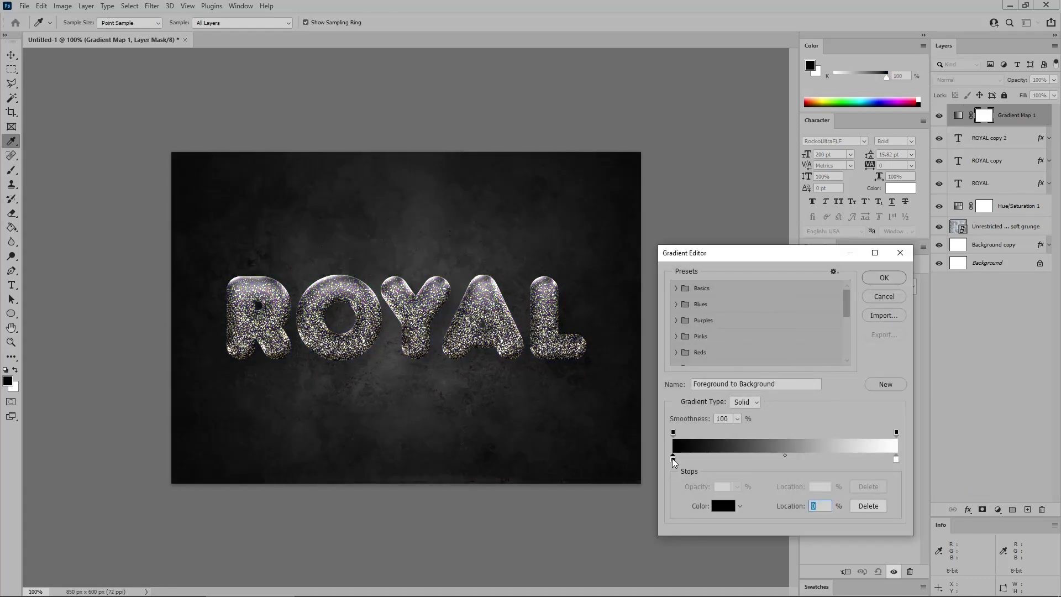
pyautogui.click(299, 487)
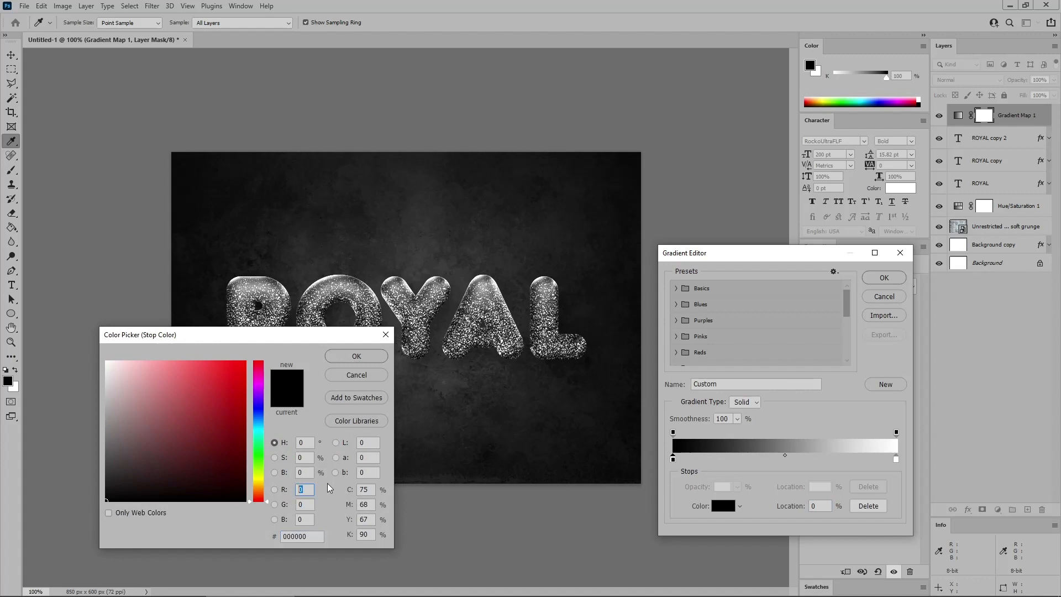
pyautogui.write('86')
pyautogui.press('Tab')
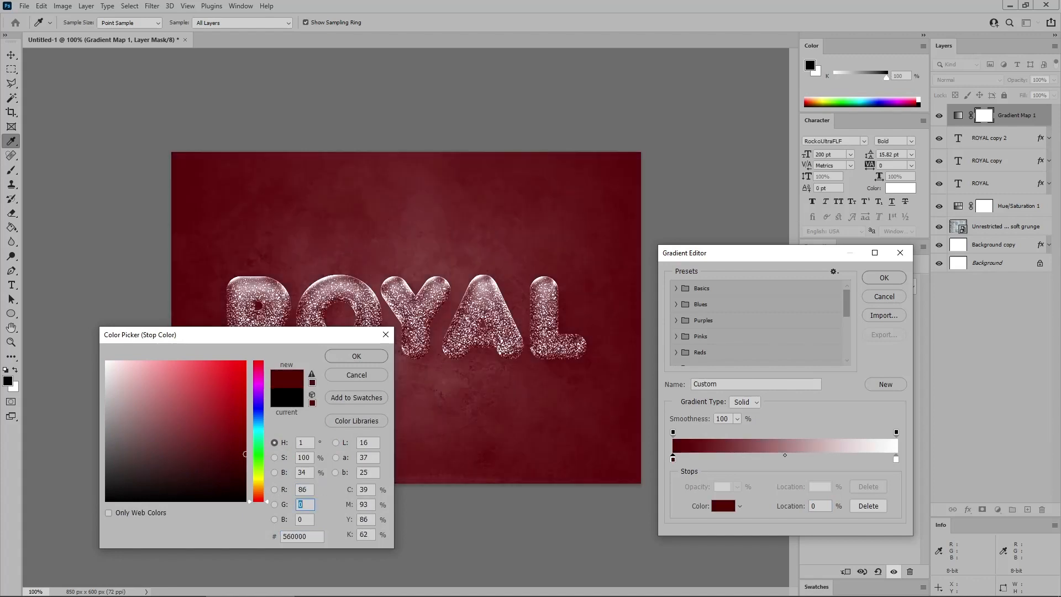
pyautogui.write('109')
pyautogui.press('Tab')
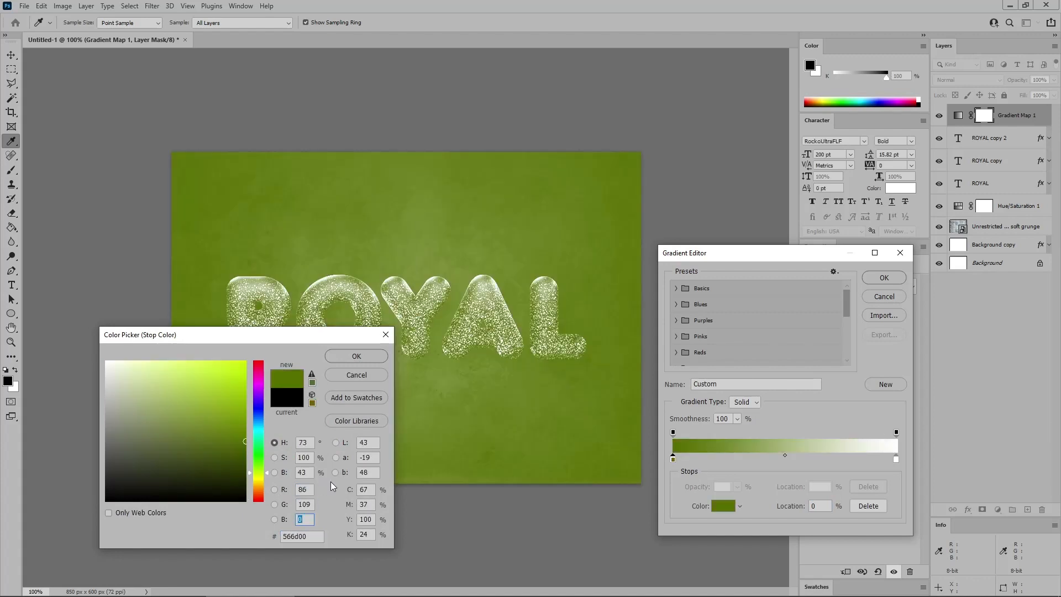
pyautogui.write('125')
pyautogui.press('Return')
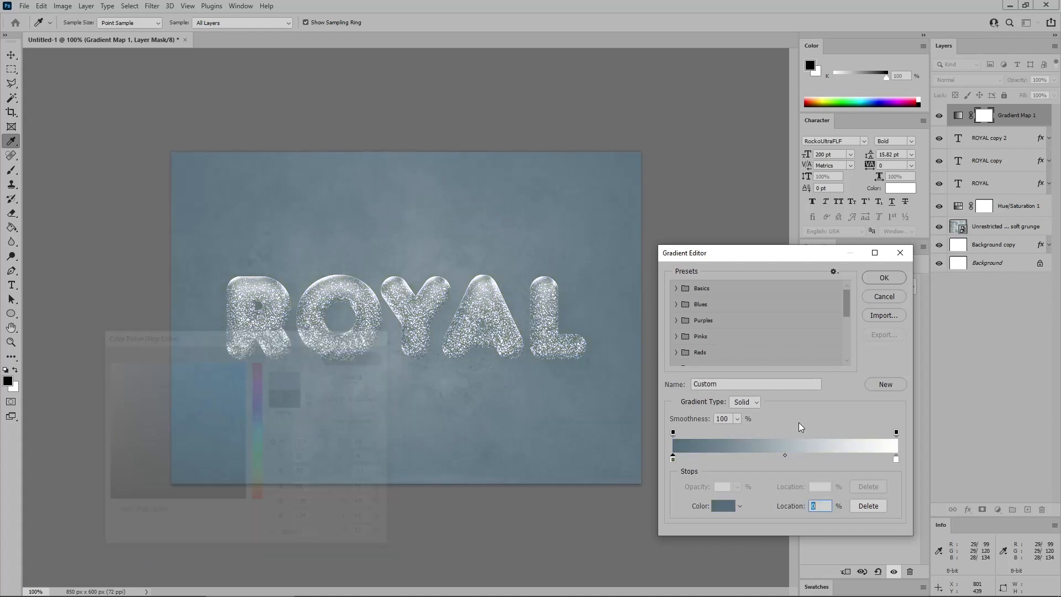
# - Set the gradient map's 100% color stop to RGB 253, 222, 162
pyautogui.doubleClick(897, 459)
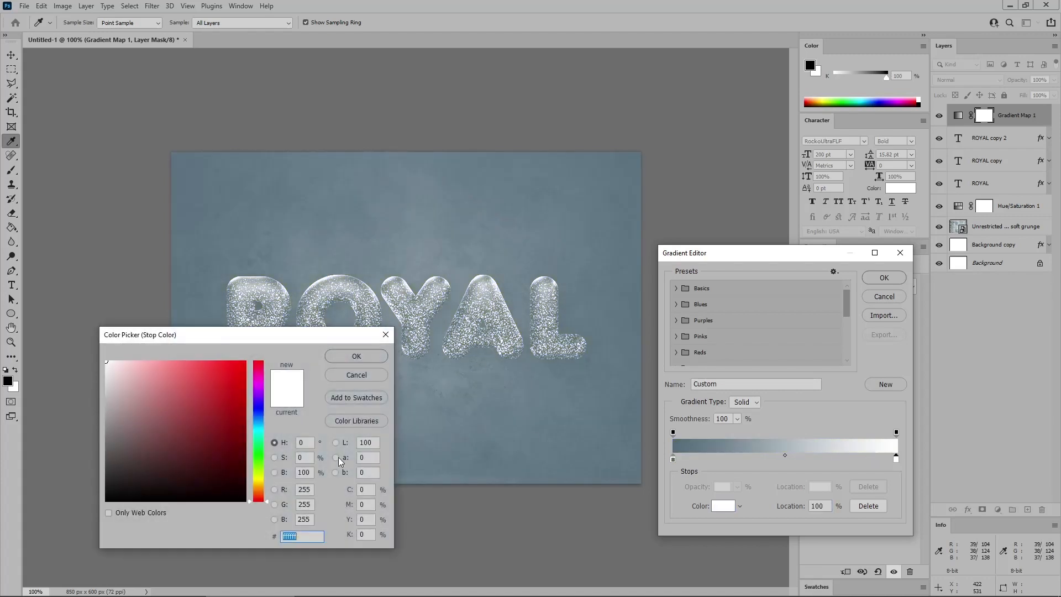
pyautogui.click(312, 489)
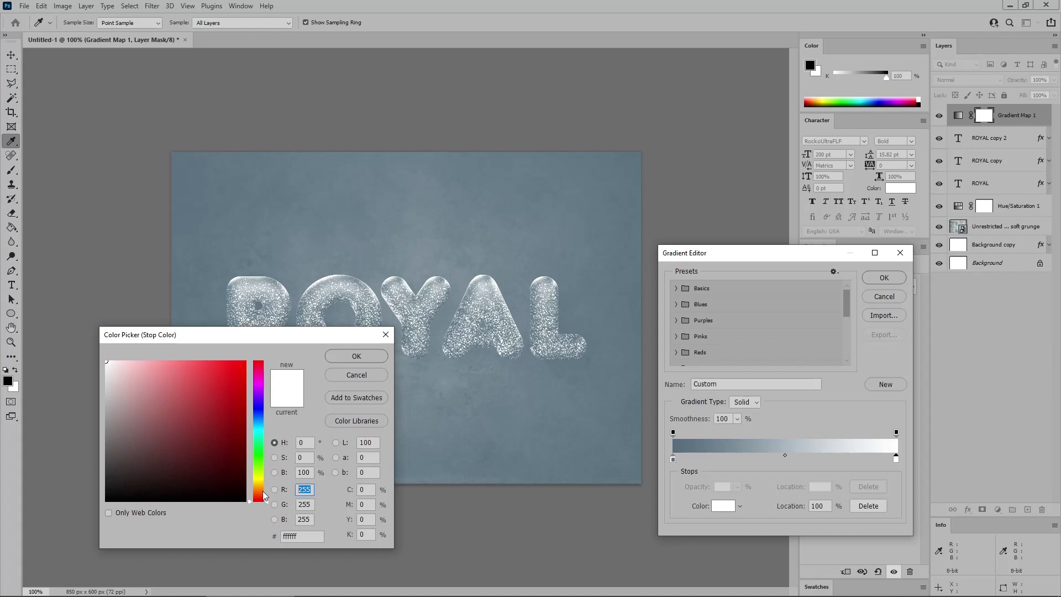
pyautogui.write('253')
pyautogui.press('Tab')
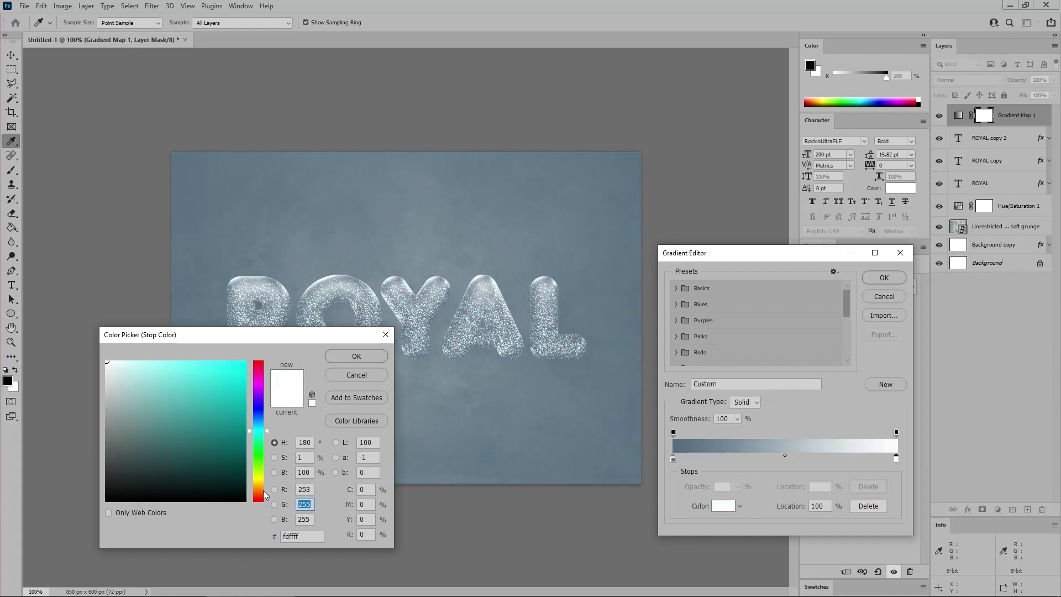
pyautogui.write('222')
pyautogui.press('Tab')
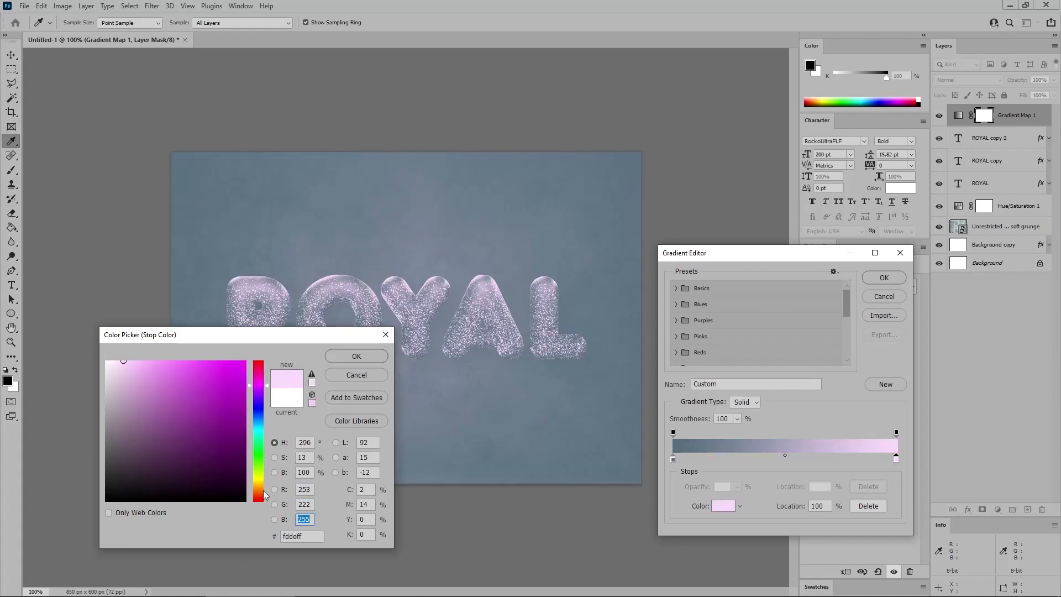
pyautogui.write('162')
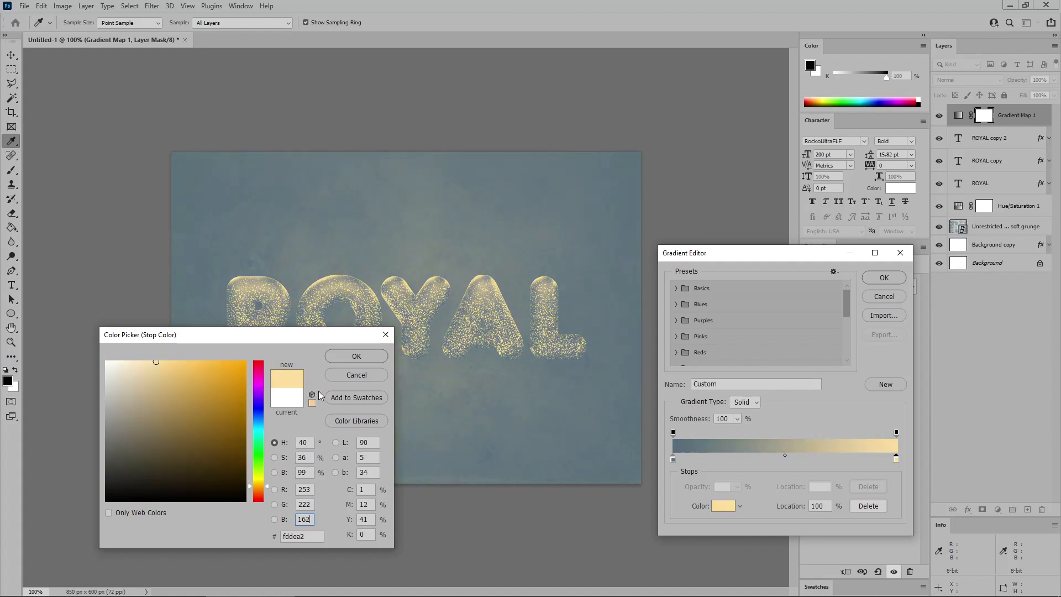
pyautogui.click(339, 358)
# - Add a color stop at 50% location to the gradient map, set it to RGB 154, 156, 138, and apply the gradient
pyautogui.click(809, 460)
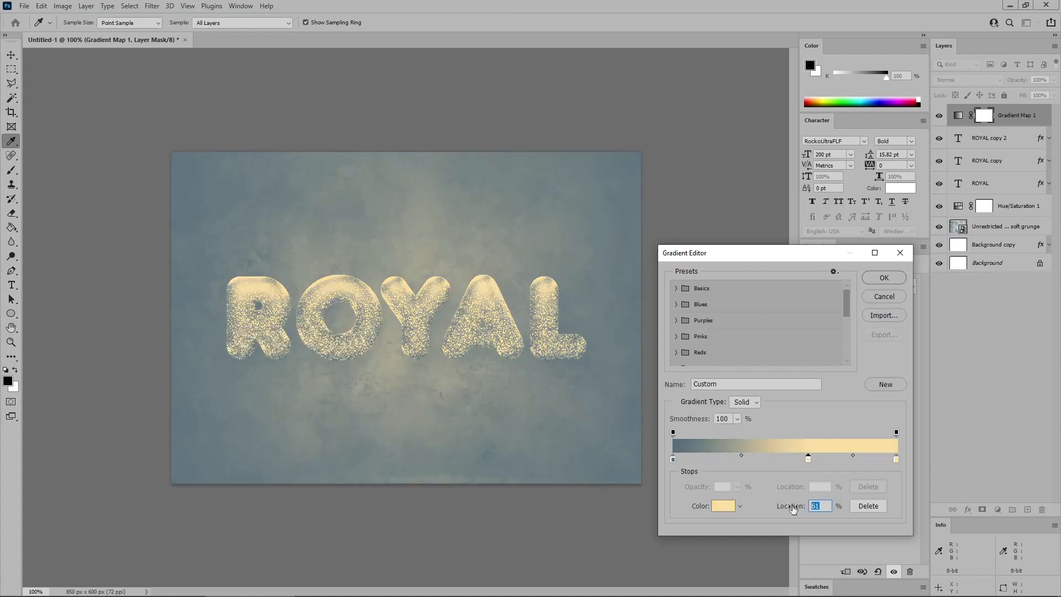
pyautogui.moveTo(799, 506); pyautogui.dragTo(793, 506)
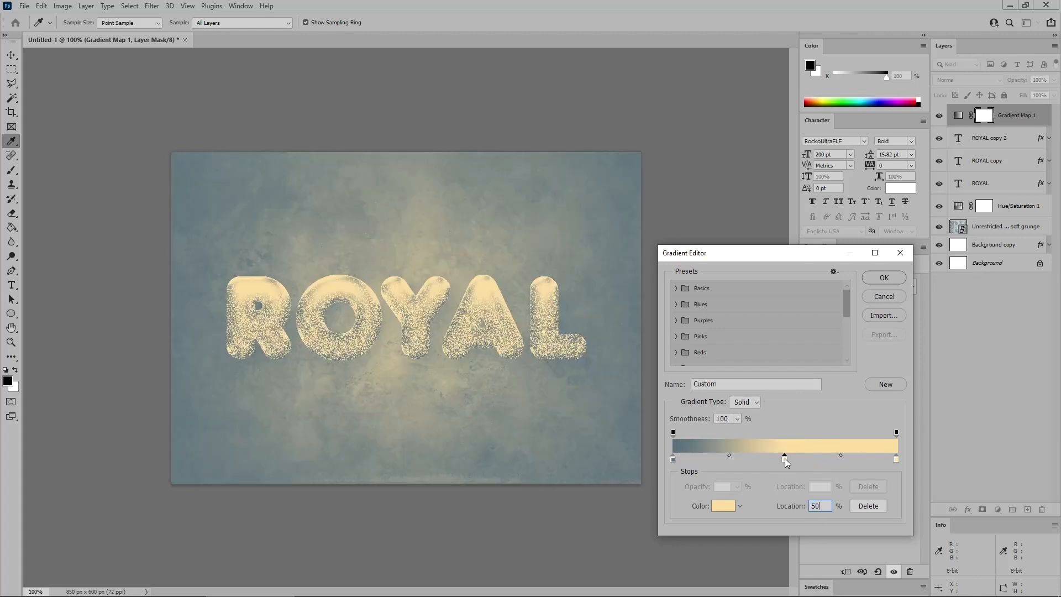
pyautogui.doubleClick(784, 459)
pyautogui.doubleClick(308, 490)
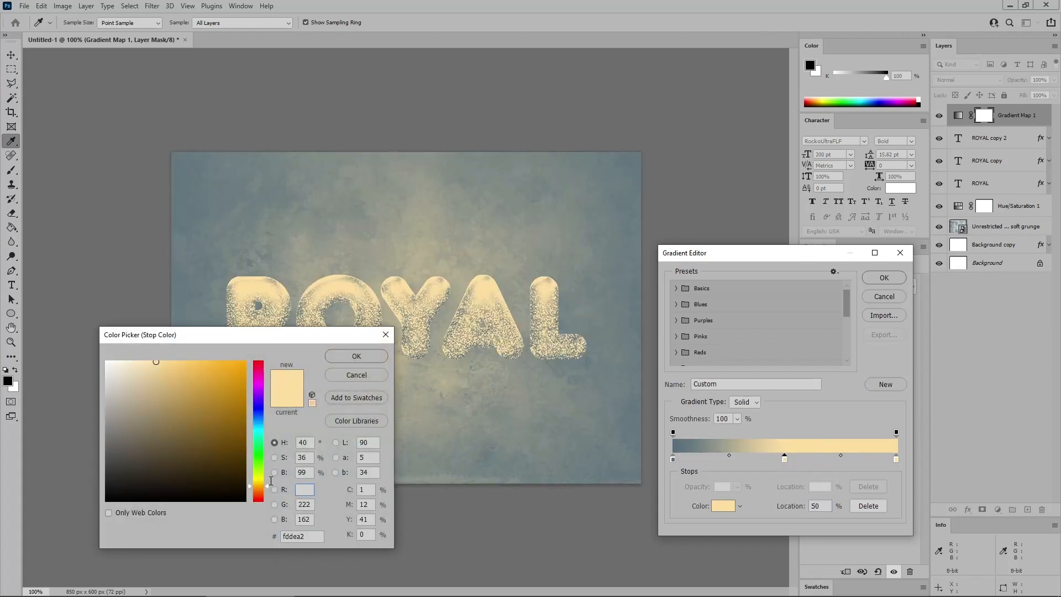
pyautogui.write('154')
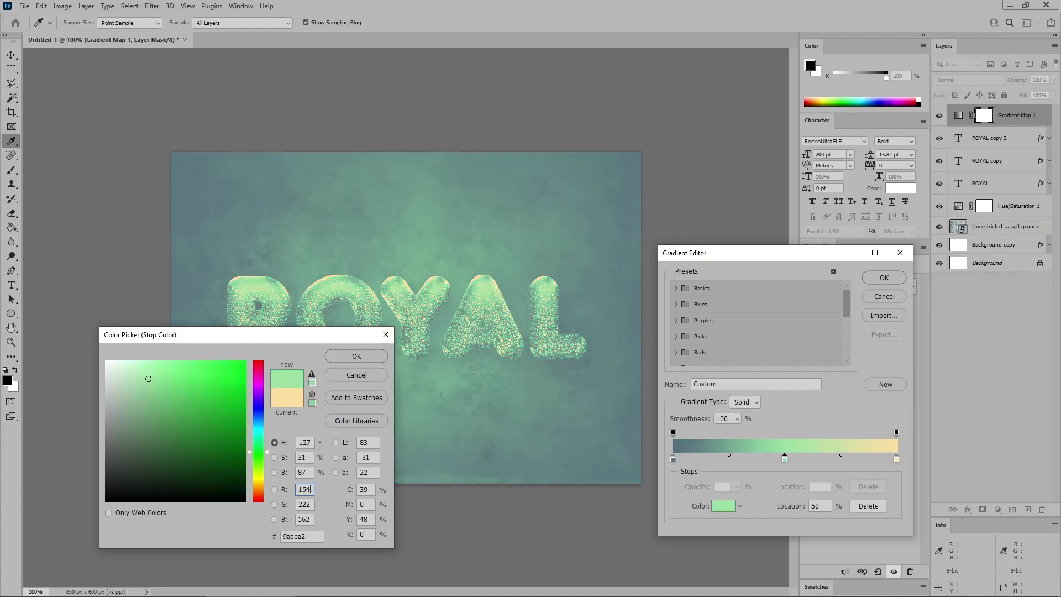
pyautogui.press('Tab')
pyautogui.write('156')
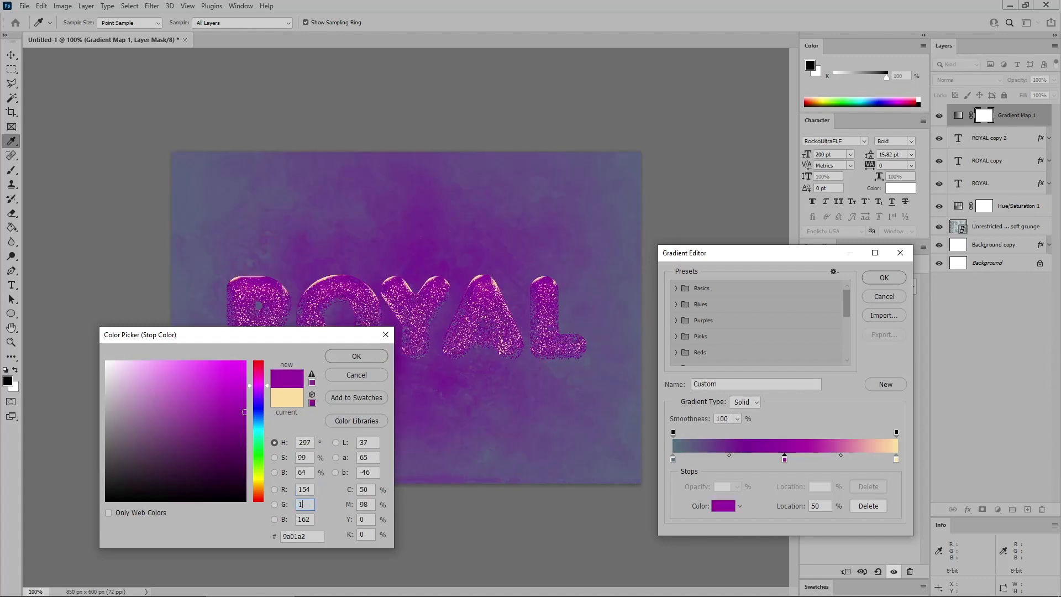
pyautogui.press('Tab')
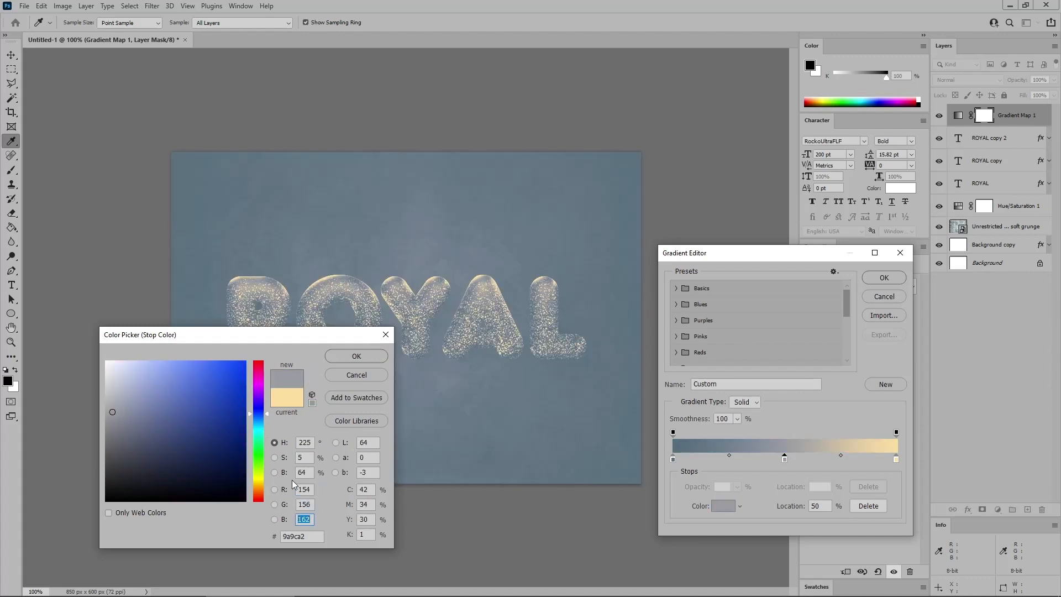
pyautogui.write('138')
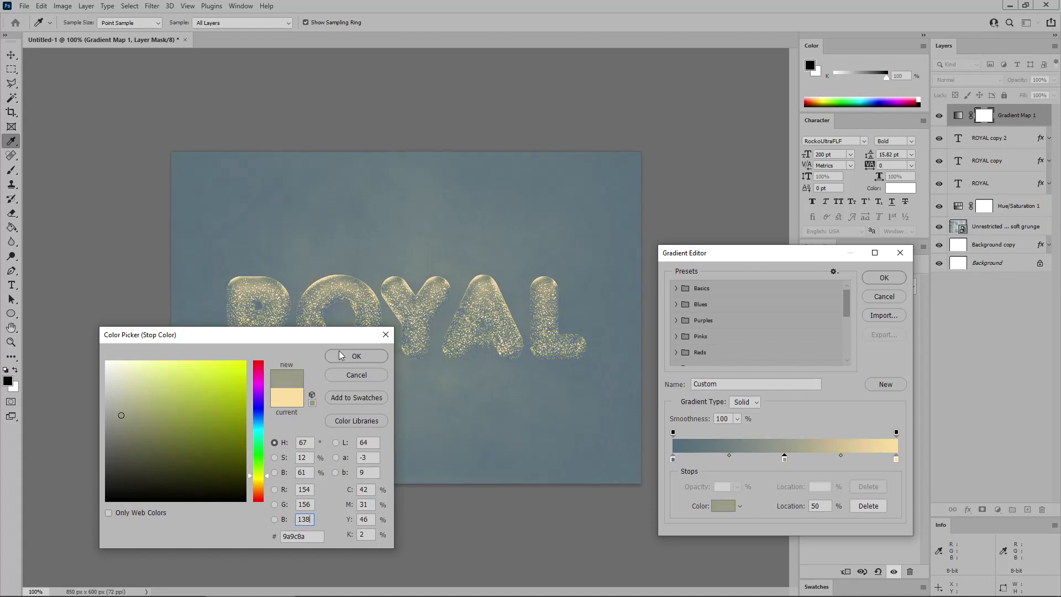
pyautogui.click(341, 355)
pyautogui.click(870, 278)
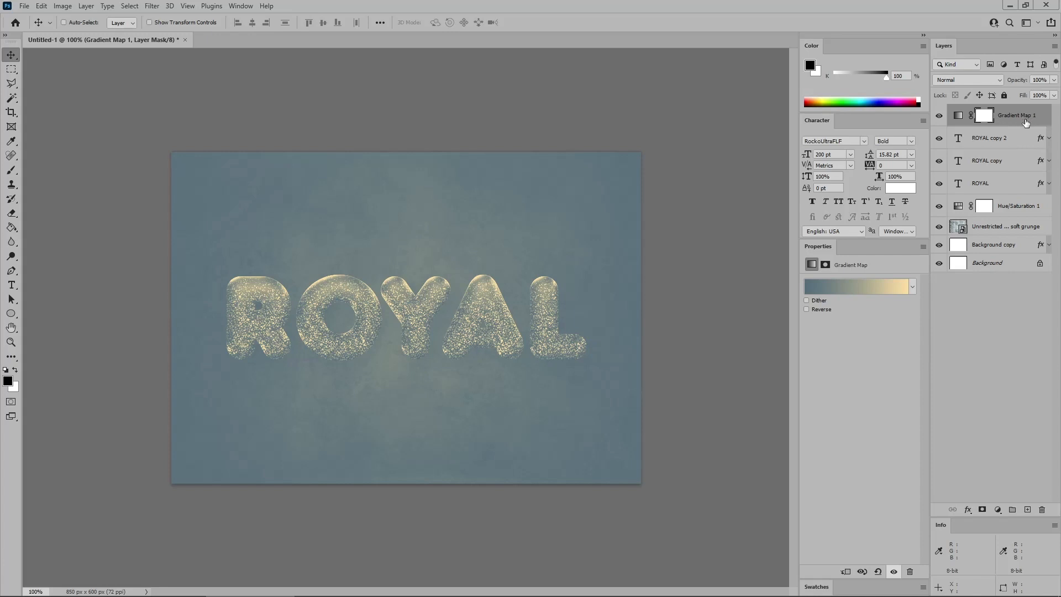
# - Set the Gradient Map 1 layer's blend mode to Linear Light and its opacity to 15%
pyautogui.click(997, 81)
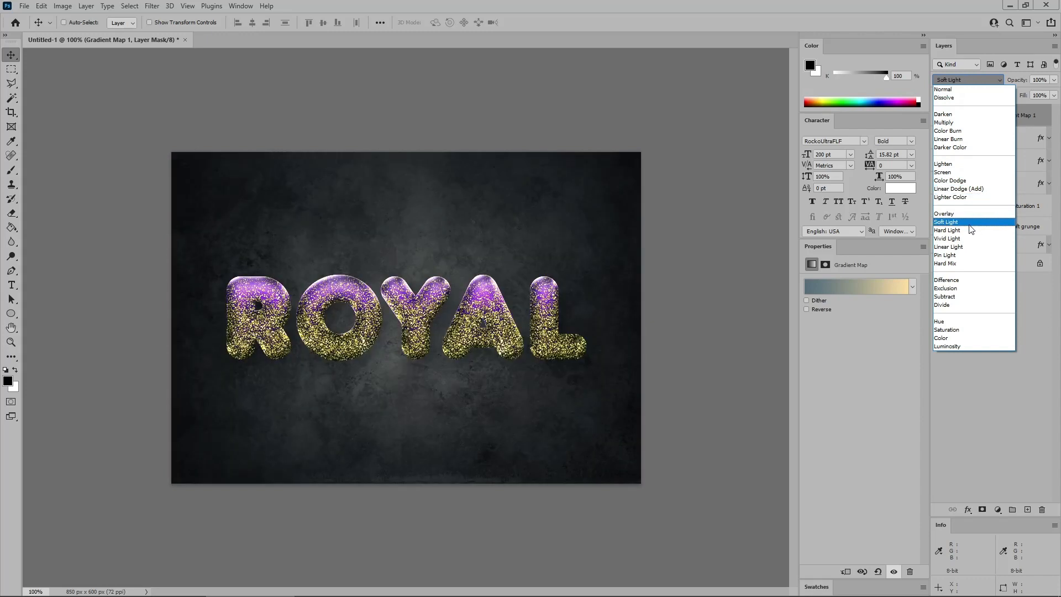
pyautogui.click(966, 246)
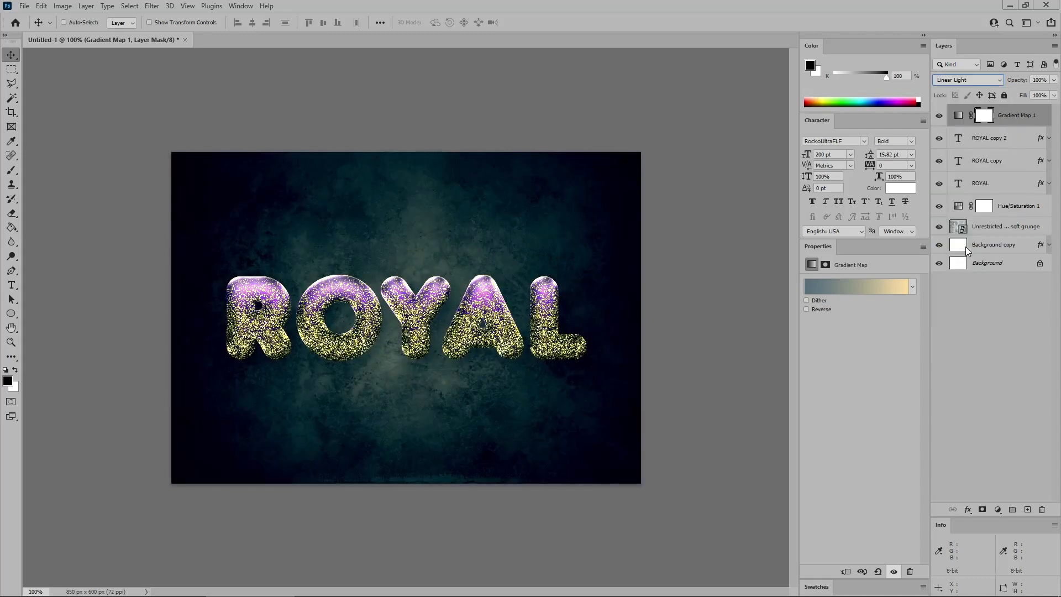
pyautogui.click(1045, 79)
pyautogui.write('15')
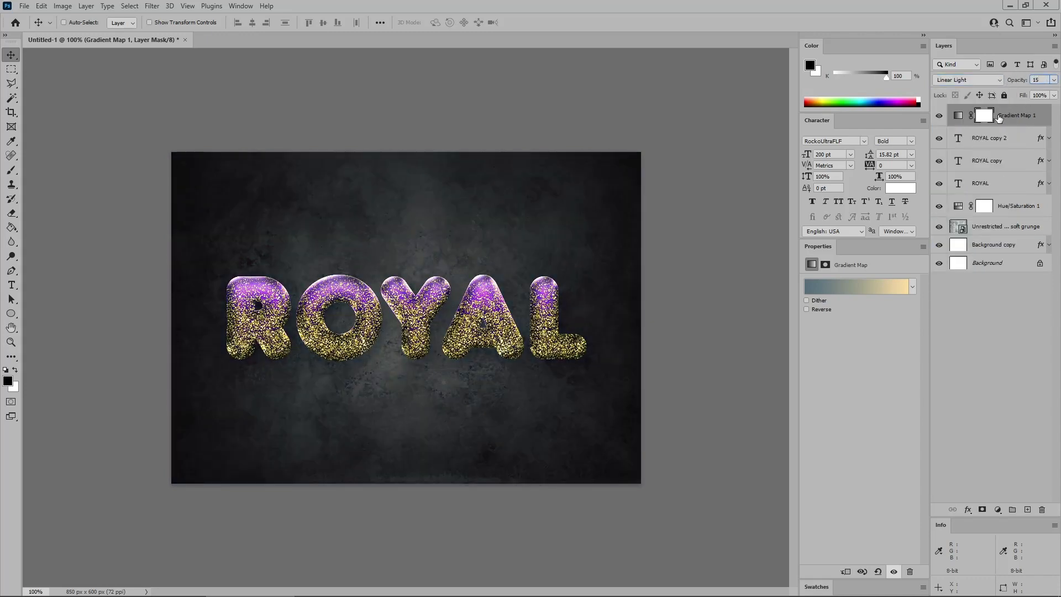
pyautogui.press('Return')
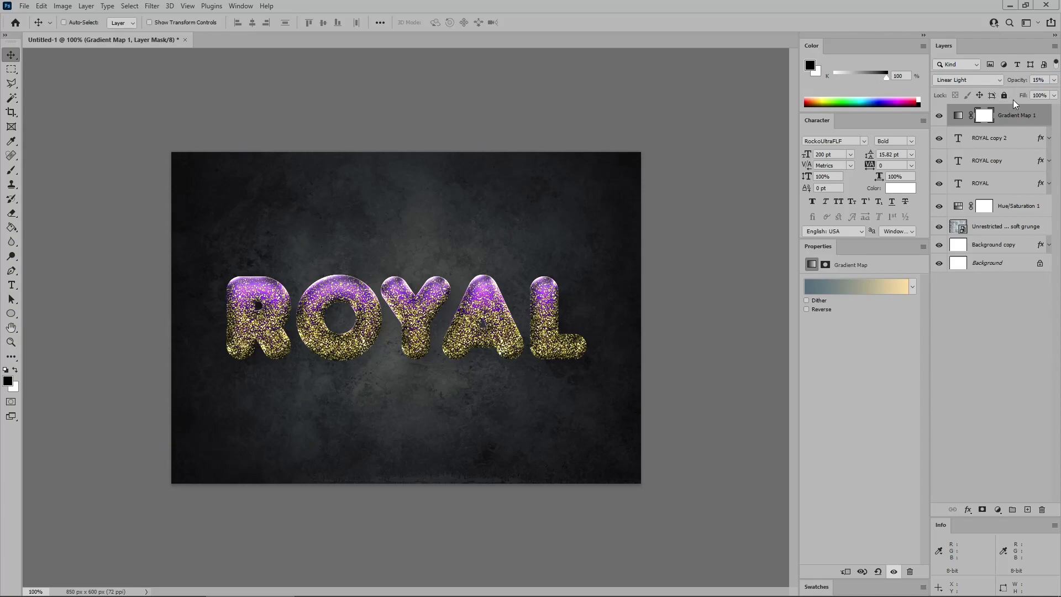